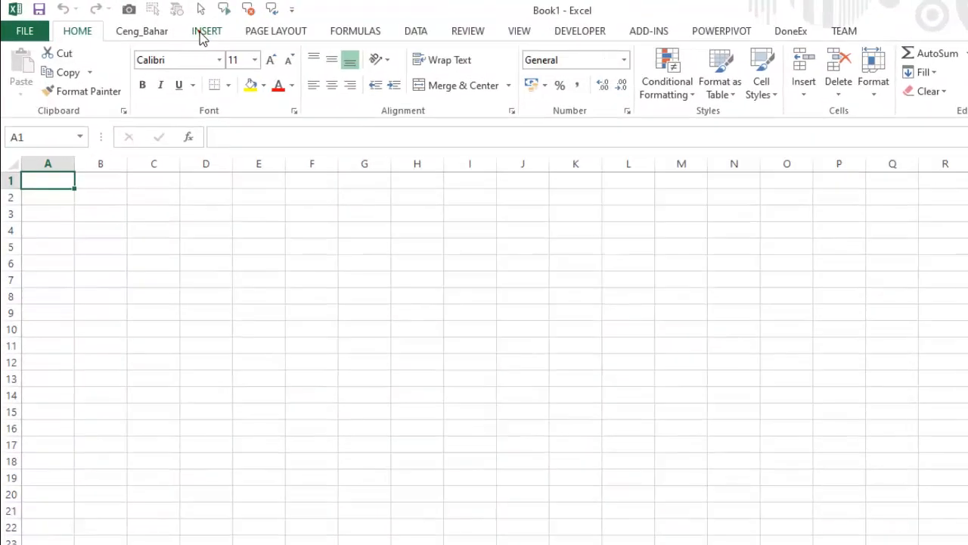
pyautogui.click(179, 29)
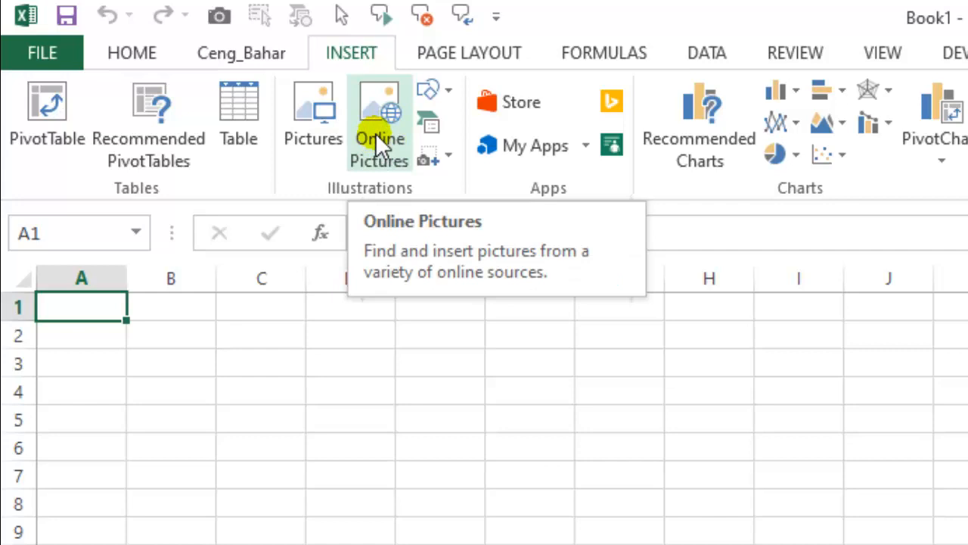
pyautogui.click(447, 89)
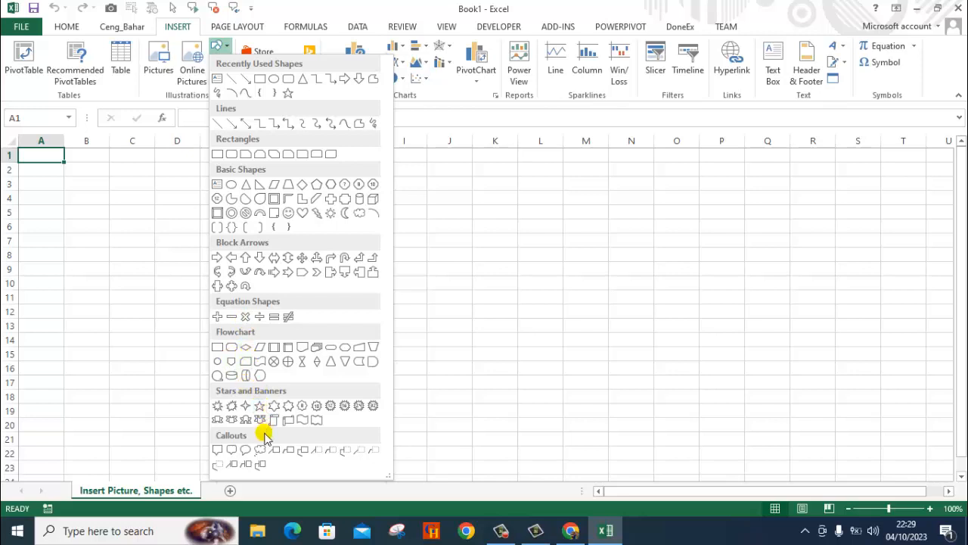
pyautogui.click(451, 239)
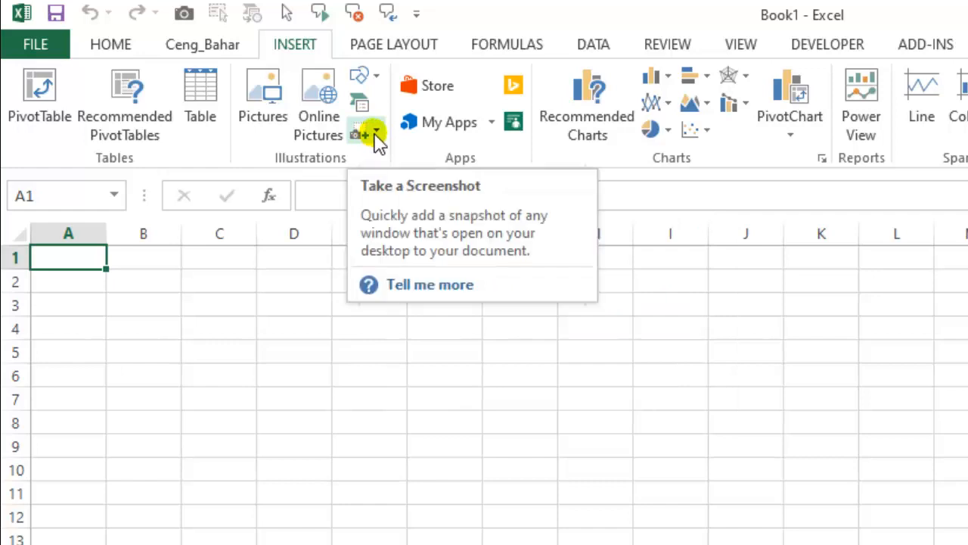
pyautogui.click(376, 135)
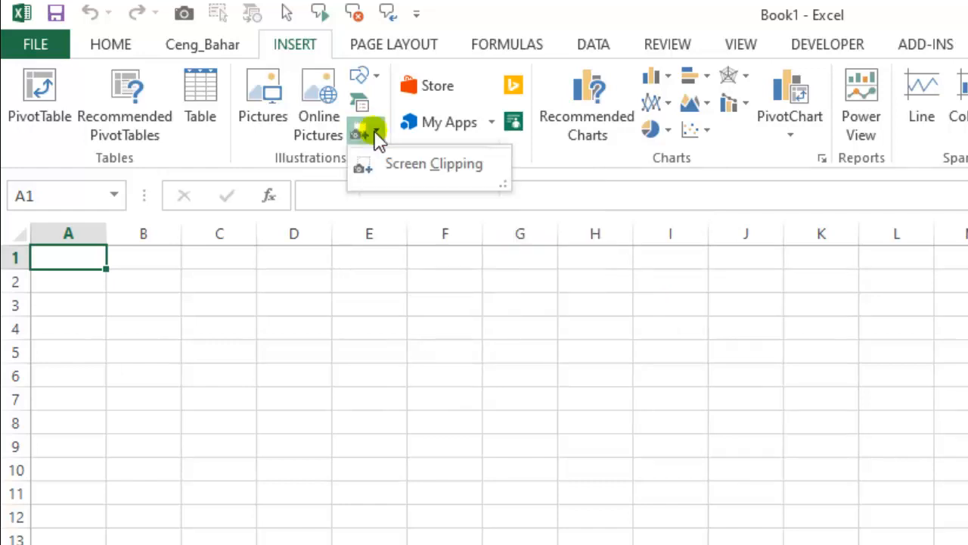
pyautogui.click(422, 168)
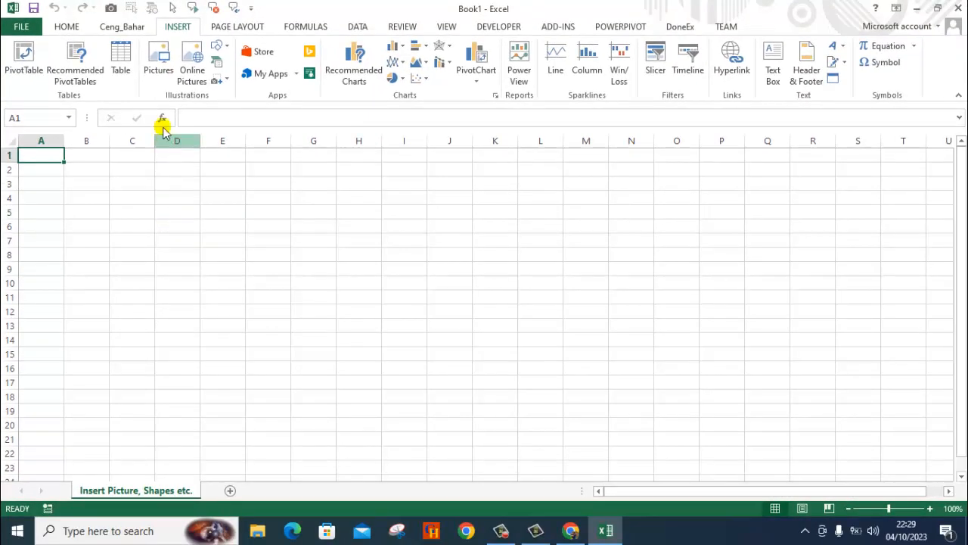
# Insert the picture lamborghini.jpeg from the Video di Youtube folder into the worksheet
pyautogui.click(158, 61)
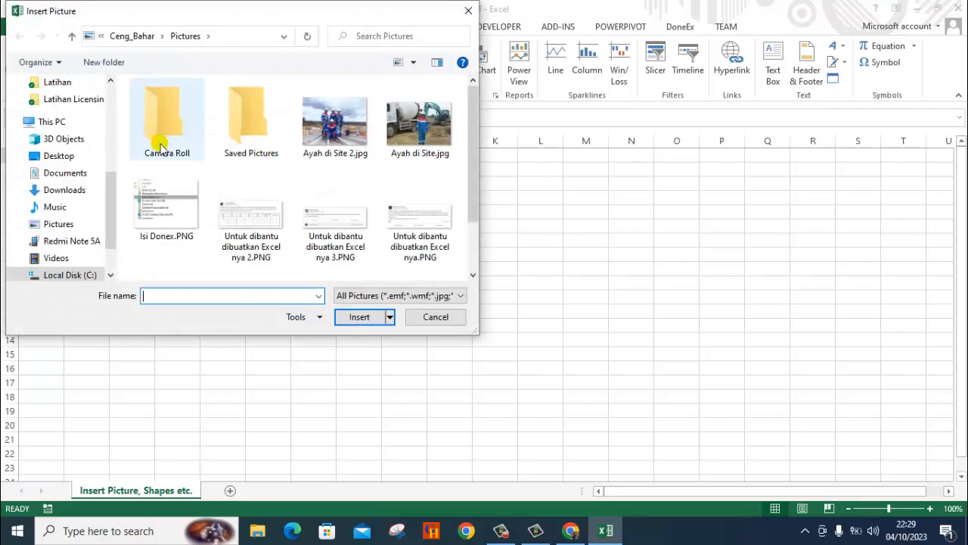
pyautogui.moveTo(191, 17); pyautogui.dragTo(319, 64)
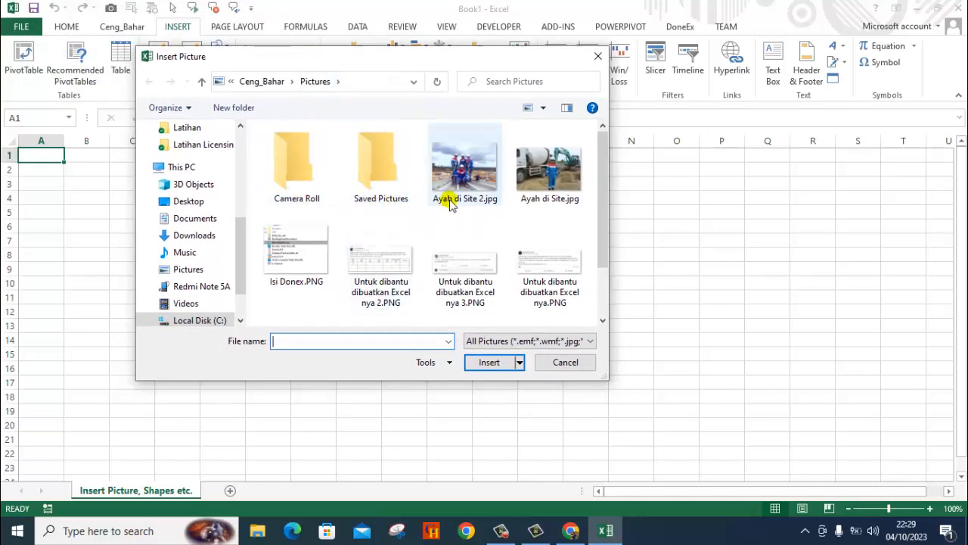
pyautogui.moveTo(600, 201)
pyautogui.mouseDown()
pyautogui.moveTo(599, 276)
pyautogui.moveTo(597, 195)
pyautogui.mouseUp()
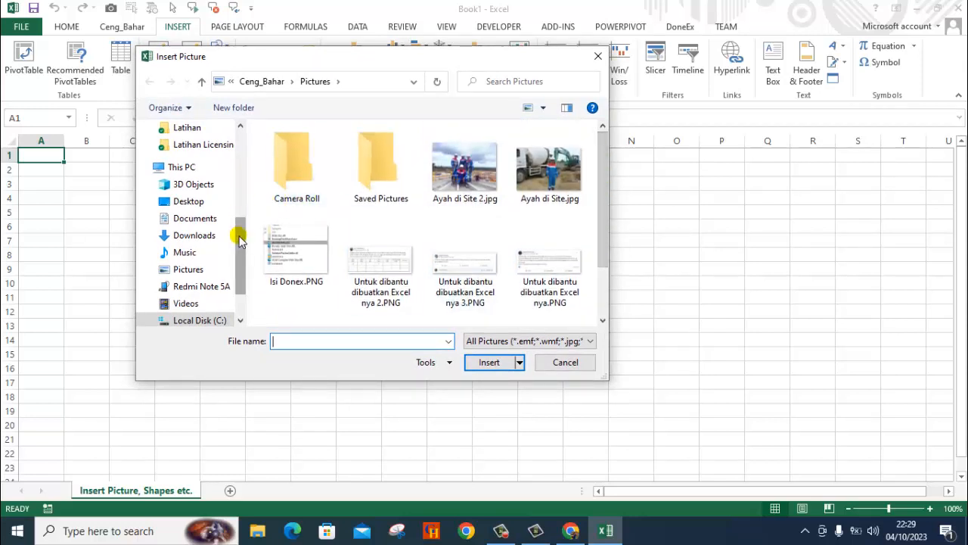
pyautogui.moveTo(239, 239); pyautogui.dragTo(250, 189)
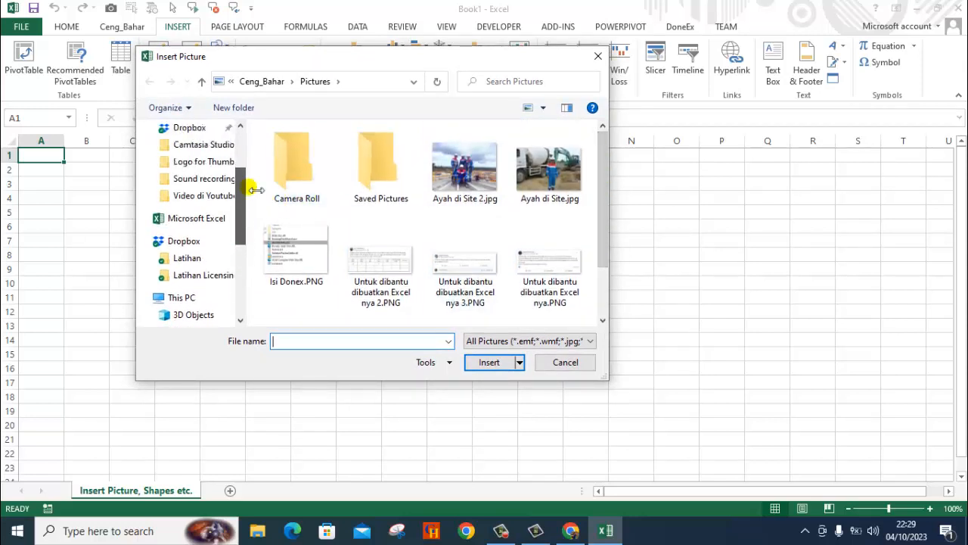
pyautogui.click(211, 199)
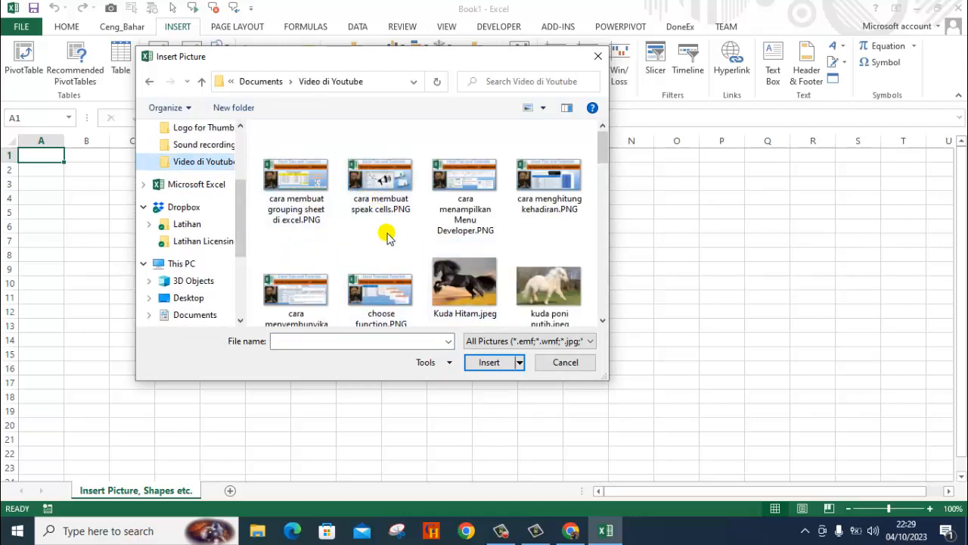
pyautogui.click(448, 264)
pyautogui.scroll(-3, 450, 244)
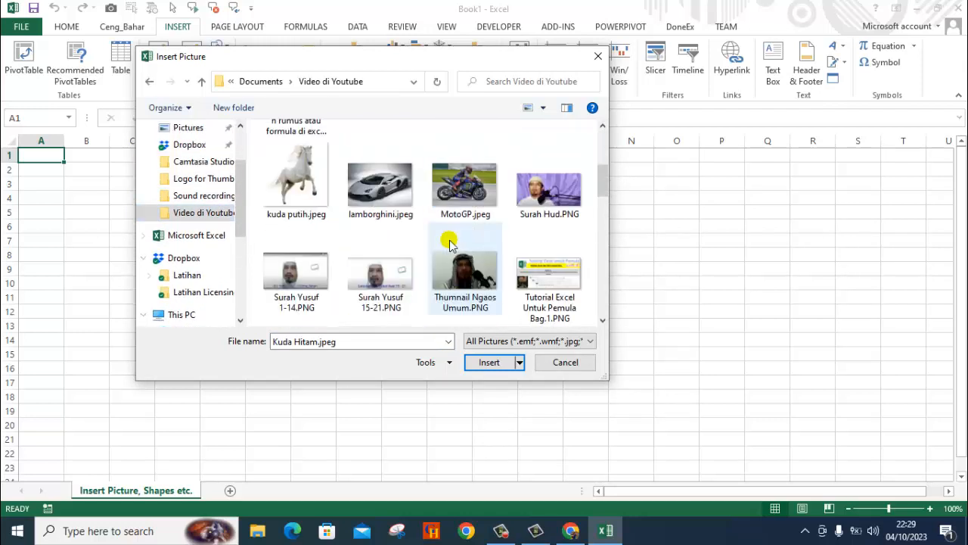
pyautogui.scroll(2, 447, 240)
pyautogui.click(283, 274)
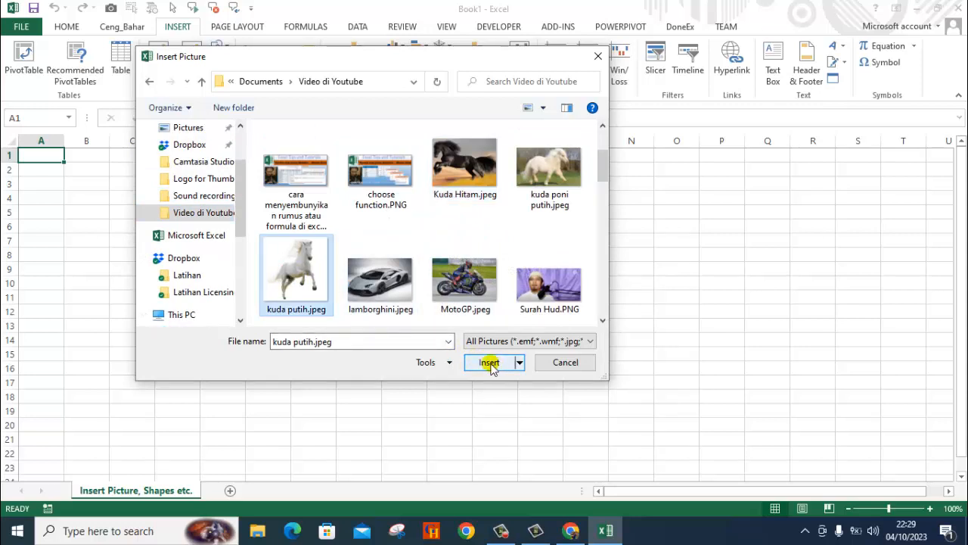
pyautogui.click(390, 291)
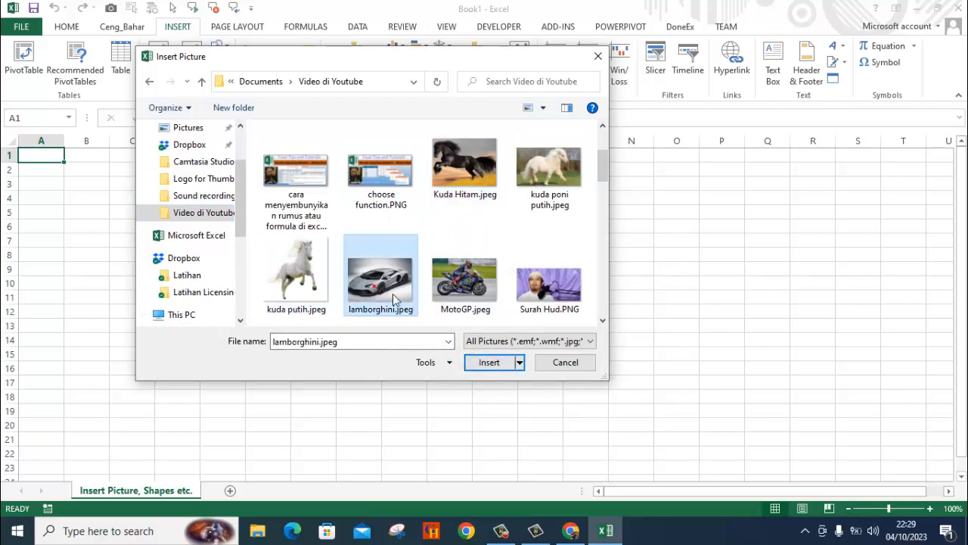
pyautogui.click(479, 363)
# Move the car picture so its upper corner sits at cell C3 and enlarge it to about 9.1 cm high by 13.68 cm wide
pyautogui.moveTo(177, 264); pyautogui.dragTo(269, 294)
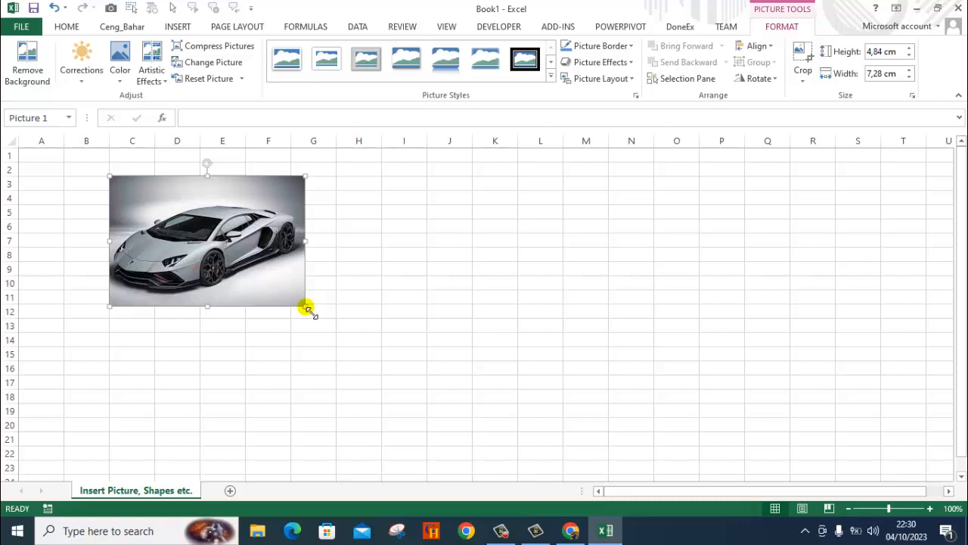
pyautogui.moveTo(306, 307); pyautogui.dragTo(476, 417)
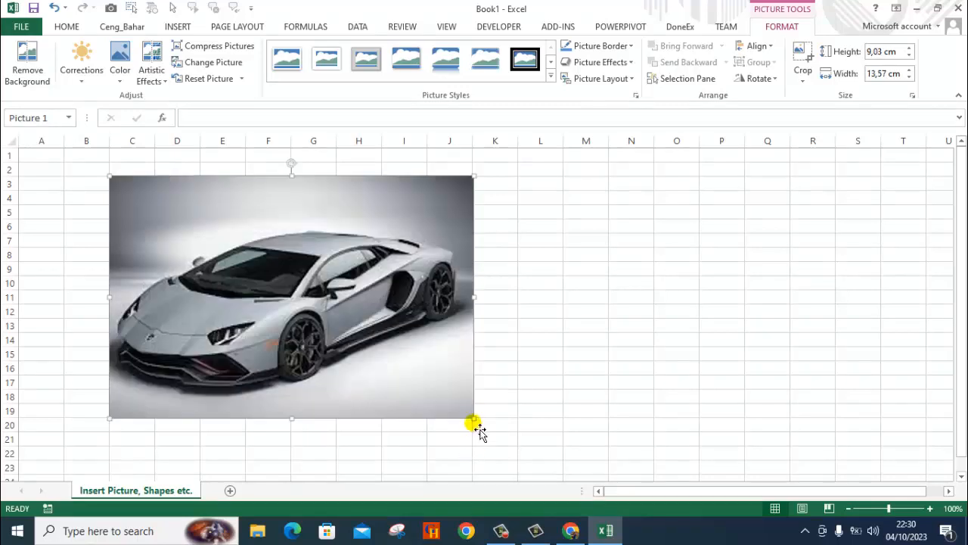
pyautogui.moveTo(475, 418); pyautogui.dragTo(487, 388)
pyautogui.click(526, 374)
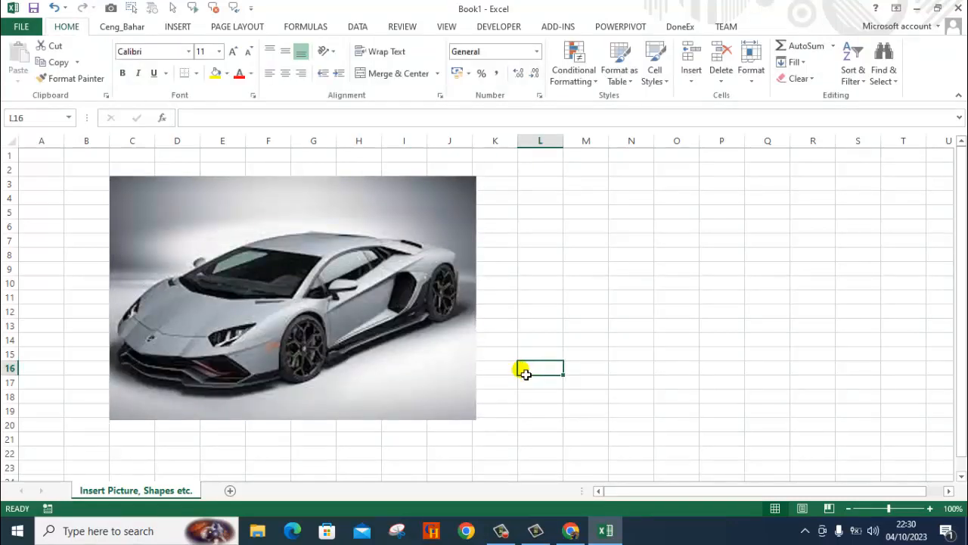
pyautogui.click(417, 355)
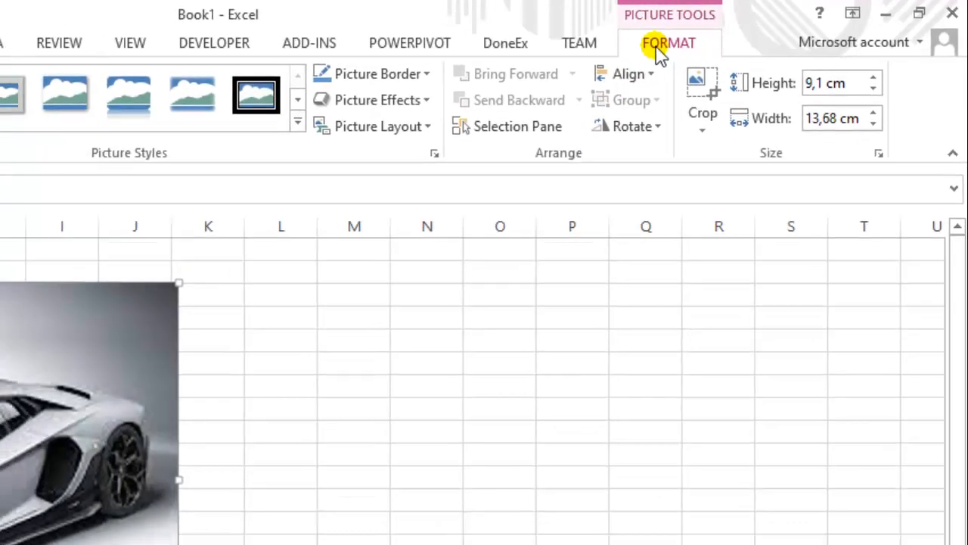
pyautogui.click(352, 304)
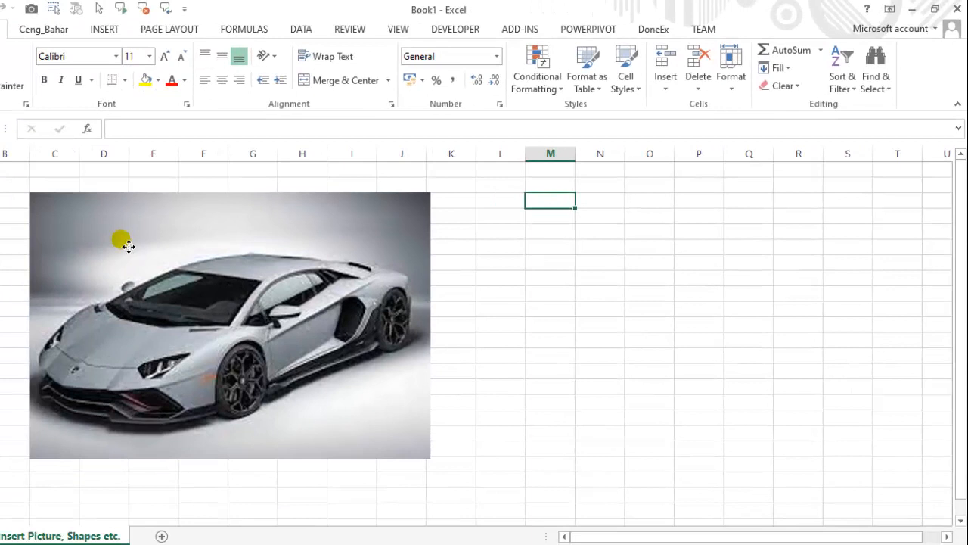
pyautogui.click(128, 246)
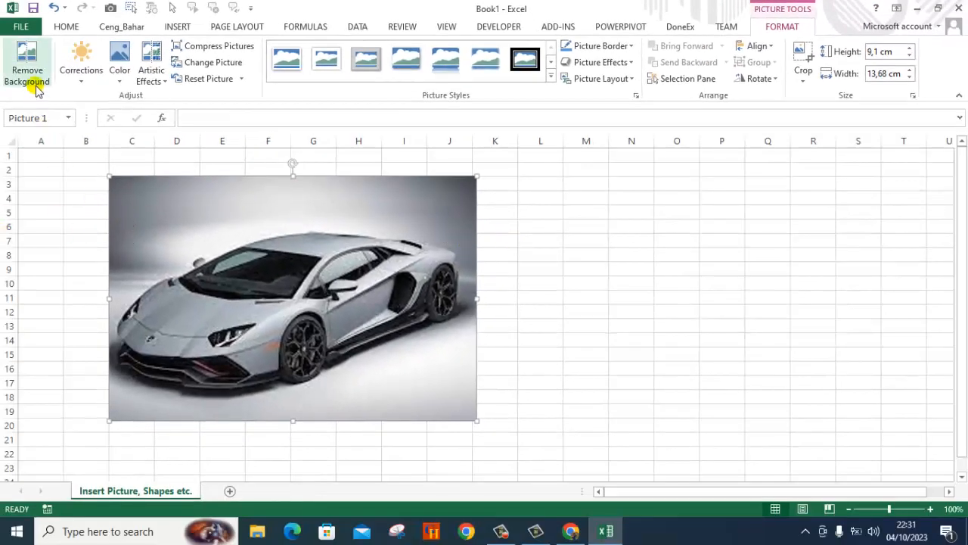
pyautogui.click(61, 213)
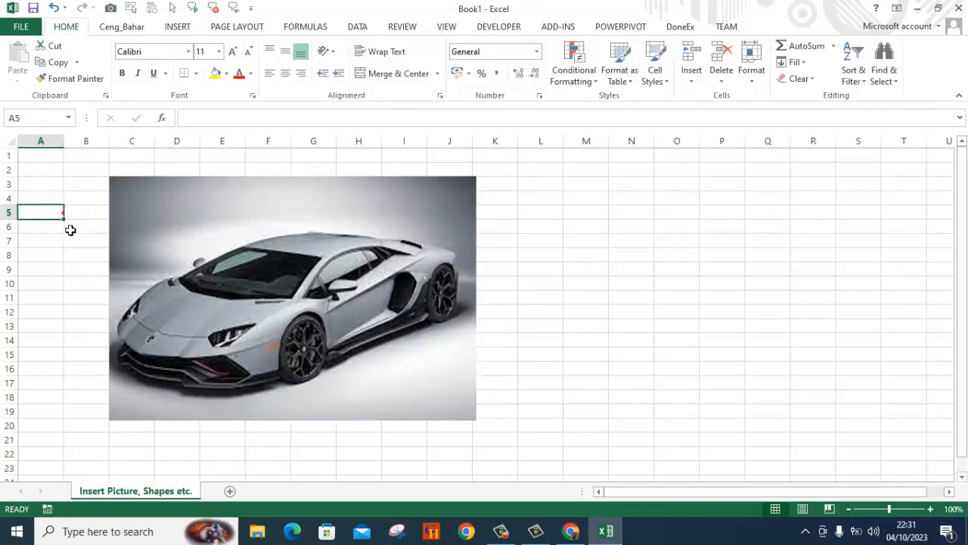
pyautogui.click(150, 203)
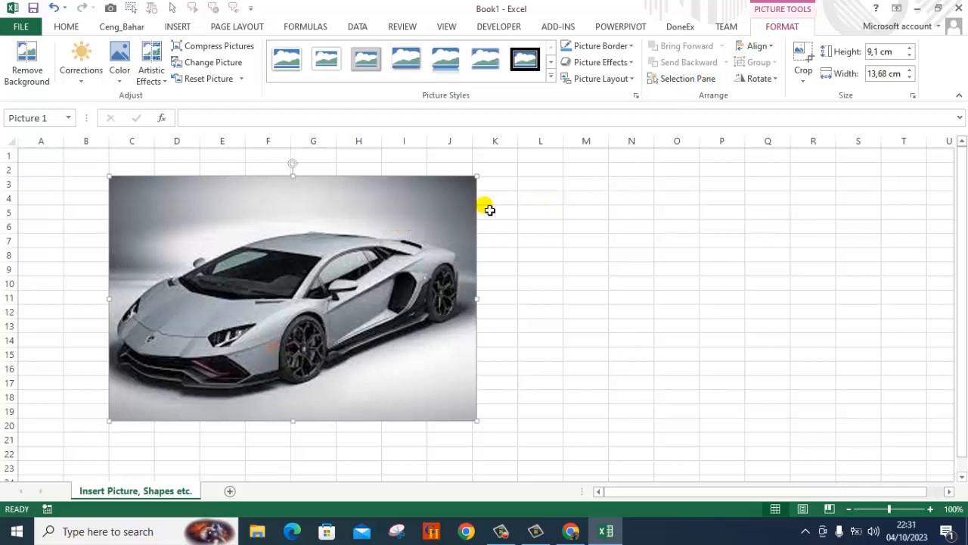
pyautogui.click(529, 203)
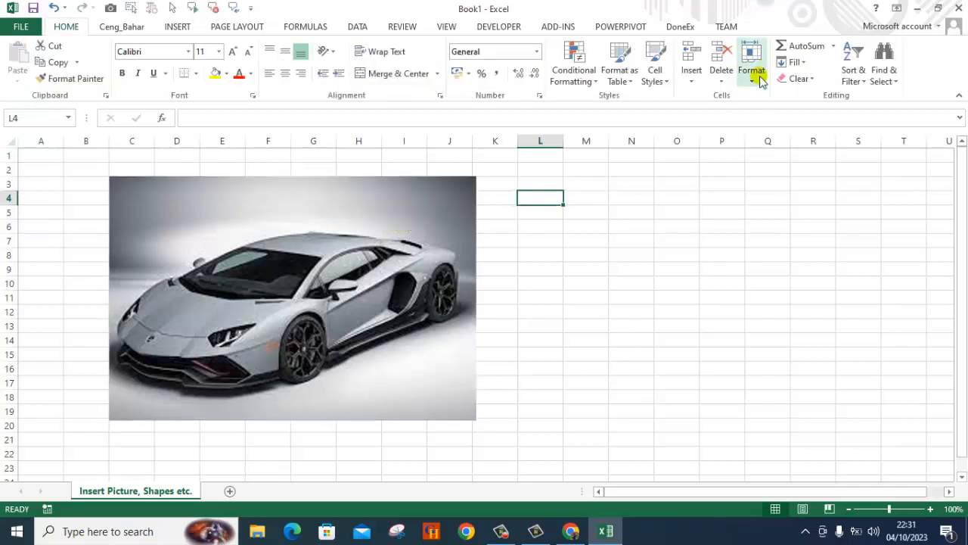
# Start background removal on the car picture and stretch the selection frame to enclose the whole car
pyautogui.click(396, 223)
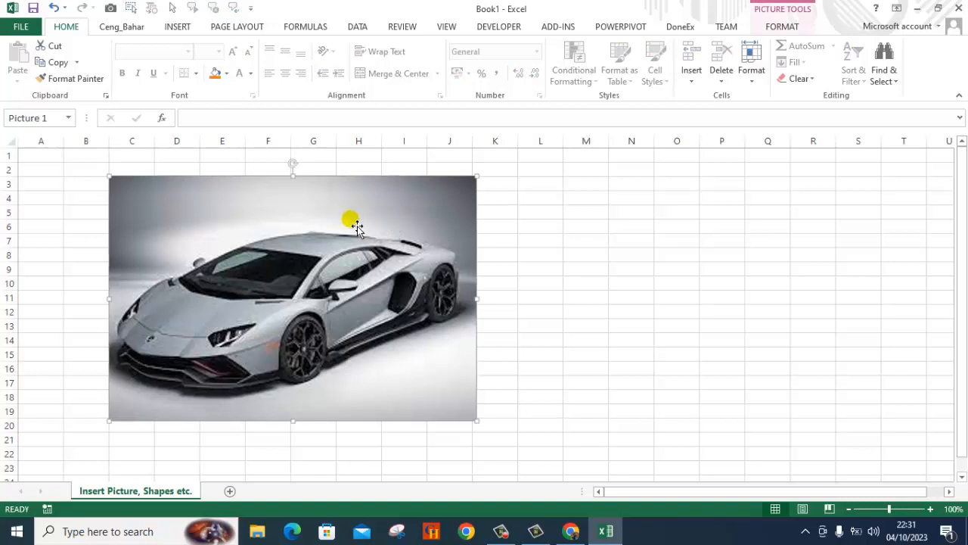
pyautogui.click(781, 30)
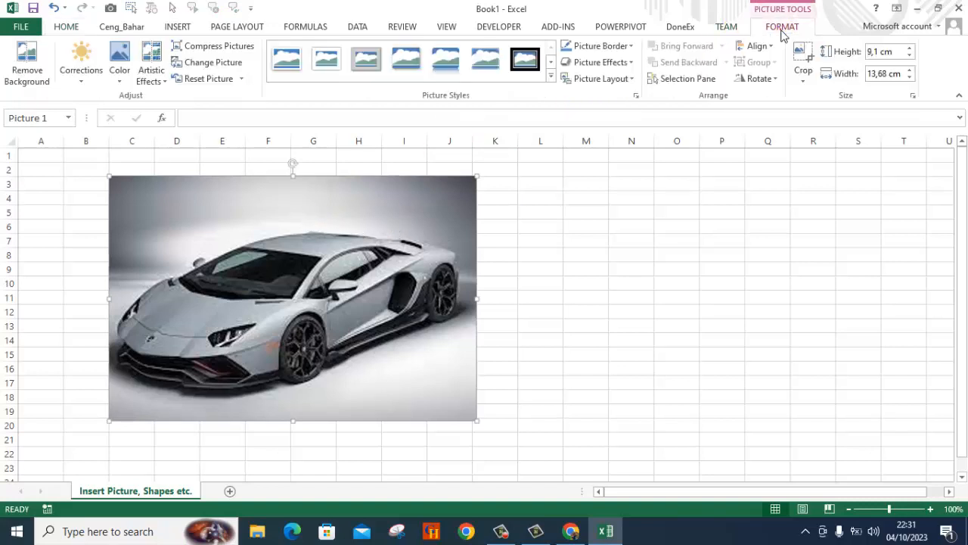
pyautogui.click(27, 72)
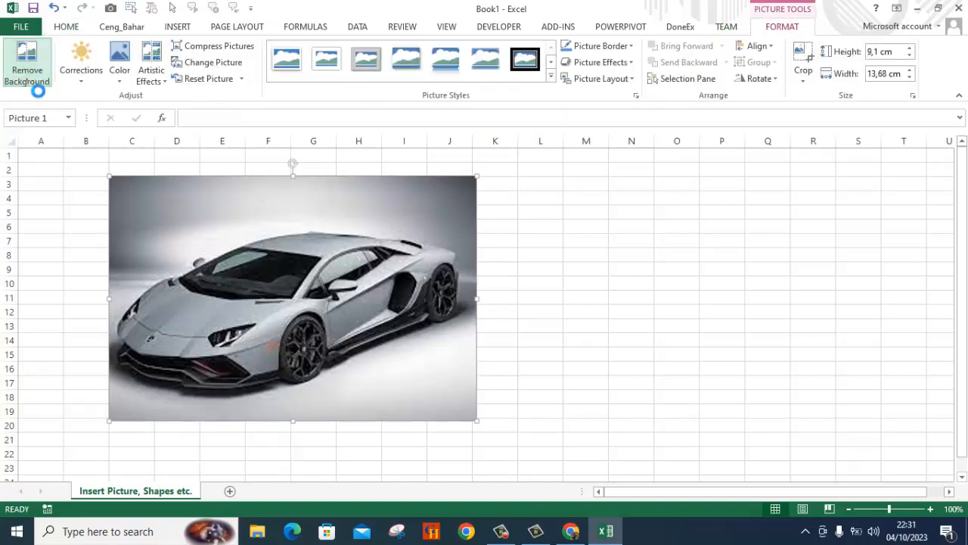
pyautogui.click(27, 83)
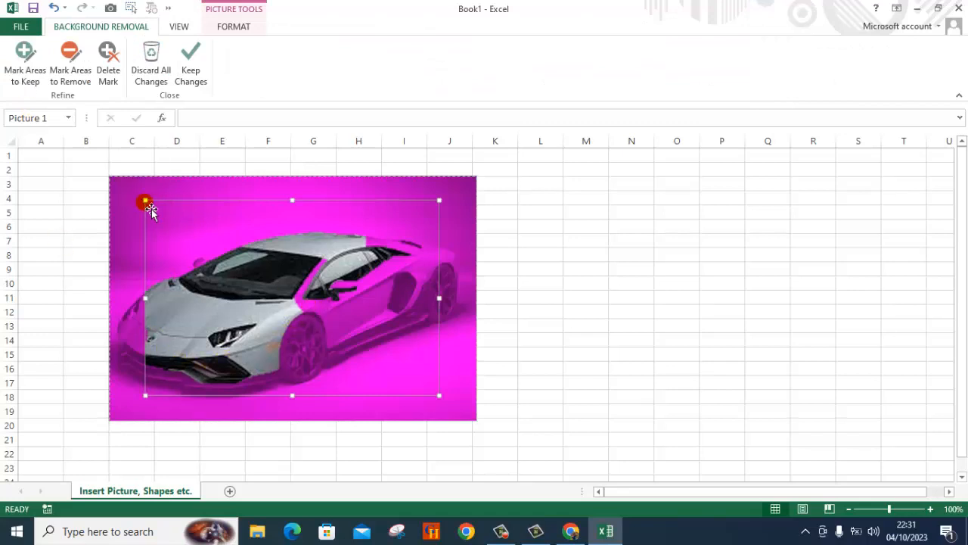
pyautogui.moveTo(145, 200); pyautogui.dragTo(112, 195)
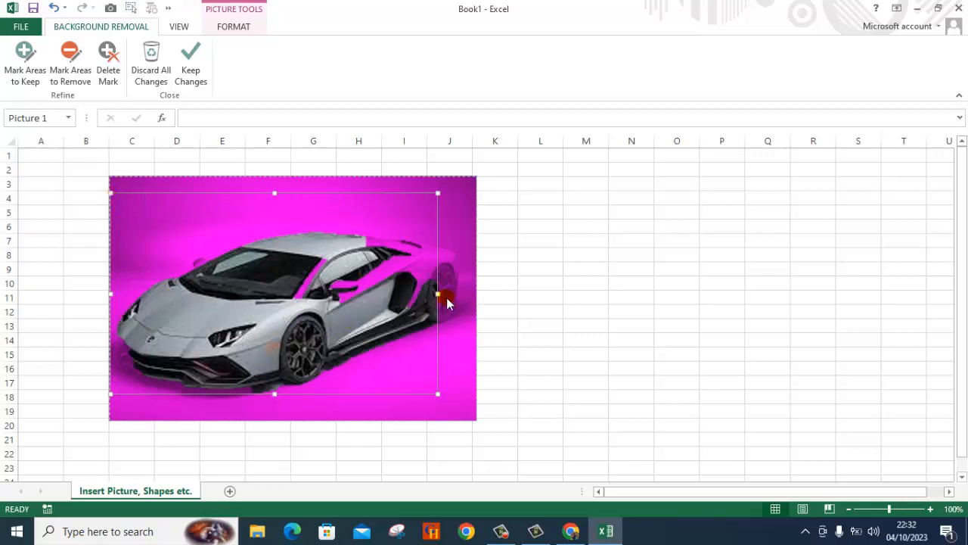
pyautogui.moveTo(449, 302); pyautogui.dragTo(492, 307)
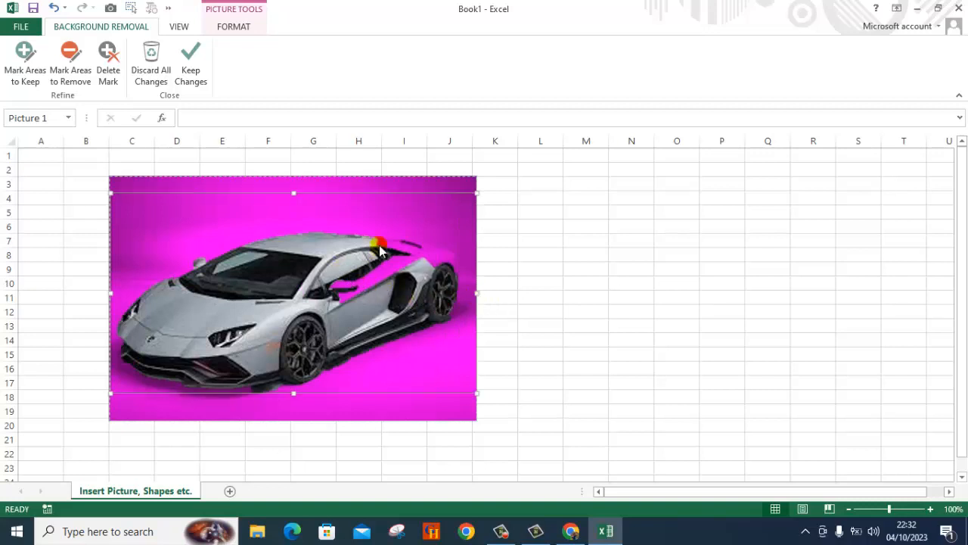
pyautogui.moveTo(293, 193); pyautogui.dragTo(294, 181)
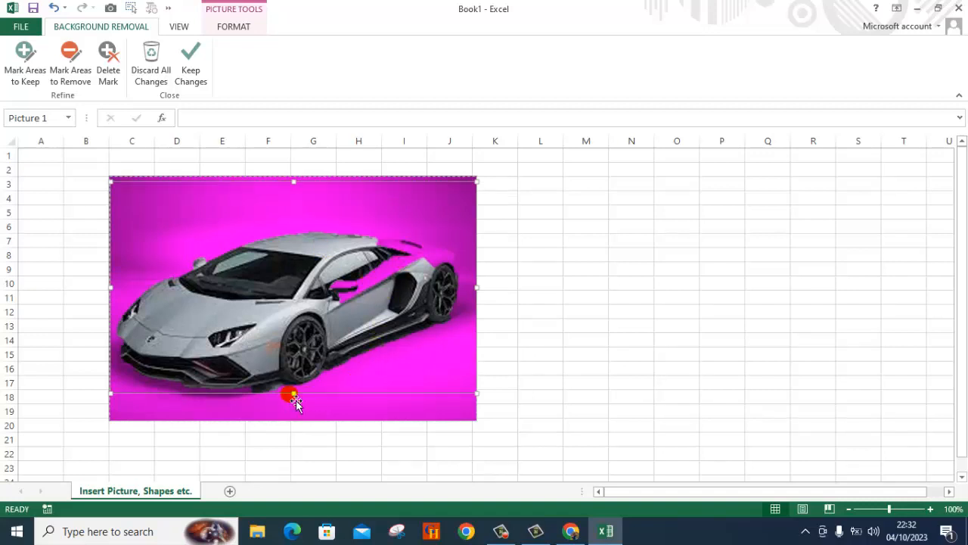
pyautogui.moveTo(303, 403); pyautogui.dragTo(304, 406)
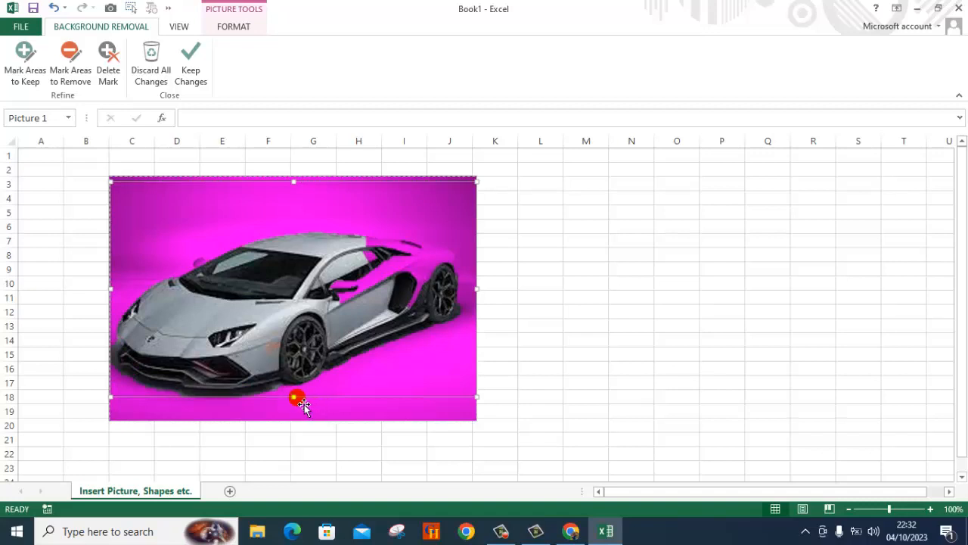
pyautogui.moveTo(303, 409); pyautogui.dragTo(294, 404)
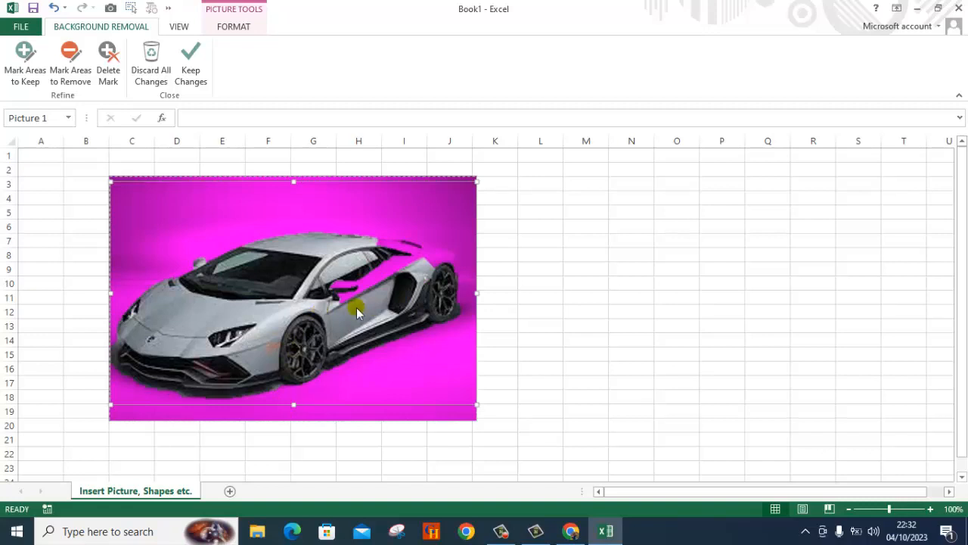
pyautogui.moveTo(287, 233)
pyautogui.mouseDown()
pyautogui.moveTo(295, 230)
pyautogui.moveTo(213, 234)
pyautogui.mouseUp()
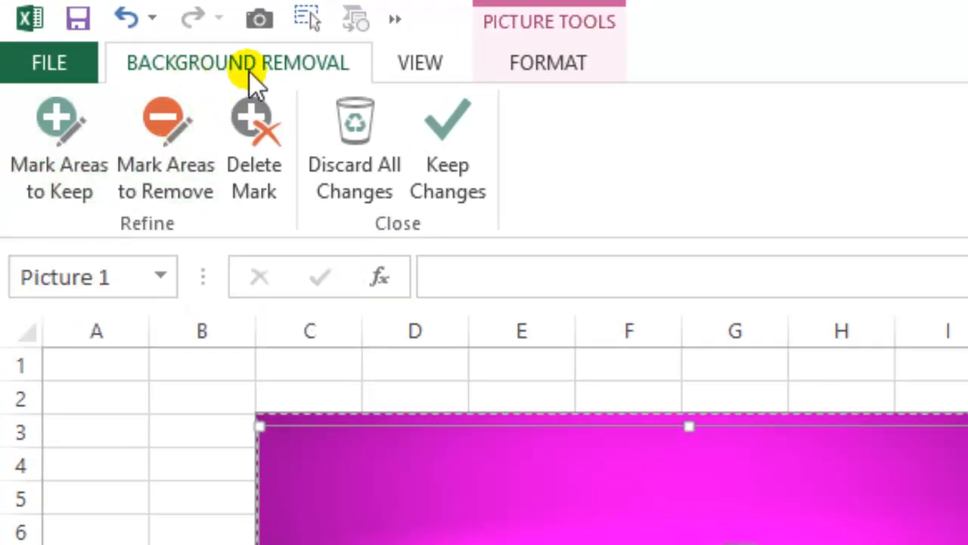
pyautogui.click(416, 72)
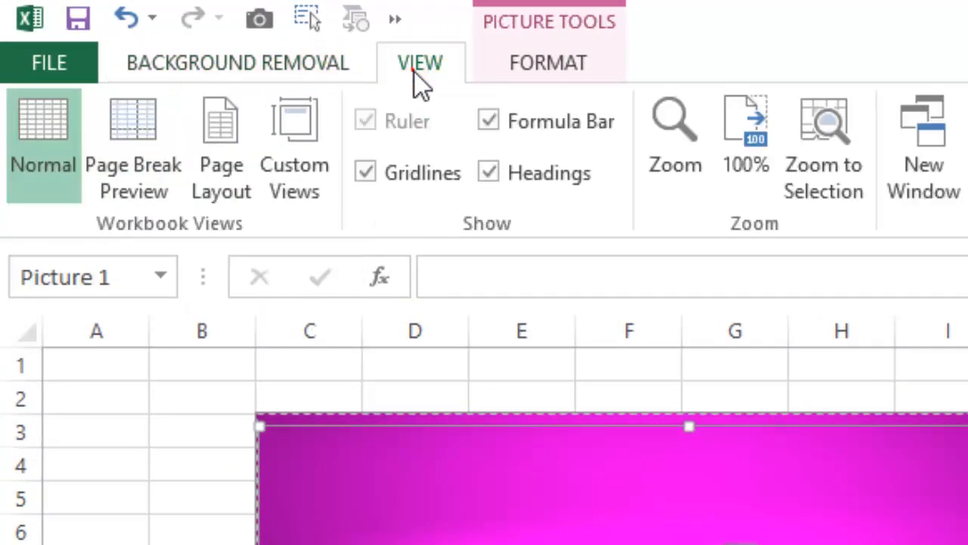
pyautogui.click(308, 72)
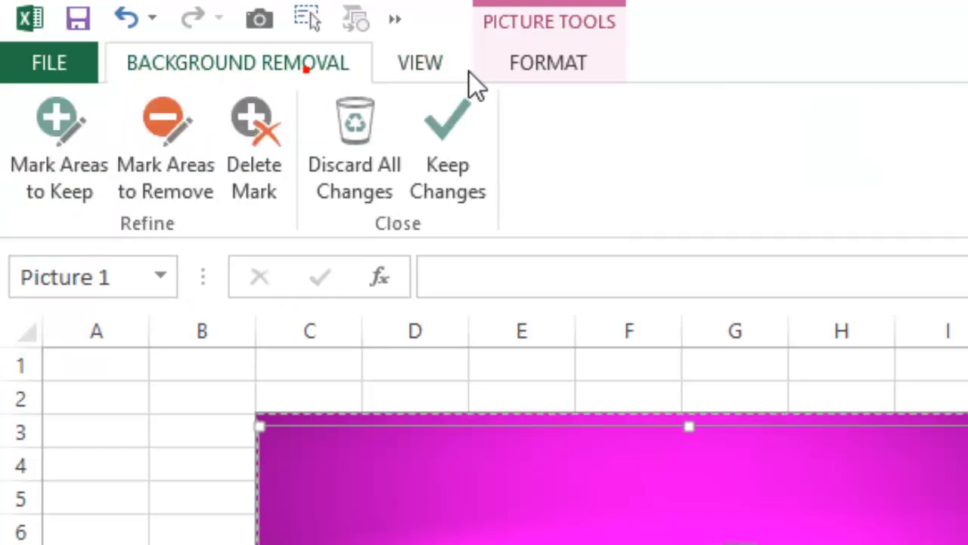
pyautogui.click(436, 67)
pyautogui.click(522, 68)
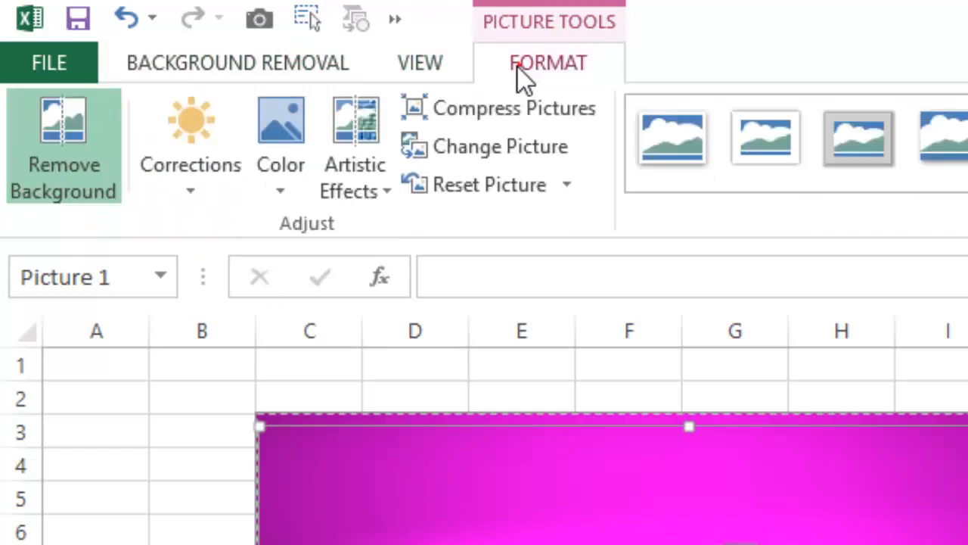
# Keep the background removal changes on the car picture
pyautogui.click(290, 68)
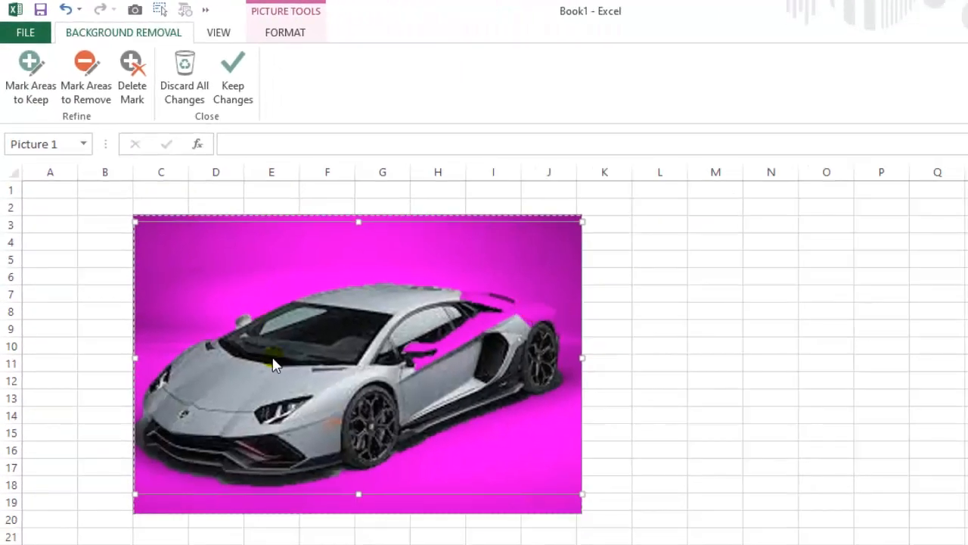
pyautogui.click(195, 339)
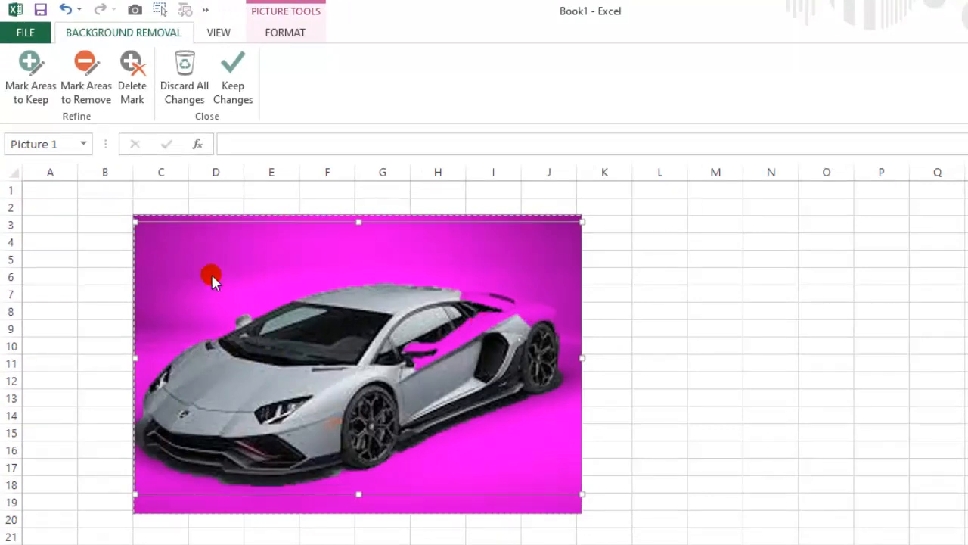
pyautogui.click(233, 89)
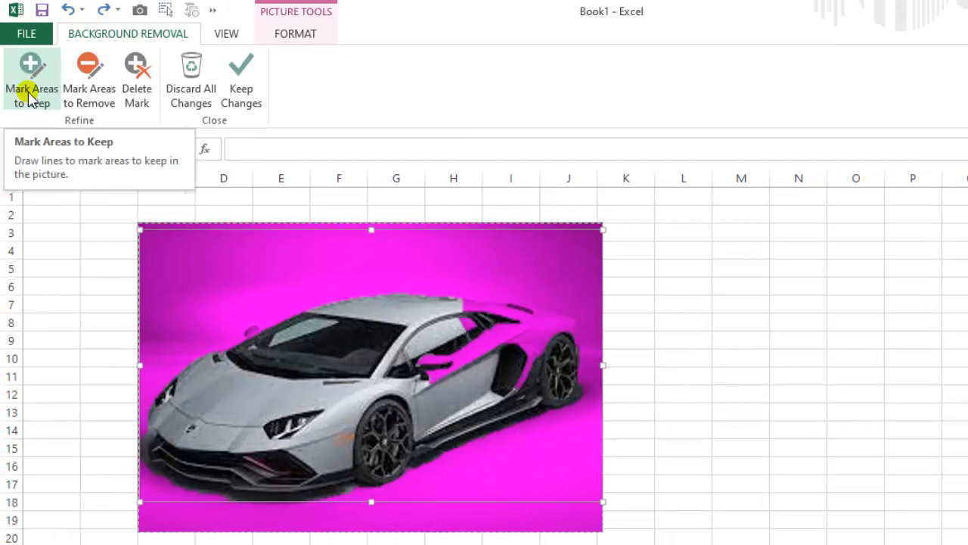
# Mark the car's rear roof edge, rear side window and rear spoiler as areas to keep, and apply the background removal
pyautogui.click(28, 96)
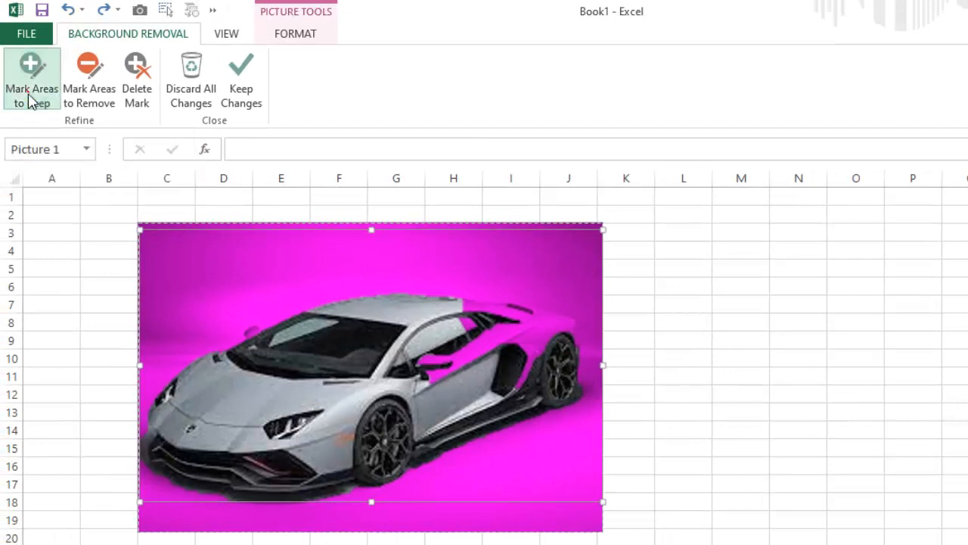
pyautogui.moveTo(487, 303)
pyautogui.mouseDown()
pyautogui.moveTo(464, 298)
pyautogui.moveTo(479, 300)
pyautogui.mouseUp()
pyautogui.click(507, 301)
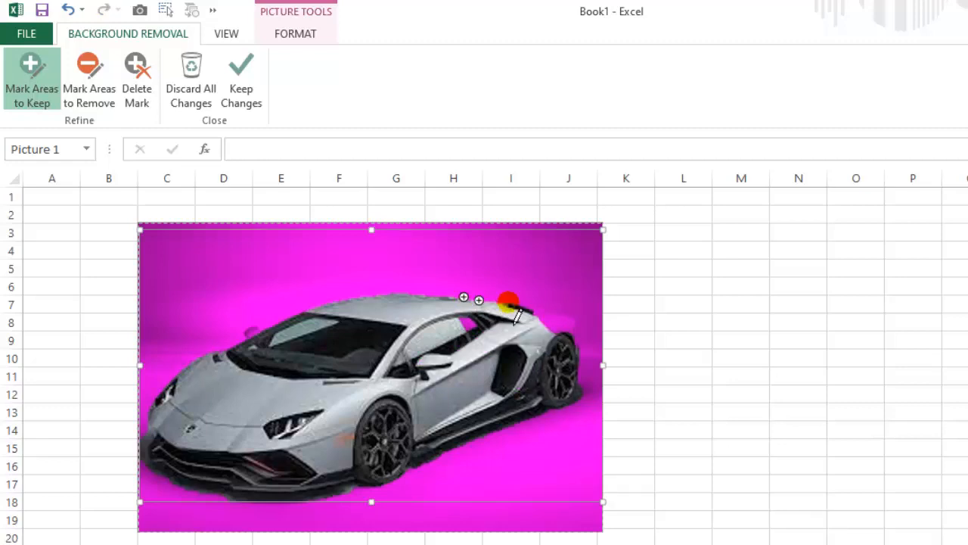
pyautogui.click(469, 321)
pyautogui.click(540, 308)
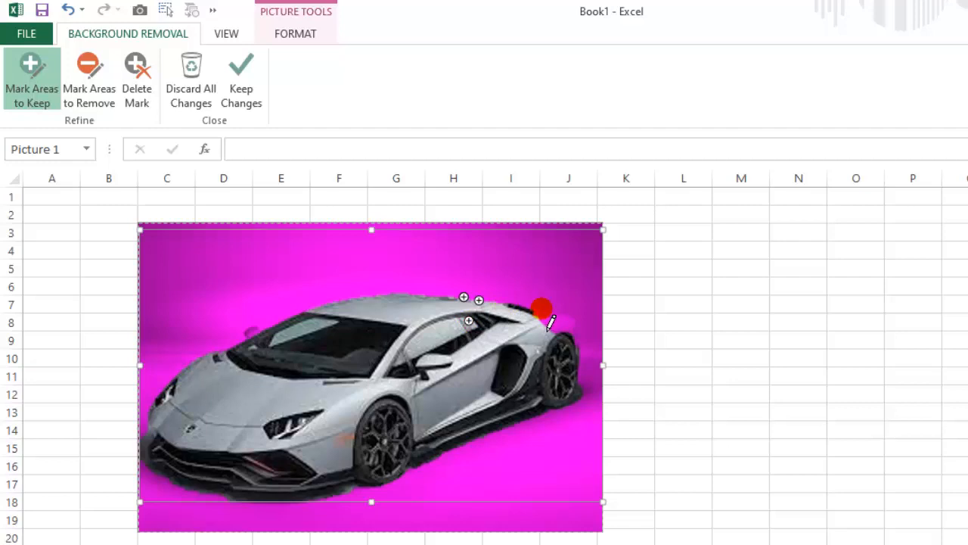
pyautogui.click(552, 312)
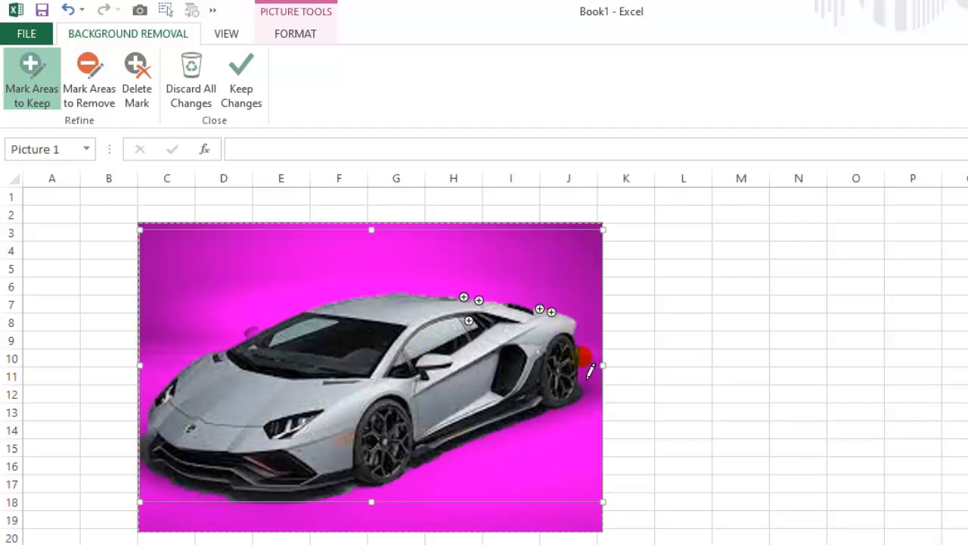
pyautogui.click(242, 92)
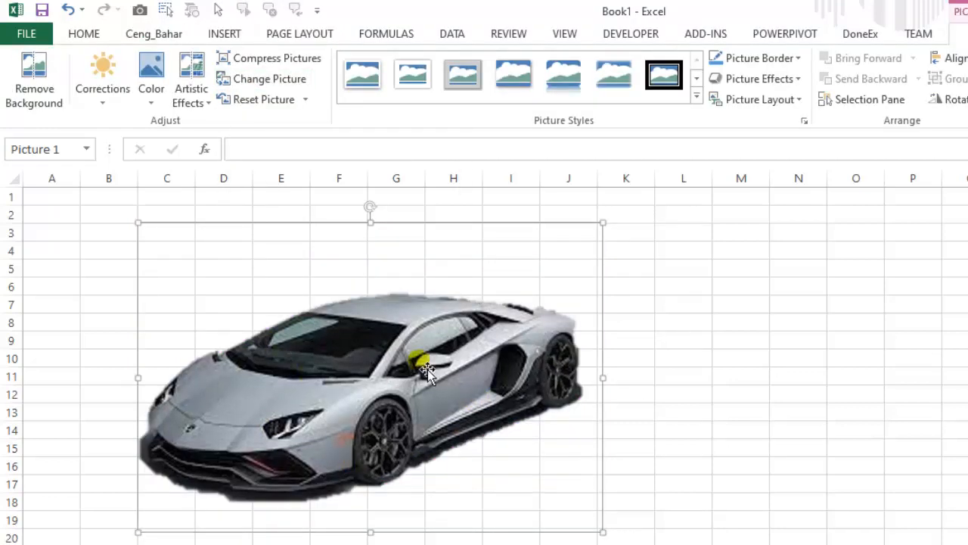
pyautogui.click(748, 356)
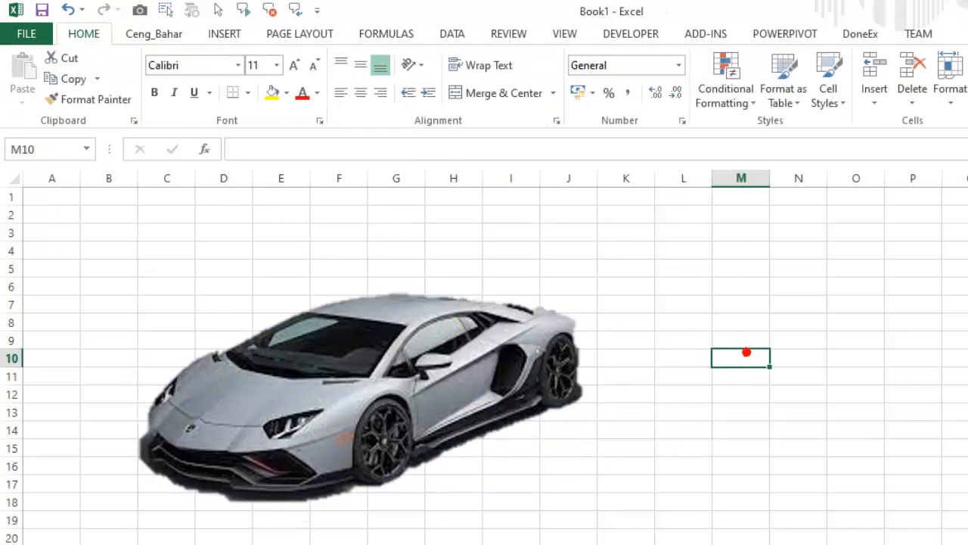
# Reopen background removal on the car picture and mark the fender above the rear wheel as an area to keep
pyautogui.click(276, 457)
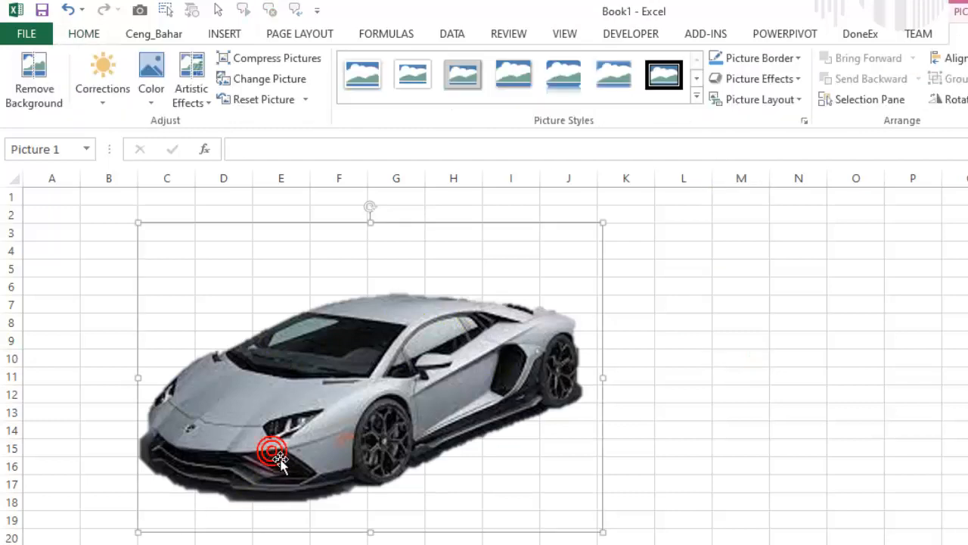
pyautogui.click(34, 78)
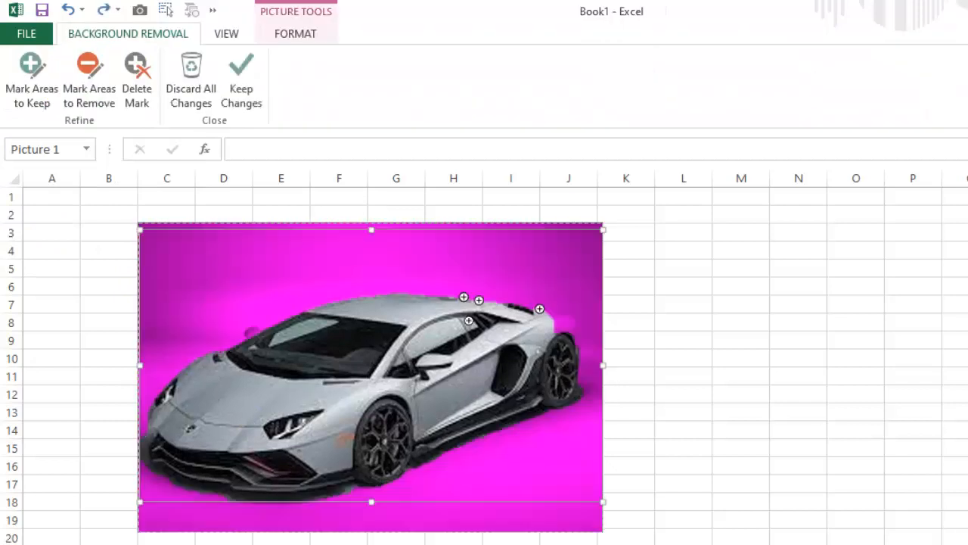
pyautogui.click(30, 97)
pyautogui.click(572, 326)
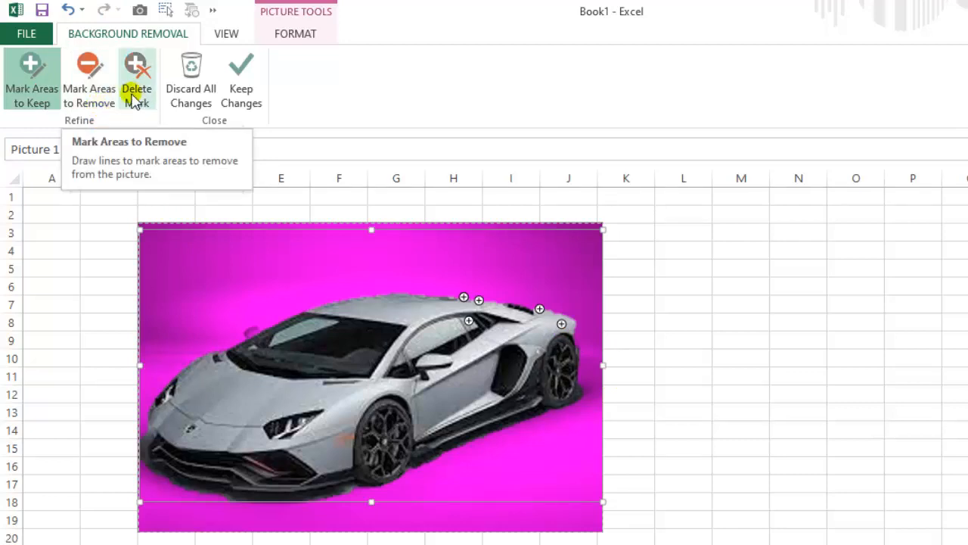
# Cut out the car's near side mirror with two removal marks, keep the changes and undo them
pyautogui.click(91, 85)
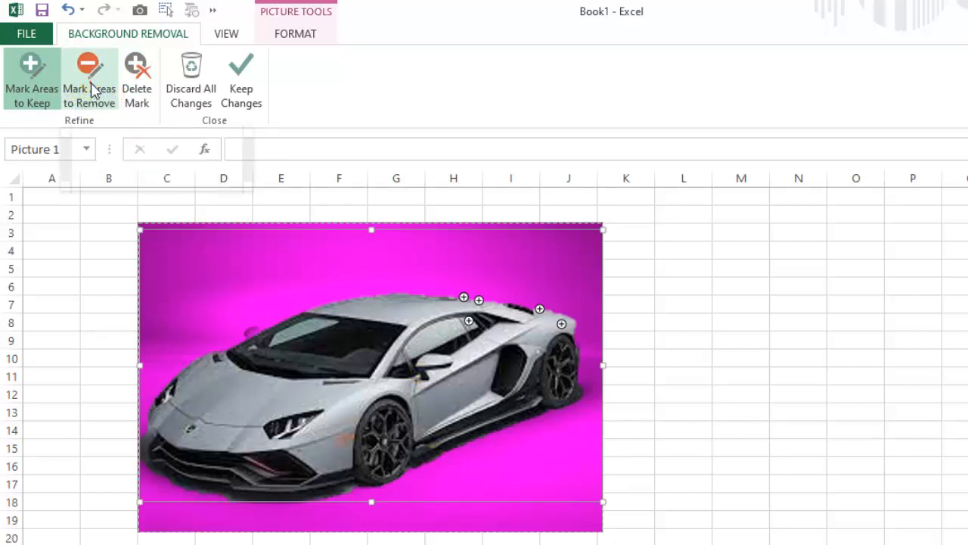
pyautogui.click(429, 357)
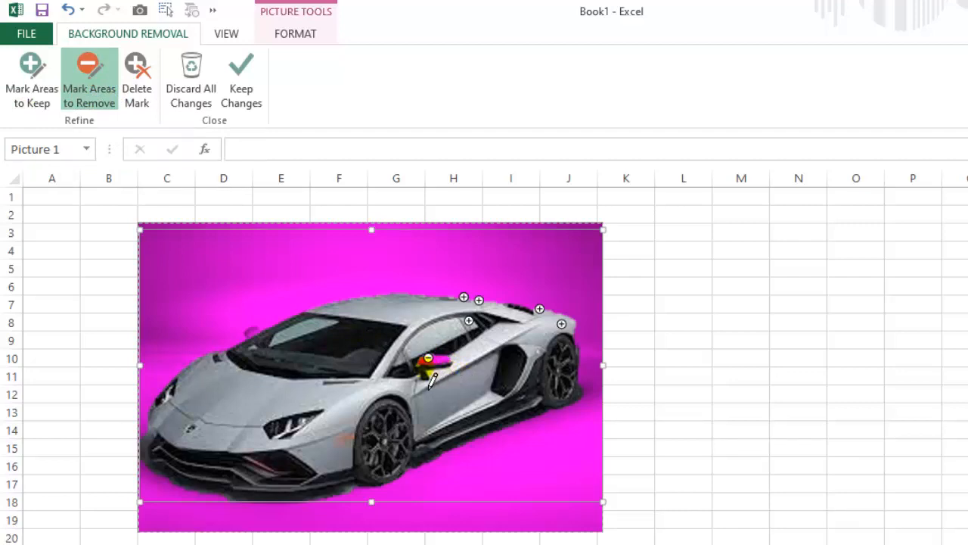
pyautogui.click(422, 369)
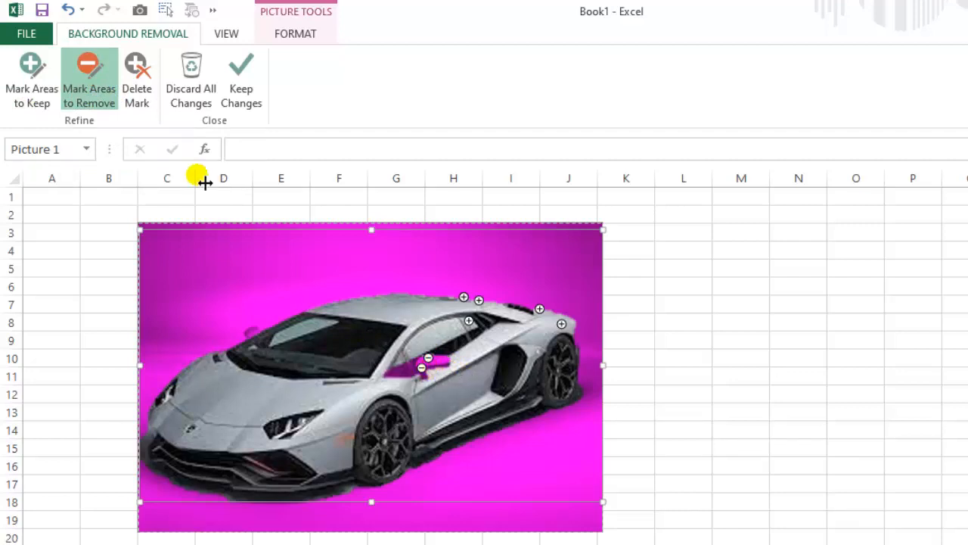
pyautogui.click(239, 87)
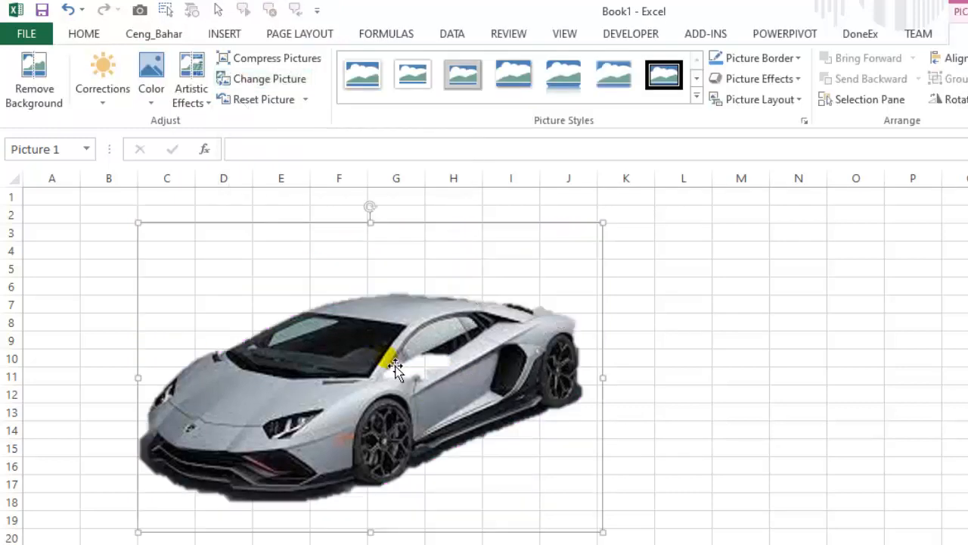
pyautogui.hotkey('ctrl', 'z')
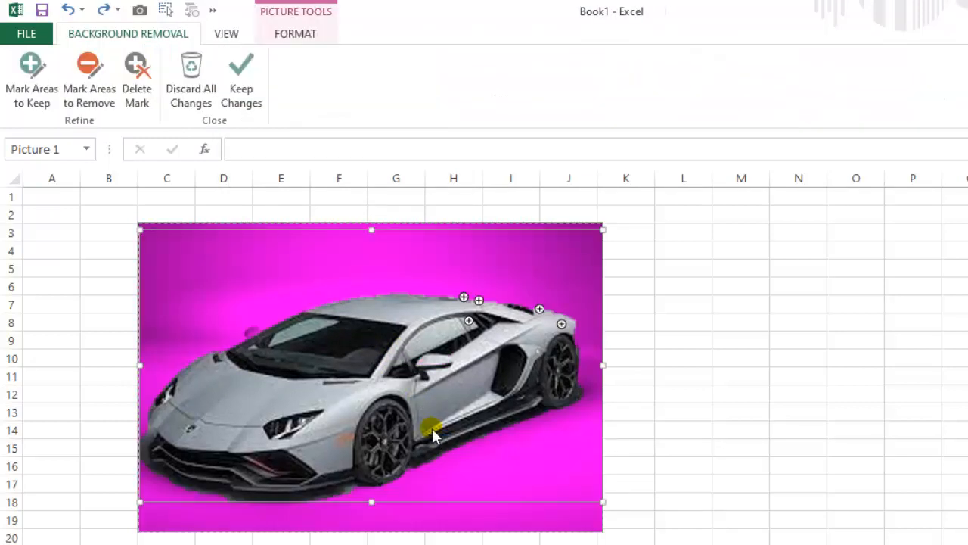
# Dismiss the cell options, select the car picture and reopen its background removal
pyautogui.rightClick(568, 428)
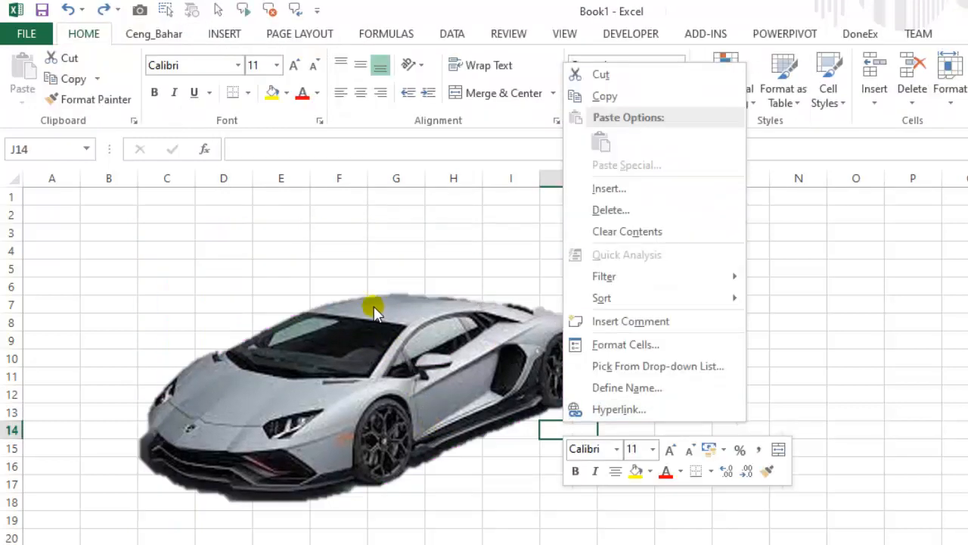
pyautogui.click(871, 368)
pyautogui.click(386, 429)
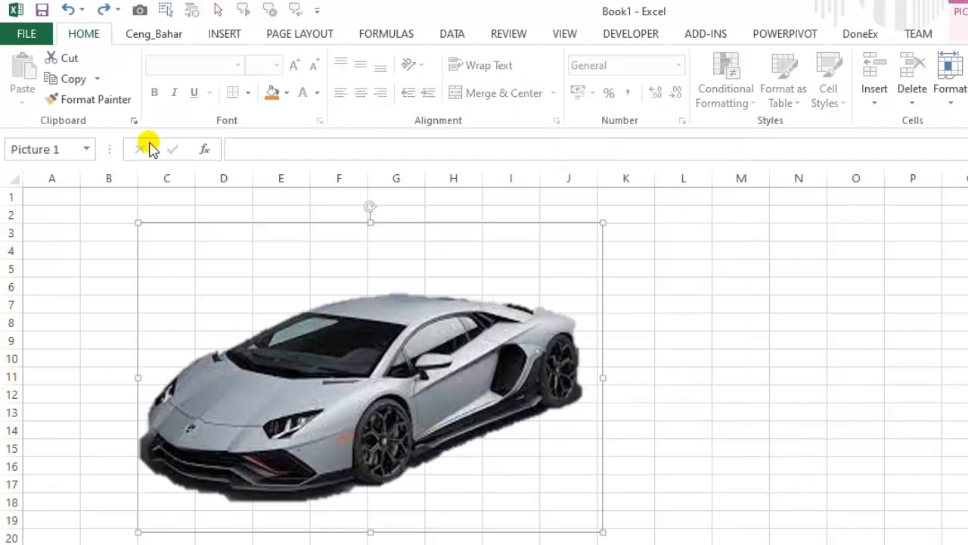
pyautogui.click(962, 34)
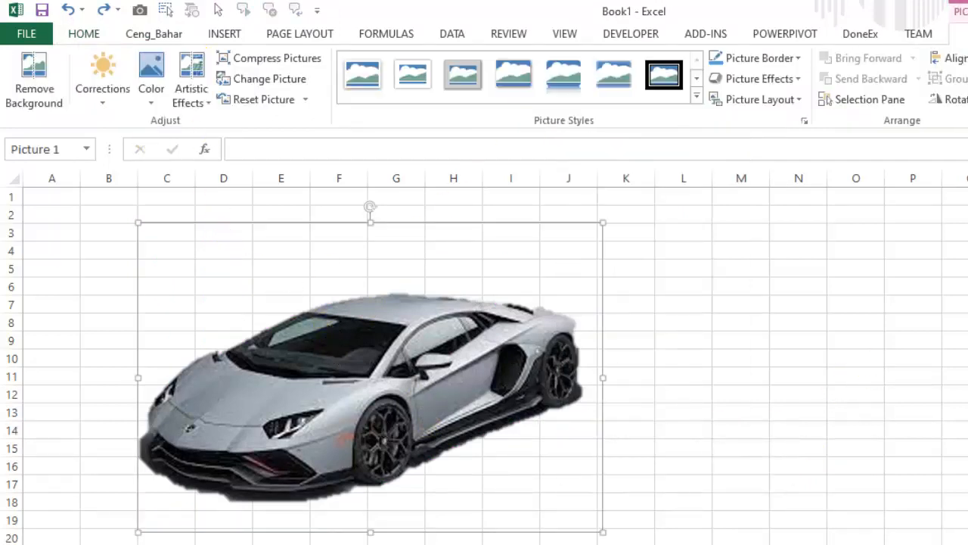
pyautogui.click(35, 95)
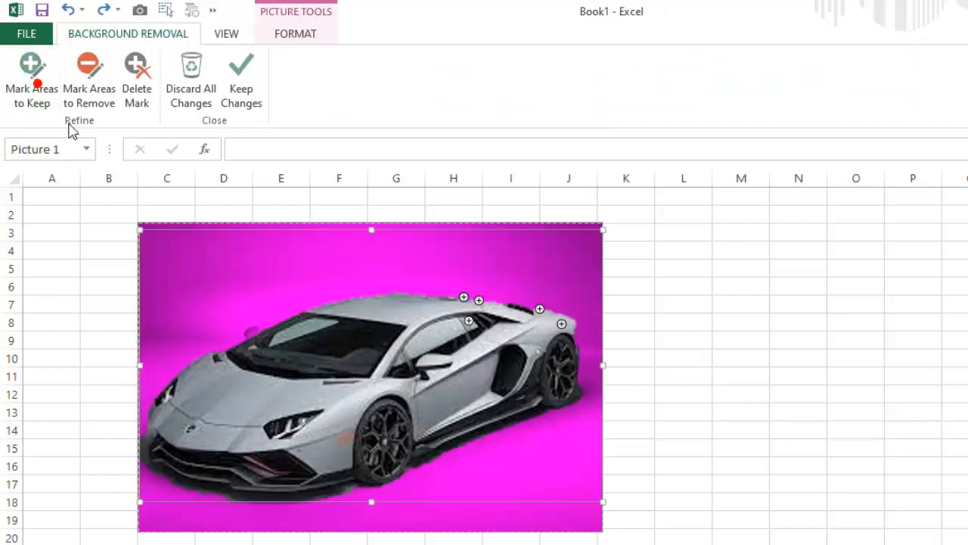
# Mark a strip of background above the car's hood as an area to keep and delete that mark
pyautogui.click(141, 101)
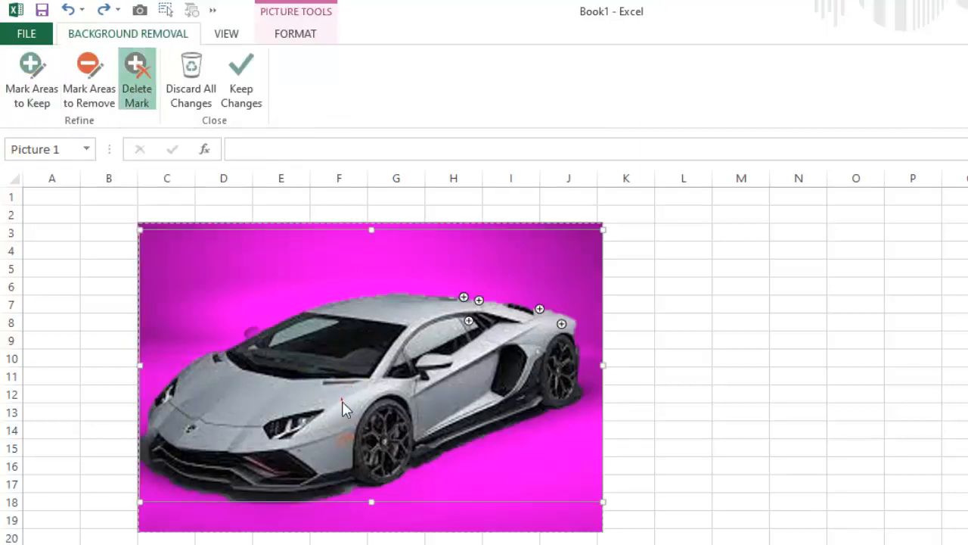
pyautogui.click(132, 73)
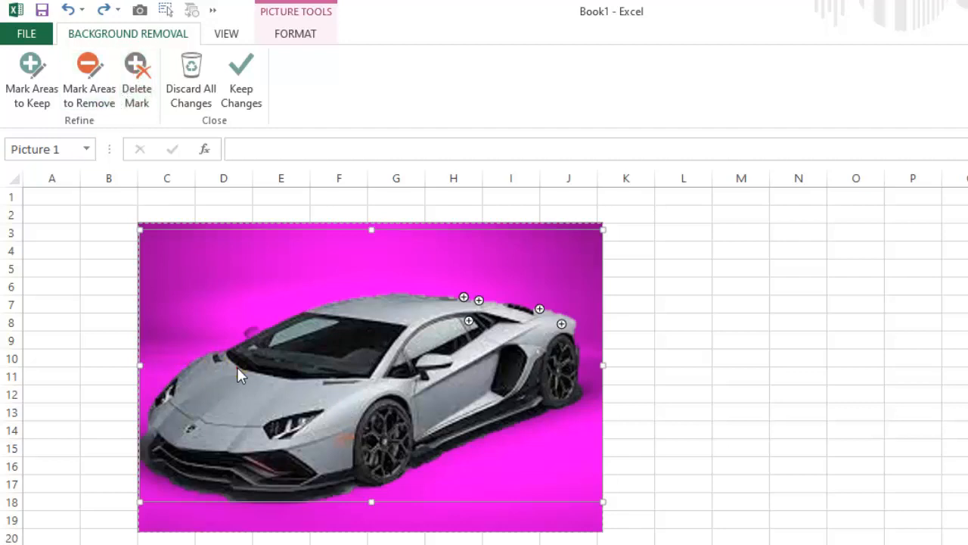
pyautogui.click(24, 88)
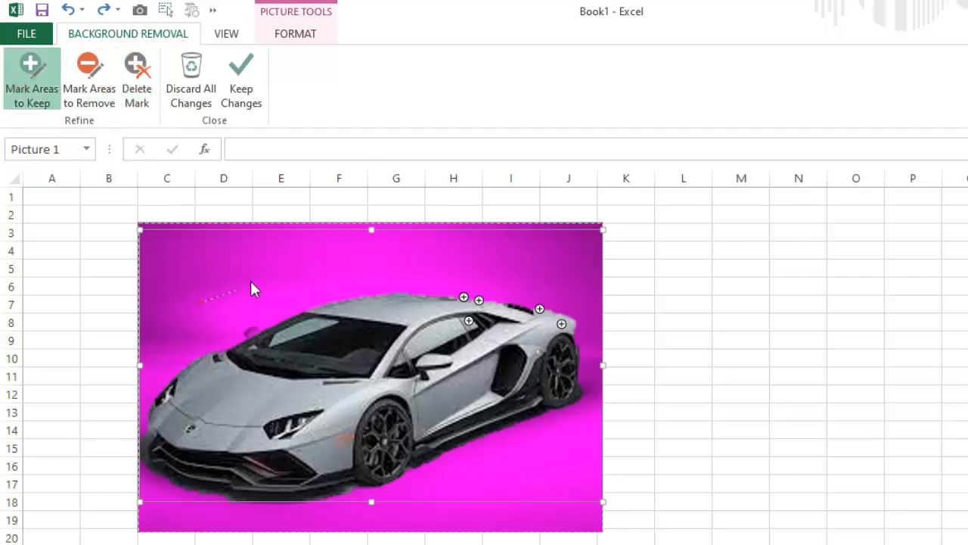
pyautogui.moveTo(279, 289); pyautogui.dragTo(280, 287)
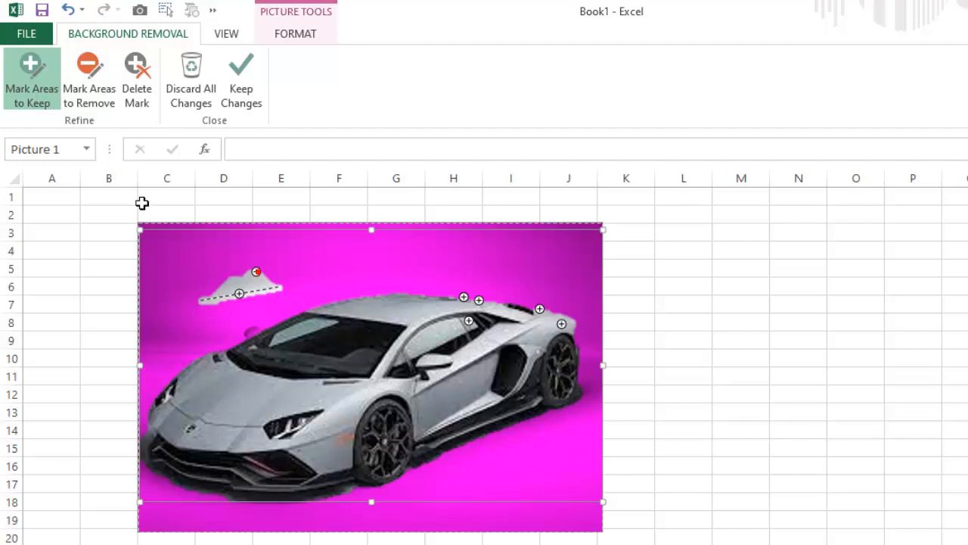
pyautogui.click(137, 80)
pyautogui.click(246, 287)
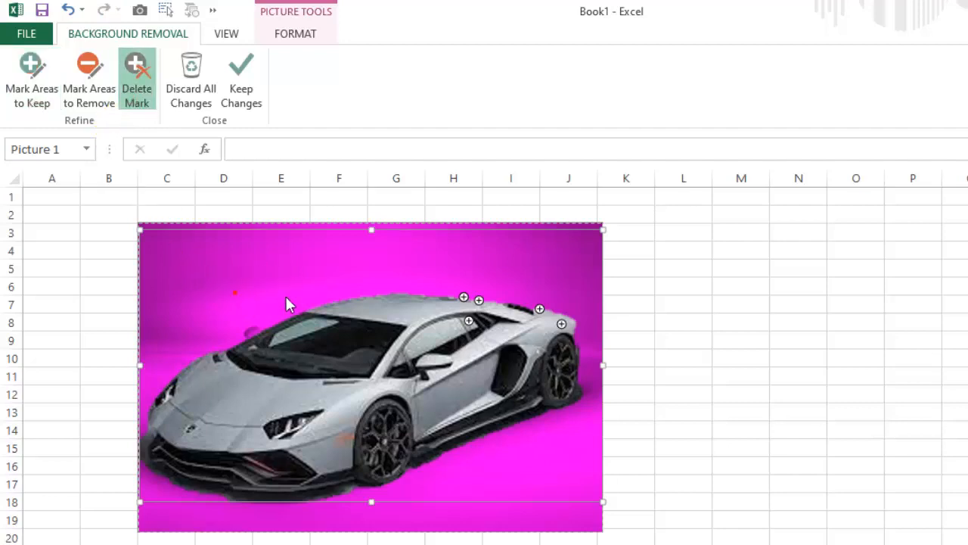
# Discard all background removal changes on the car picture, including those of a restarted removal
pyautogui.click(190, 94)
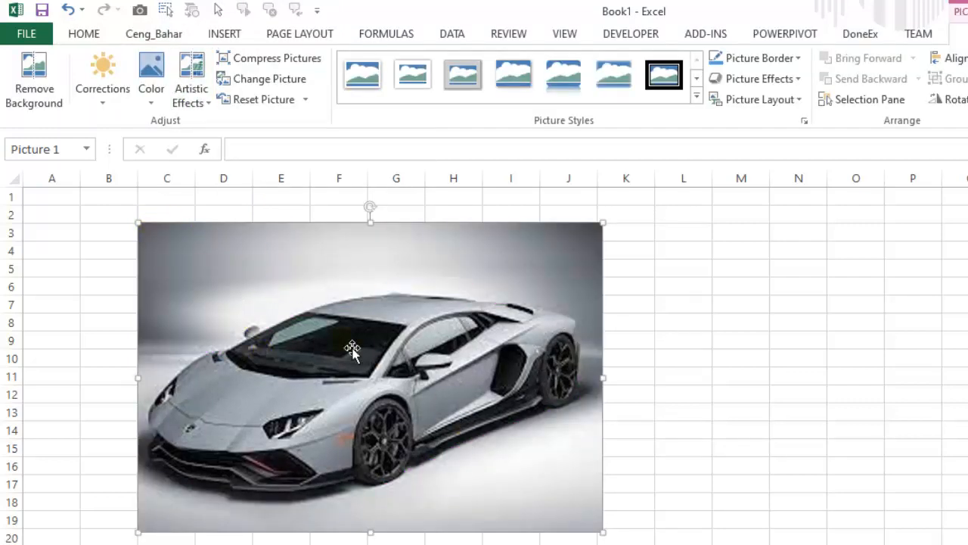
pyautogui.click(30, 99)
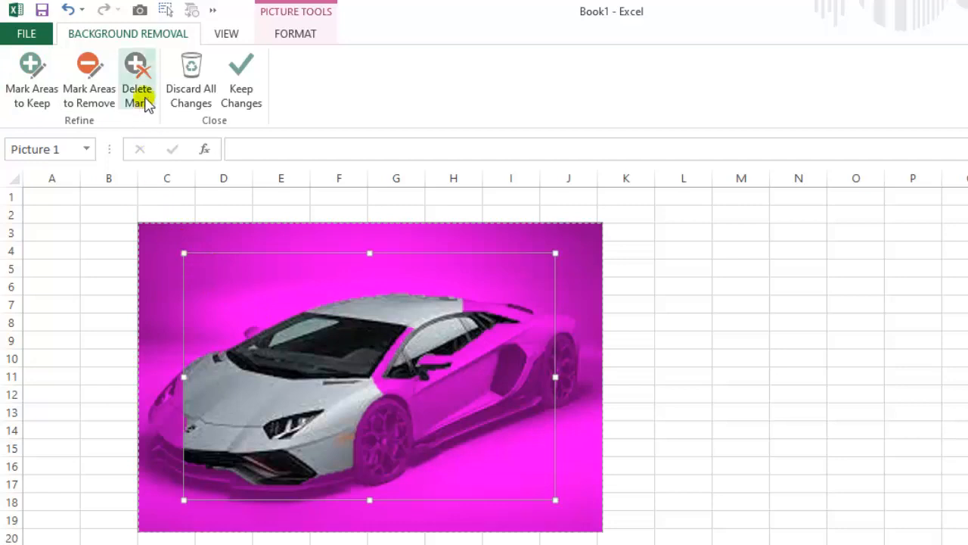
pyautogui.click(191, 92)
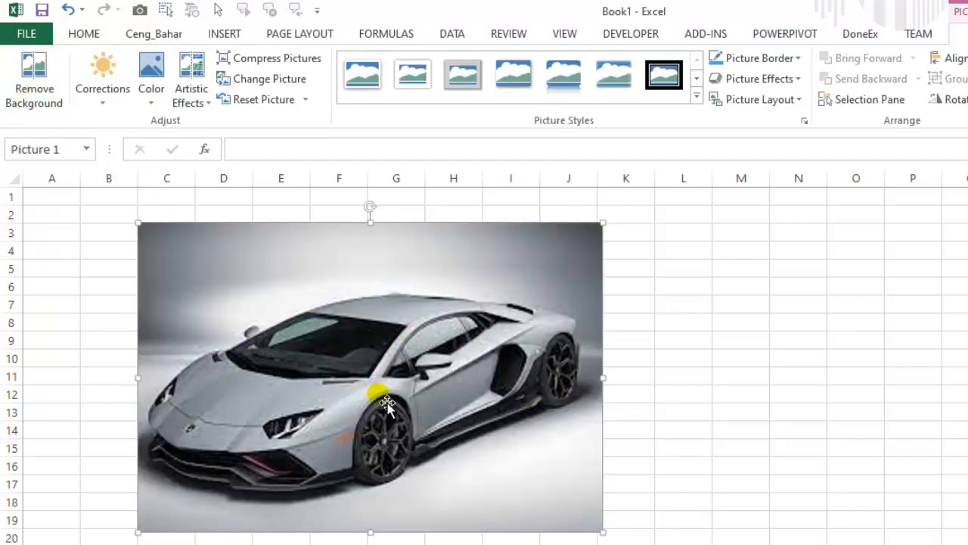
pyautogui.click(703, 463)
pyautogui.click(560, 462)
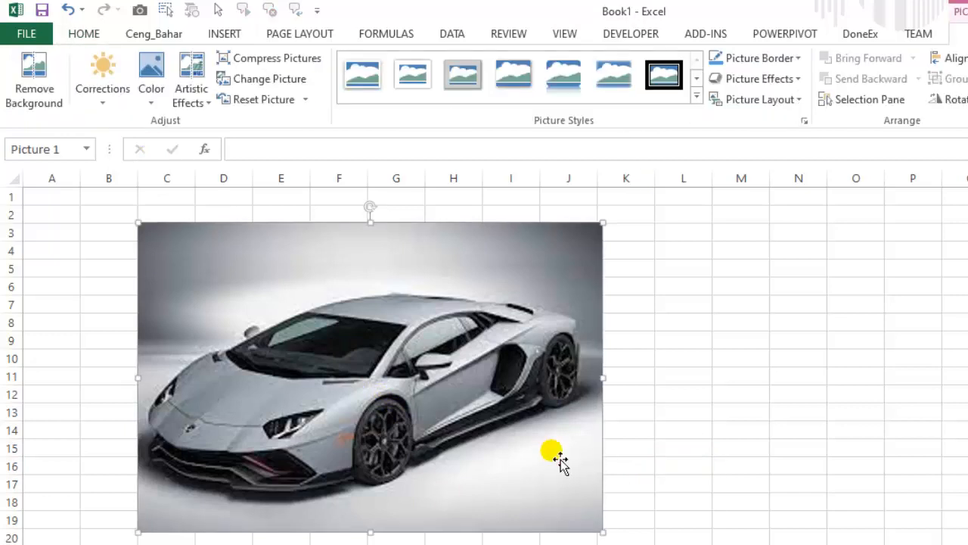
pyautogui.click(700, 376)
pyautogui.click(696, 340)
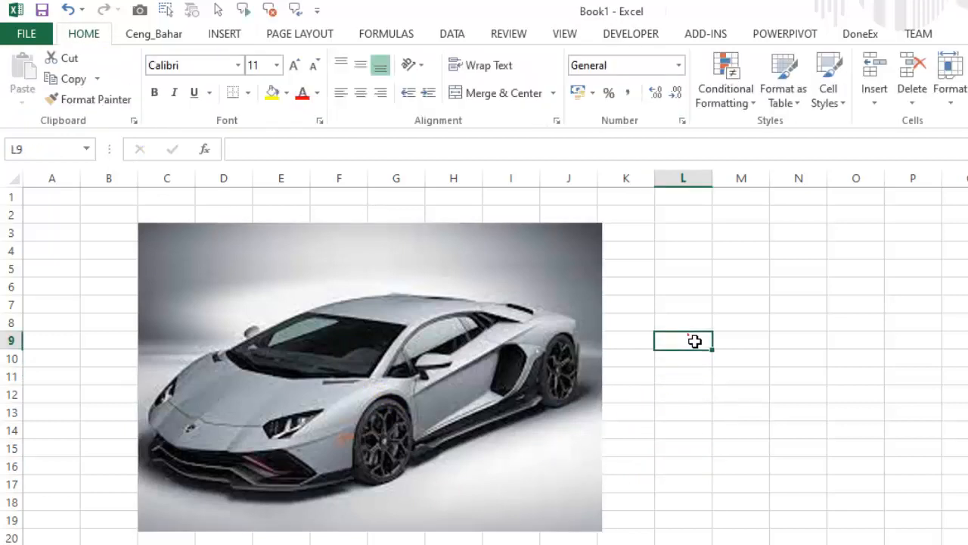
pyautogui.click(688, 271)
pyautogui.click(674, 217)
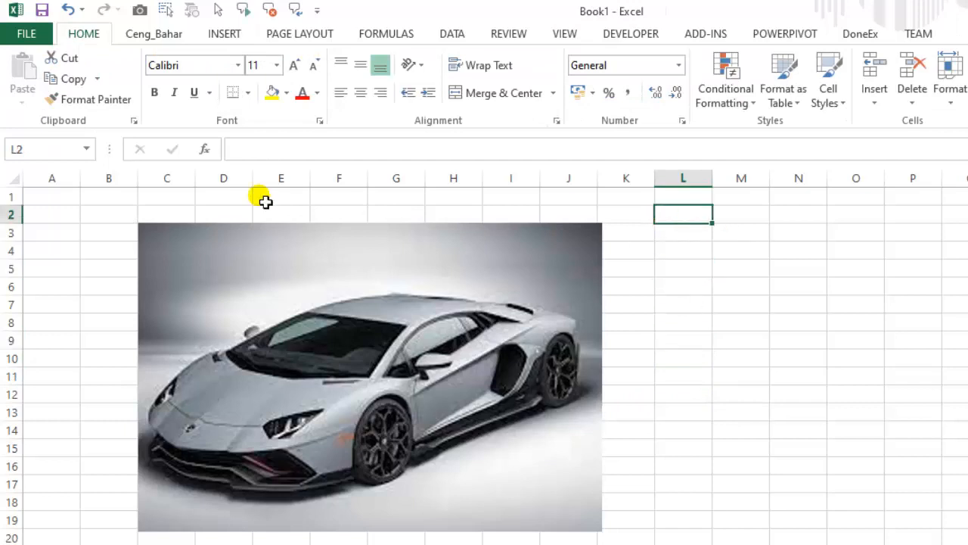
pyautogui.click(117, 222)
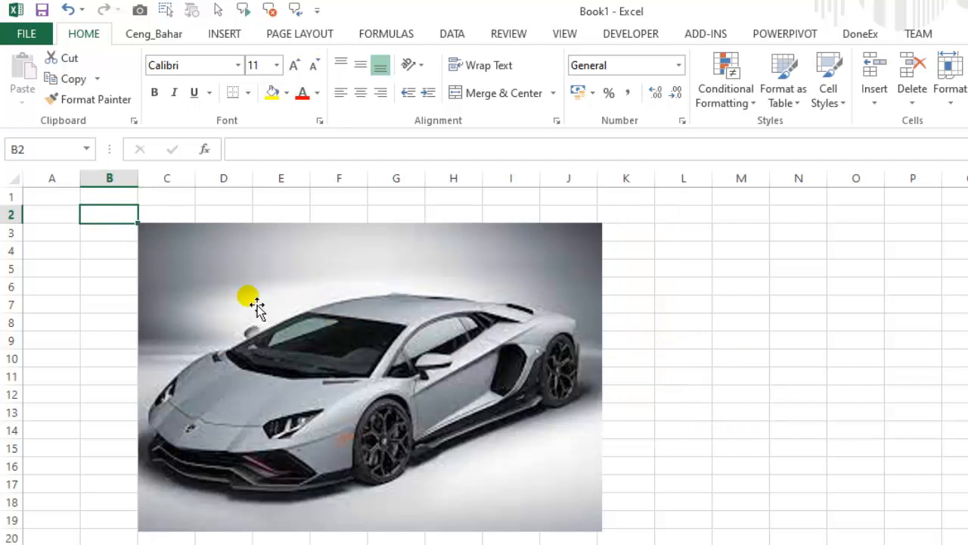
pyautogui.click(683, 360)
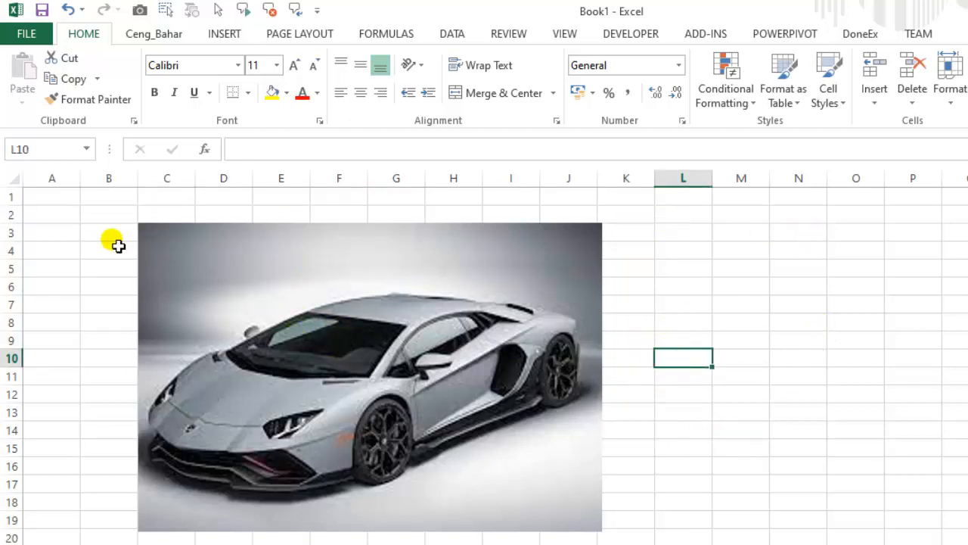
pyautogui.click(646, 274)
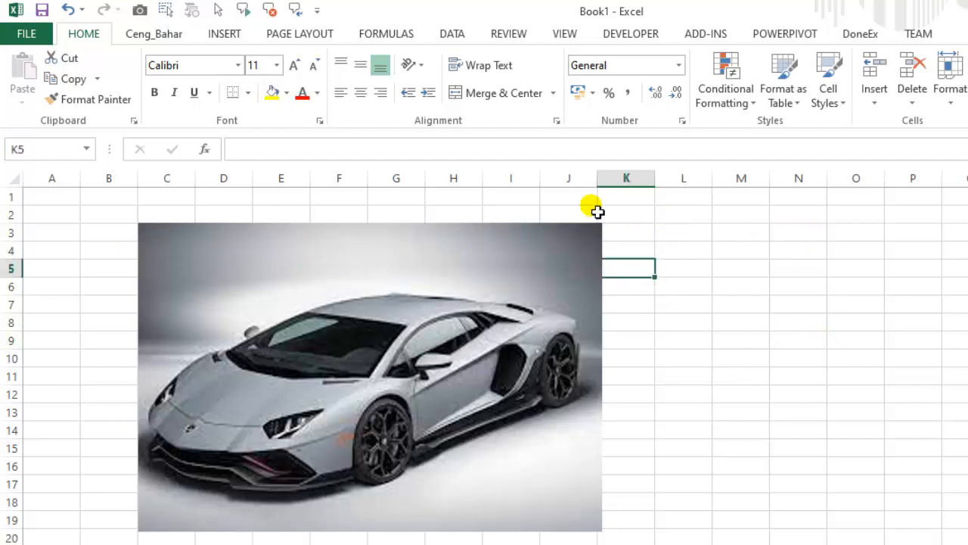
# Hide the worksheet gridlines and select cell L5 beside the car picture
pyautogui.click(566, 35)
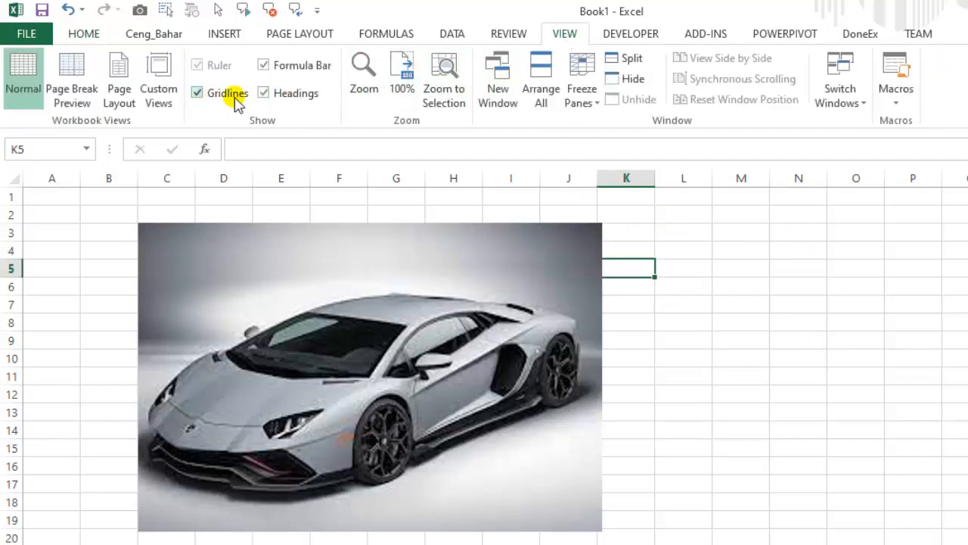
pyautogui.click(199, 94)
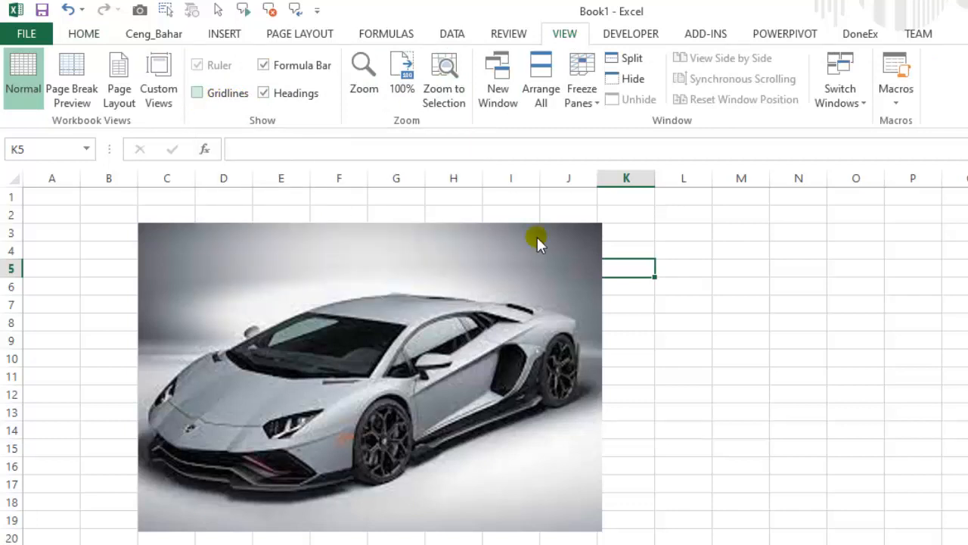
pyautogui.click(704, 272)
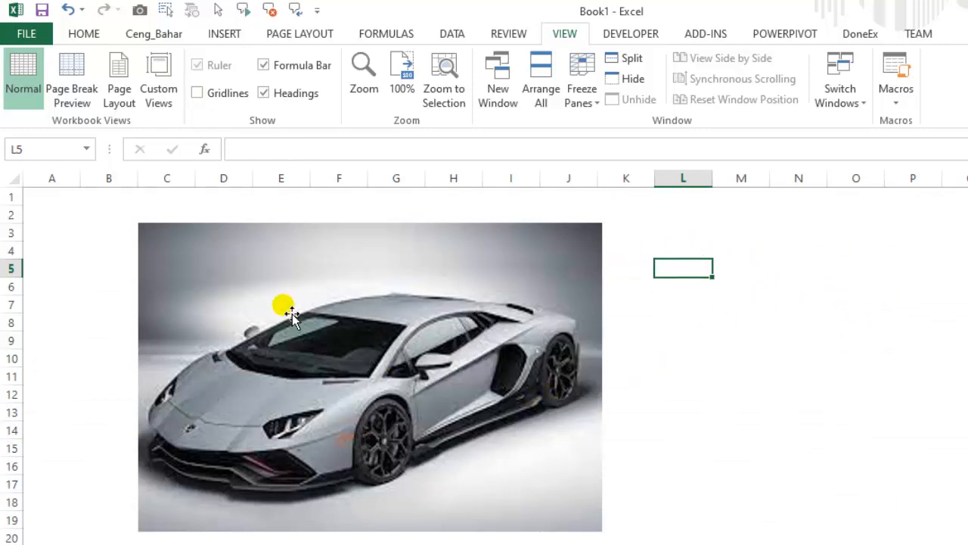
# Reposition the car picture on the sheet so that it spans columns I to P
pyautogui.click(255, 300)
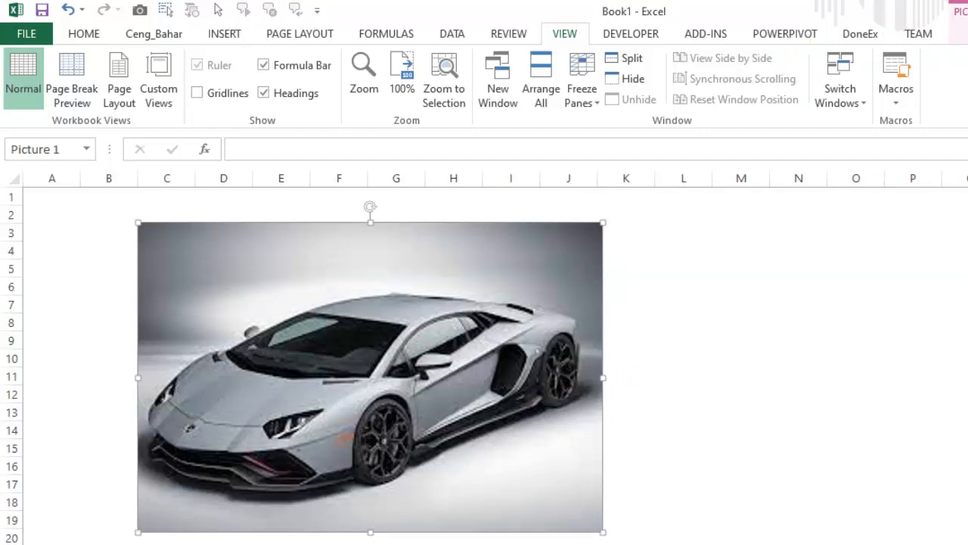
pyautogui.click(966, 34)
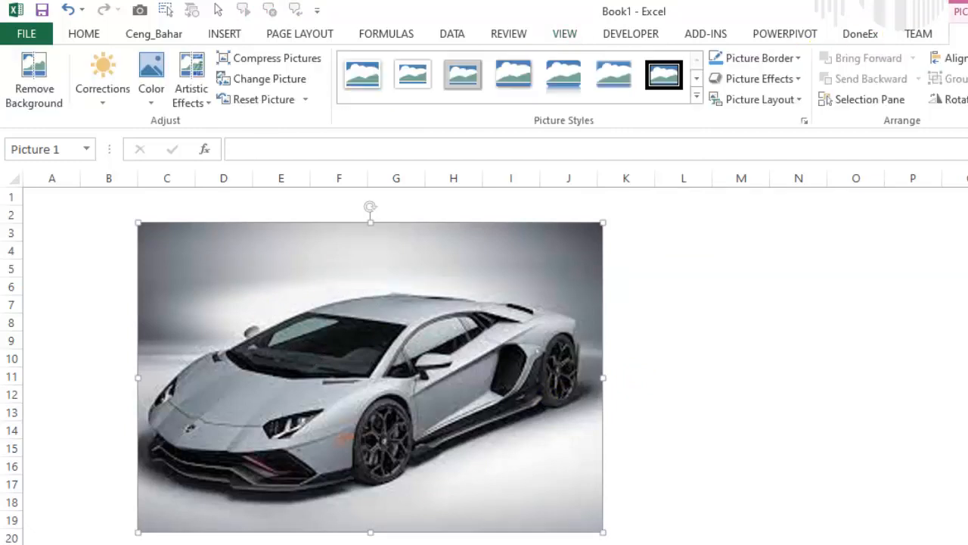
pyautogui.click(98, 102)
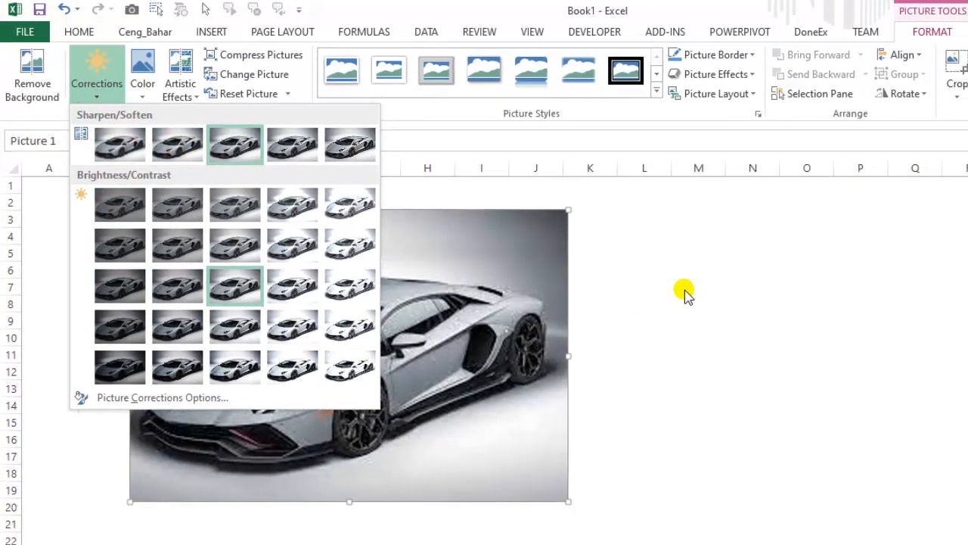
pyautogui.click(683, 293)
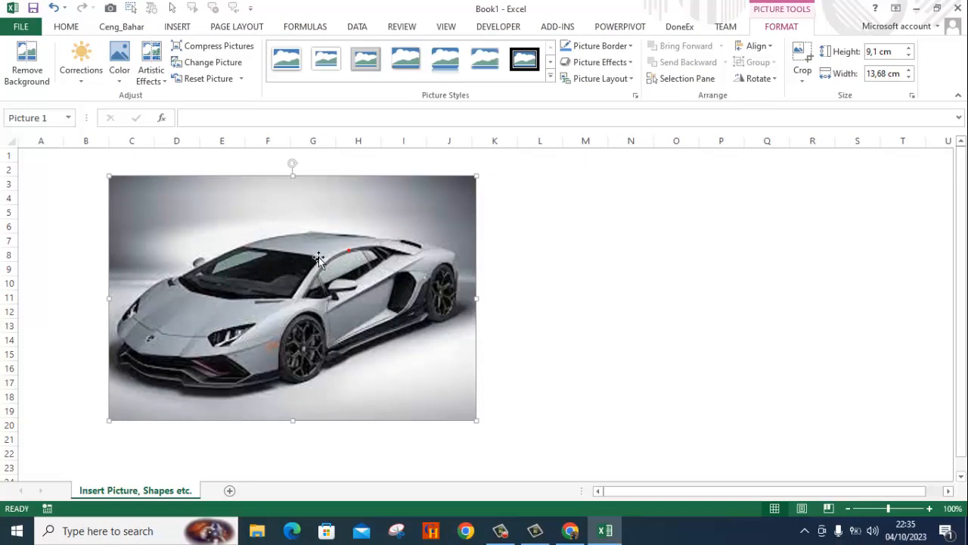
pyautogui.moveTo(377, 304); pyautogui.dragTo(527, 313)
pyautogui.moveTo(442, 262); pyautogui.dragTo(559, 257)
# Try the strongest and the milder soften preset on the car picture, ending on the neutral sharpness preset
pyautogui.click(84, 77)
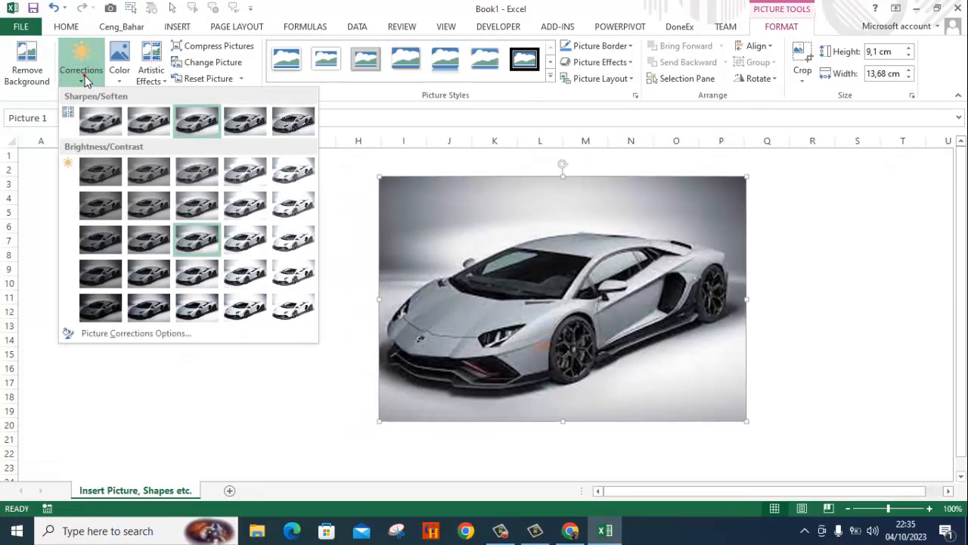
pyautogui.click(98, 131)
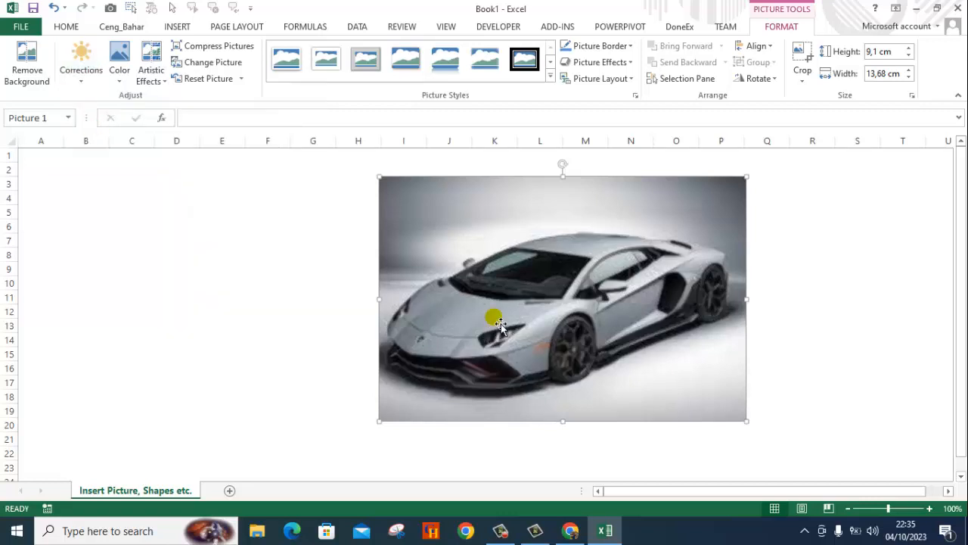
pyautogui.click(80, 77)
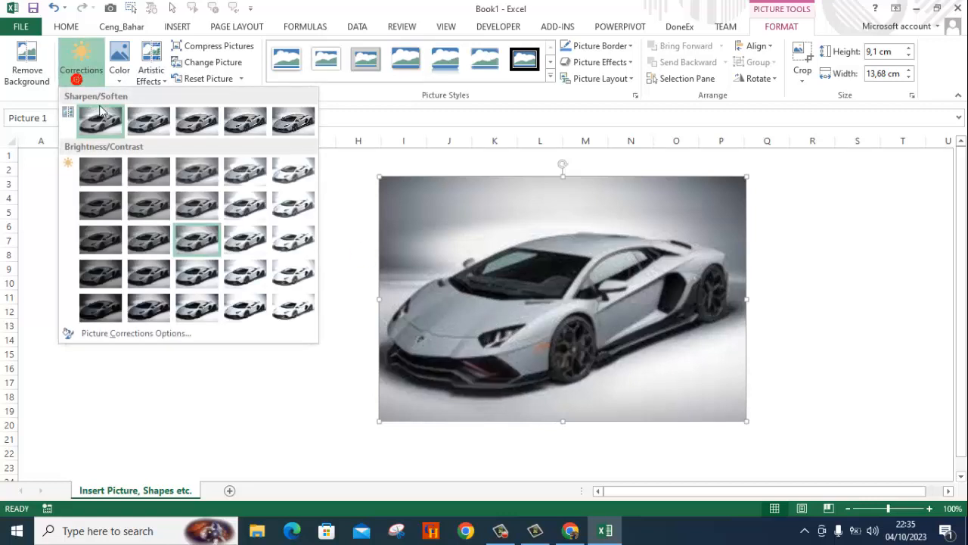
pyautogui.click(148, 127)
pyautogui.click(81, 68)
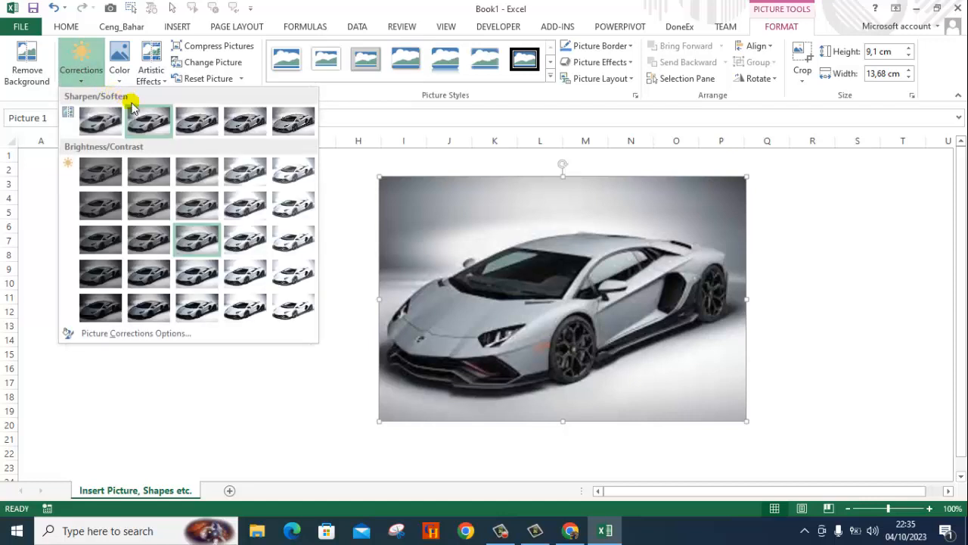
pyautogui.click(199, 130)
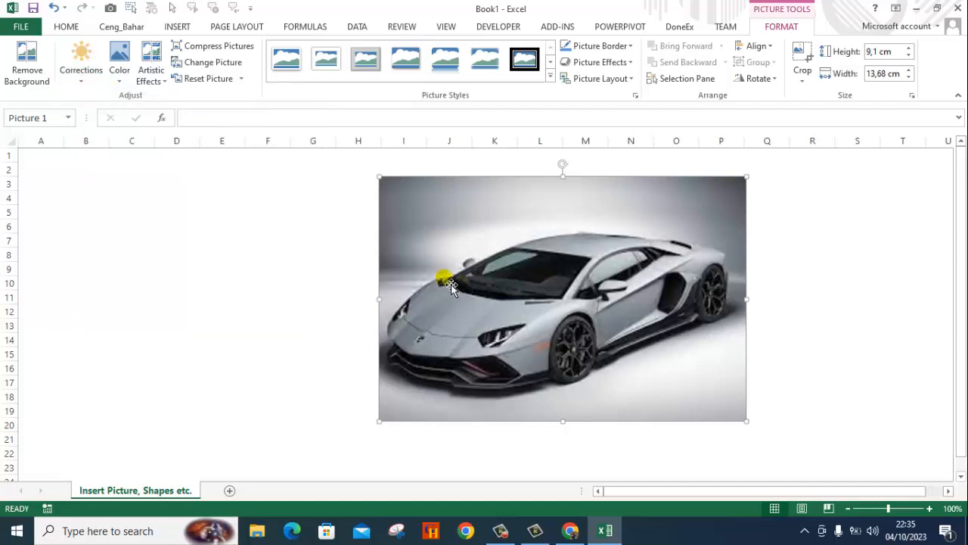
# Sharpen the car picture with the milder sharpen preset, followed by the strongest one
pyautogui.click(78, 69)
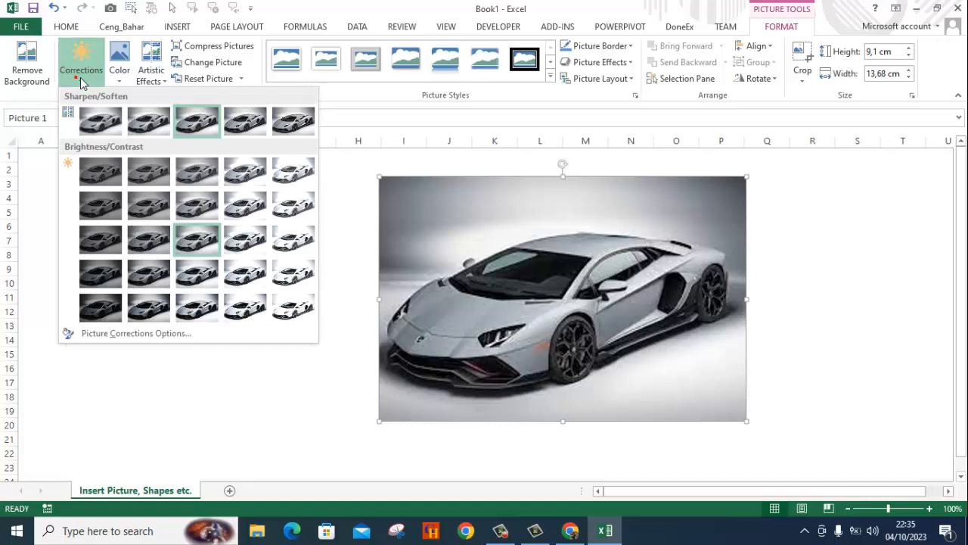
pyautogui.click(246, 123)
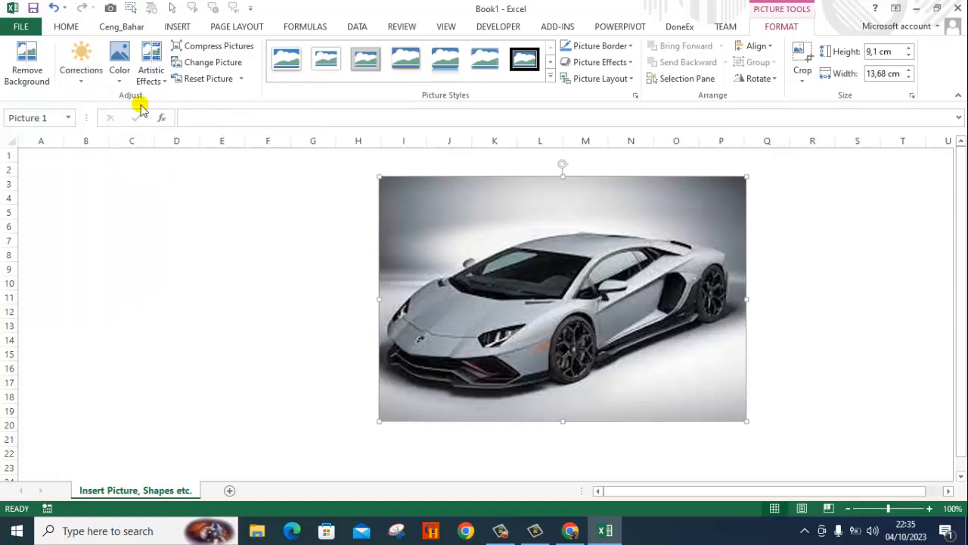
pyautogui.click(71, 76)
pyautogui.click(293, 129)
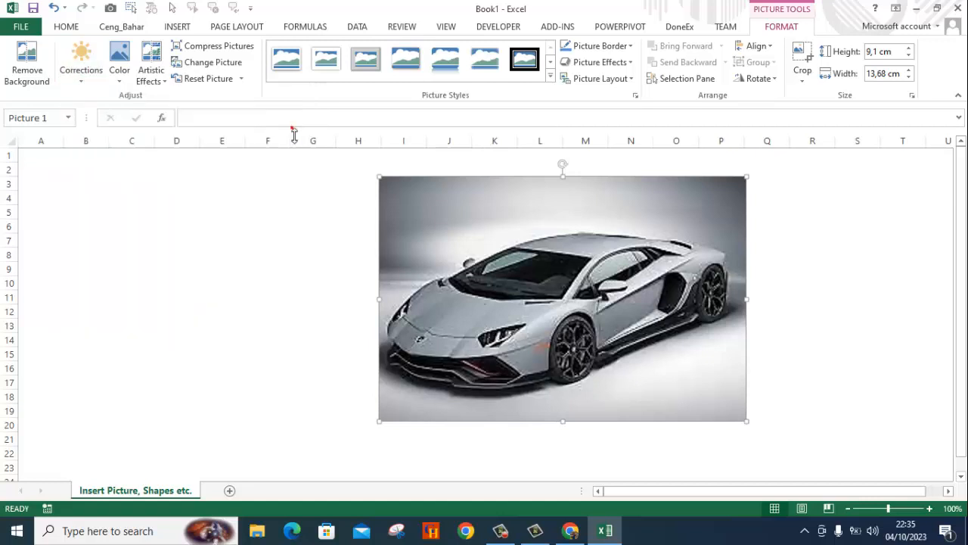
# Apply the darkest brightness preset at neutral contrast to the car picture, followed by the brightest preset one contrast level higher
pyautogui.click(82, 74)
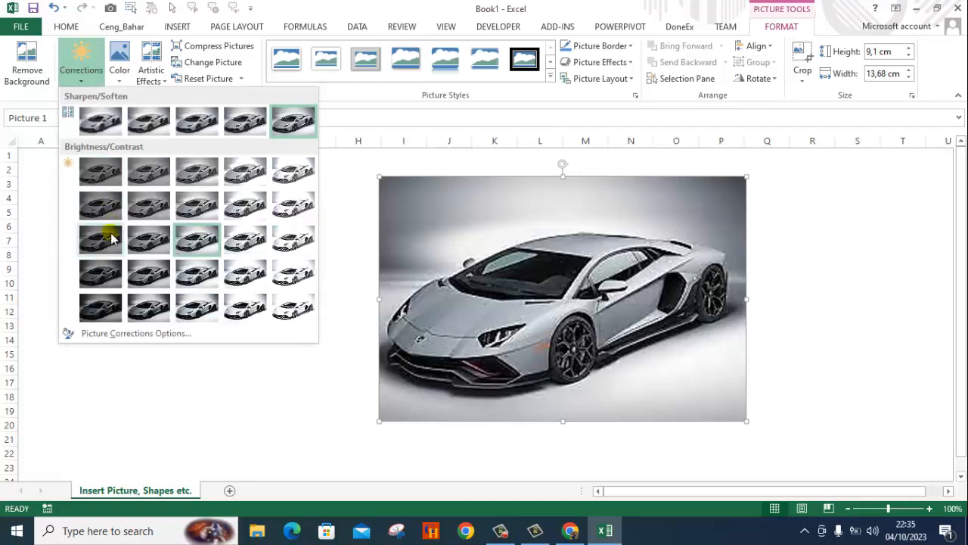
pyautogui.click(101, 239)
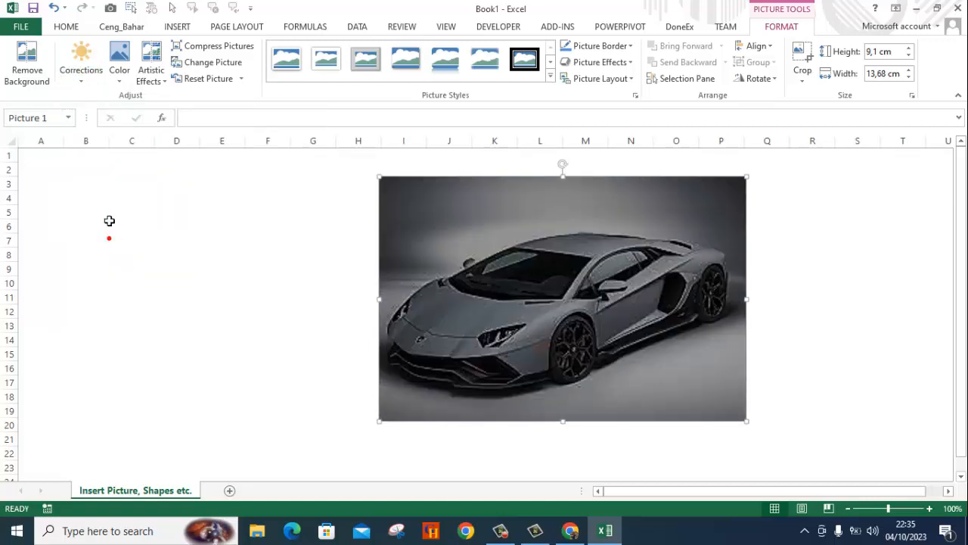
pyautogui.click(80, 70)
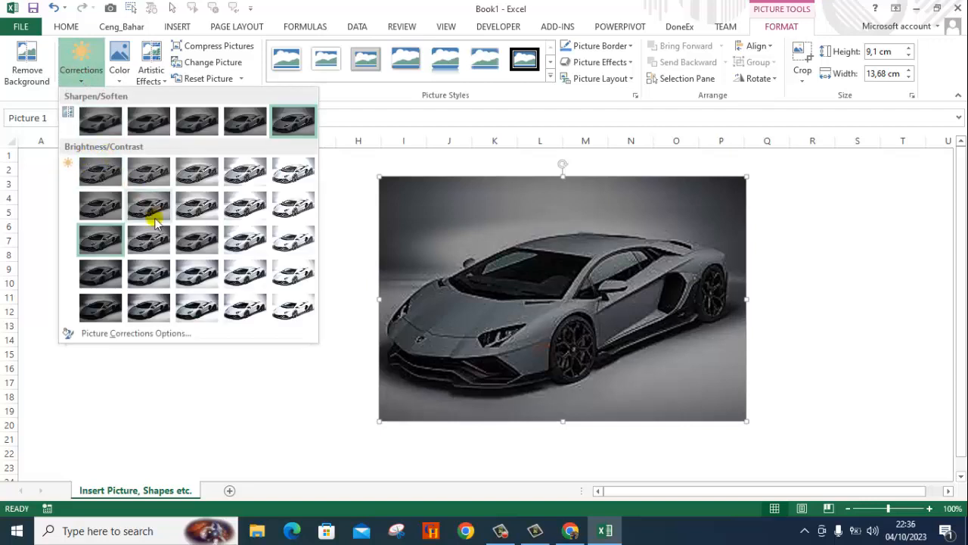
pyautogui.click(286, 279)
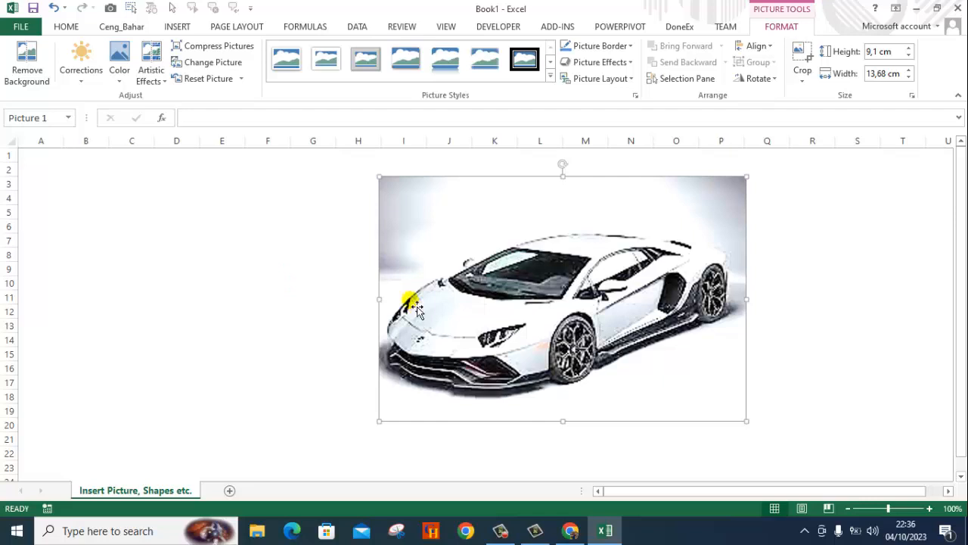
pyautogui.click(275, 269)
pyautogui.click(446, 331)
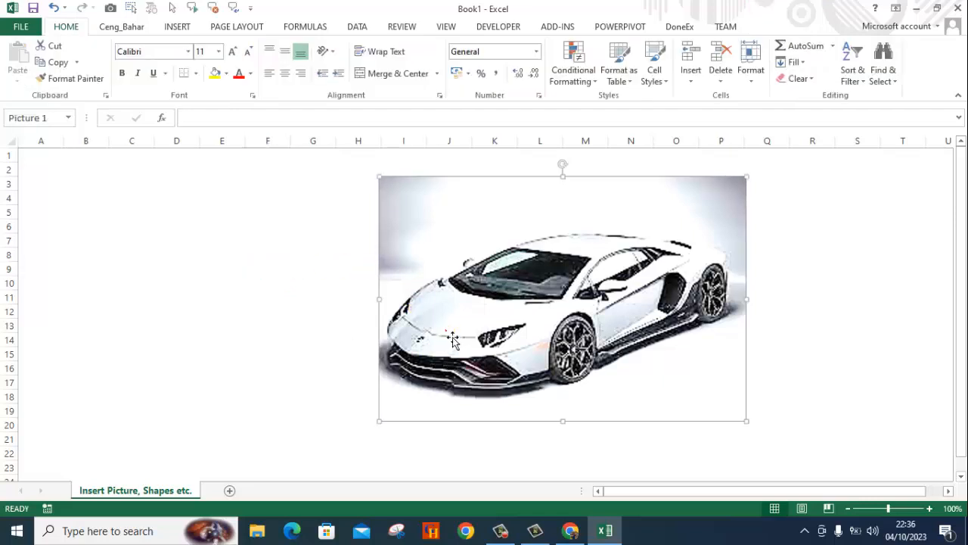
# Undo the brightness, contrast and sharpness corrections and reselect the car picture
pyautogui.hotkey('ctrl', 'z')
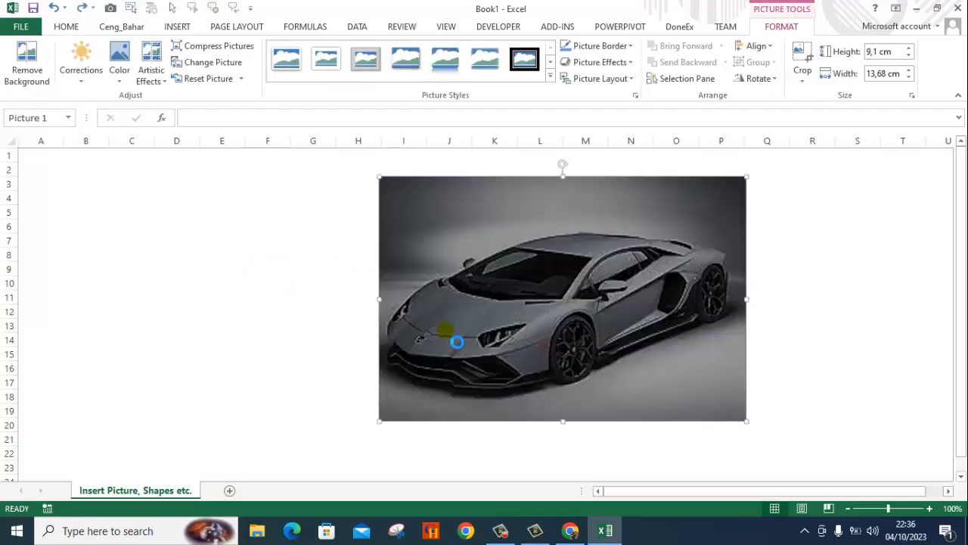
pyautogui.hotkey('ctrl', 'z')
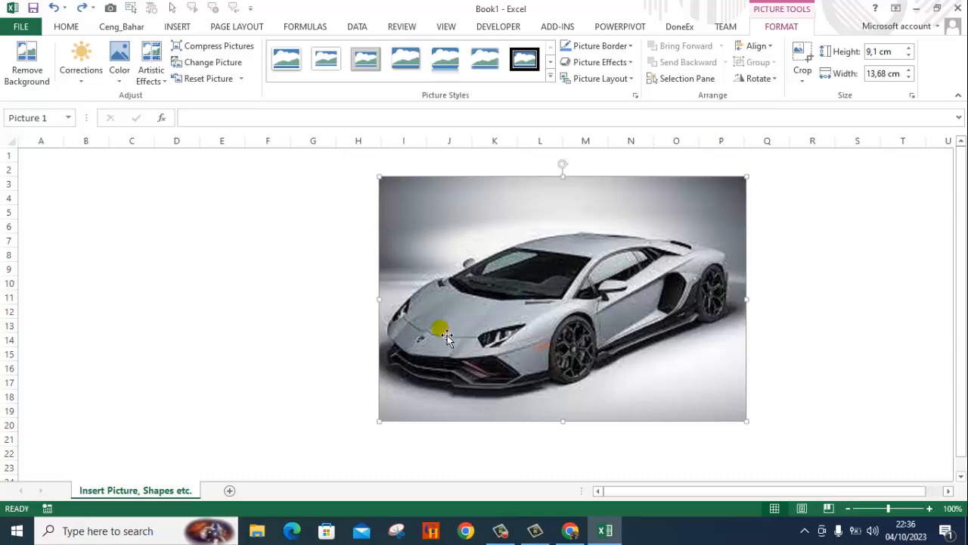
pyautogui.click(253, 253)
pyautogui.click(413, 278)
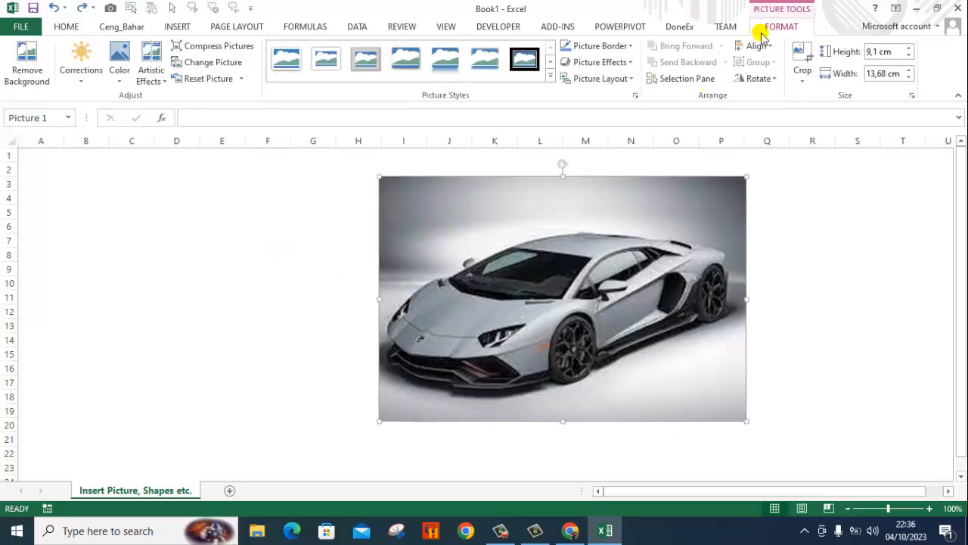
# Recolor the car picture with the highest color saturation preset and replace it with the fully desaturated one
pyautogui.click(121, 79)
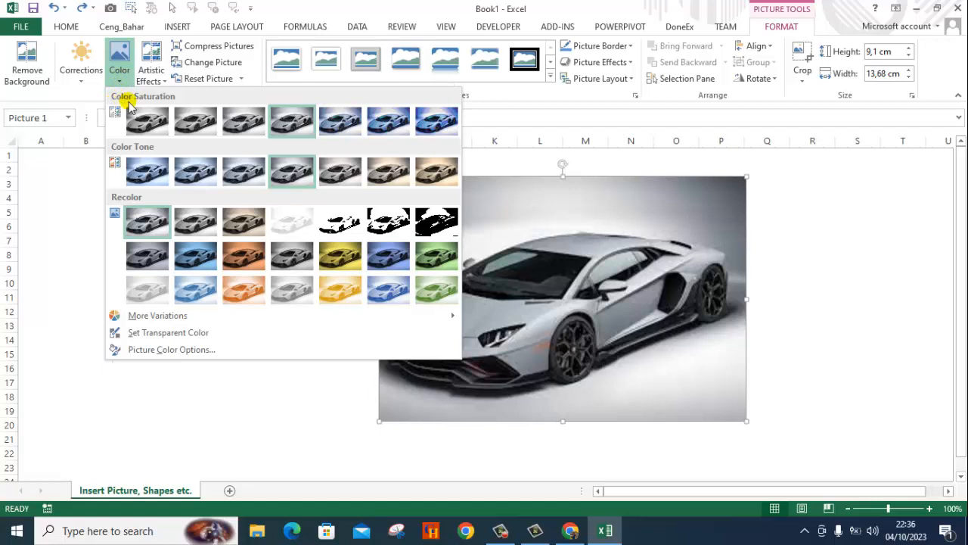
pyautogui.click(434, 130)
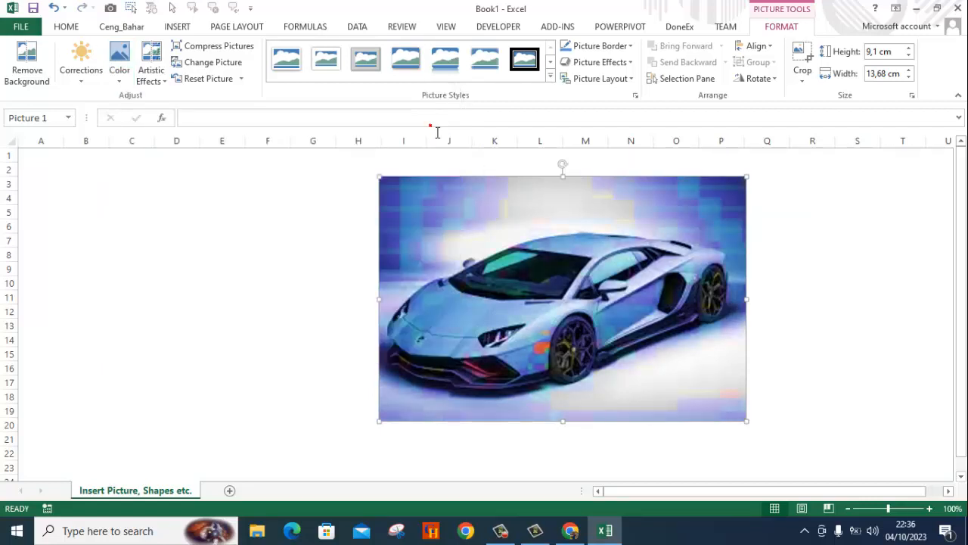
pyautogui.click(122, 79)
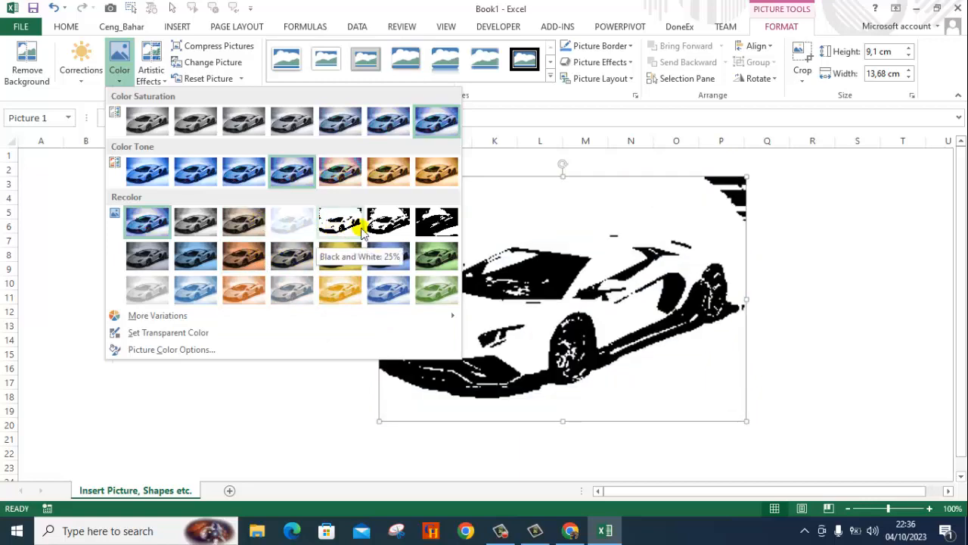
pyautogui.click(152, 133)
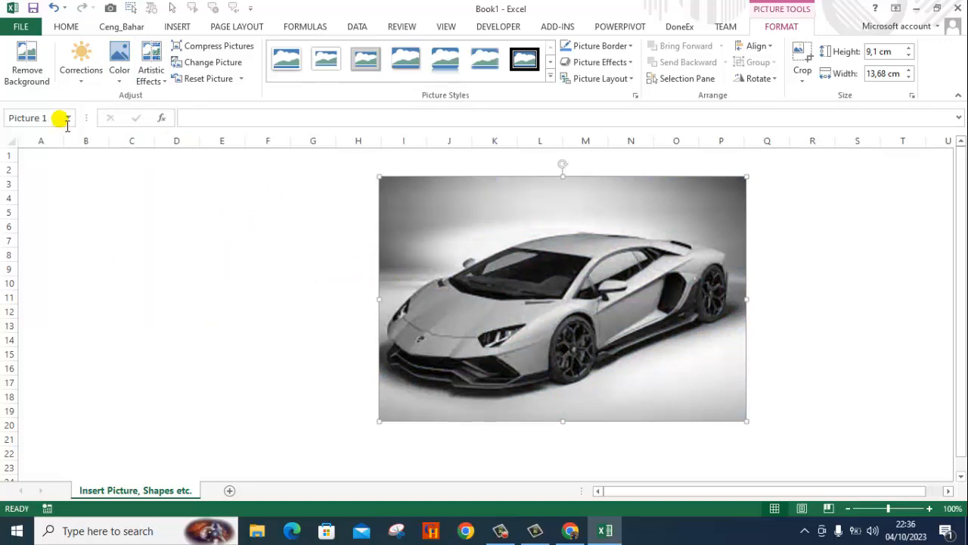
# Review the artistic effects and the picture compression options for the car picture without applying any
pyautogui.click(149, 82)
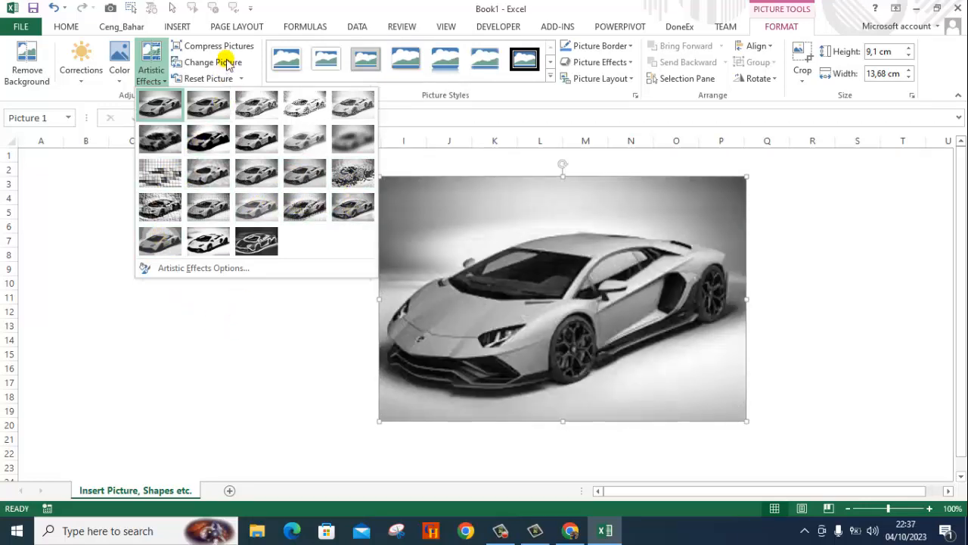
pyautogui.click(415, 421)
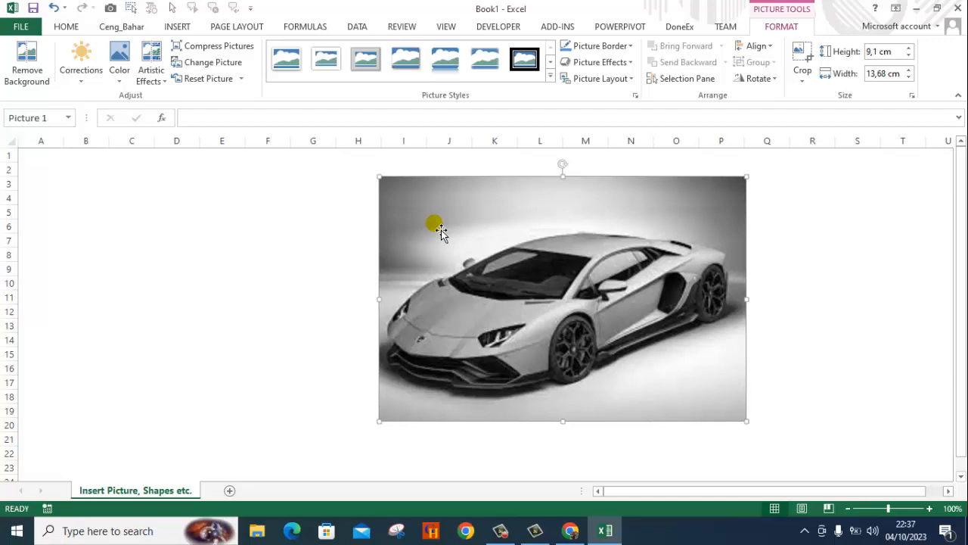
pyautogui.click(217, 48)
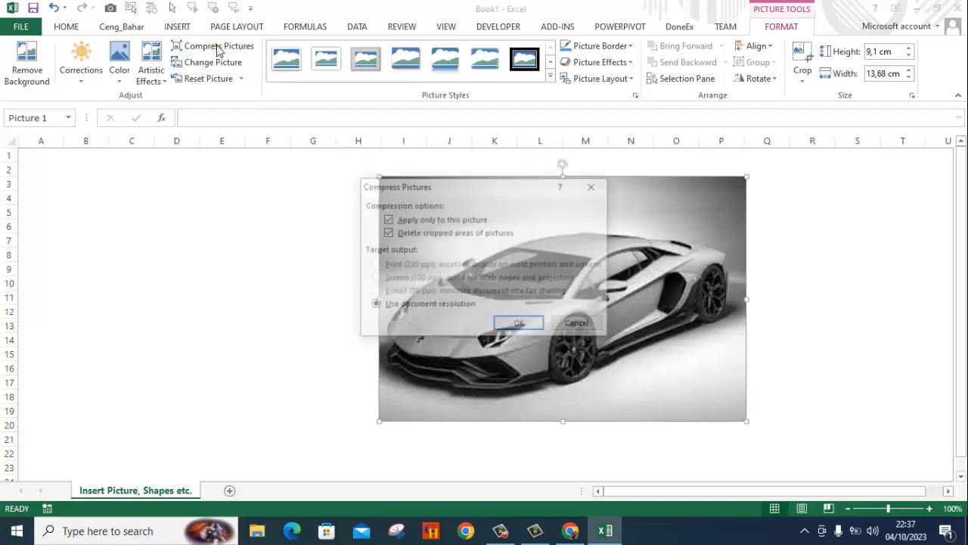
pyautogui.moveTo(482, 190); pyautogui.dragTo(239, 187)
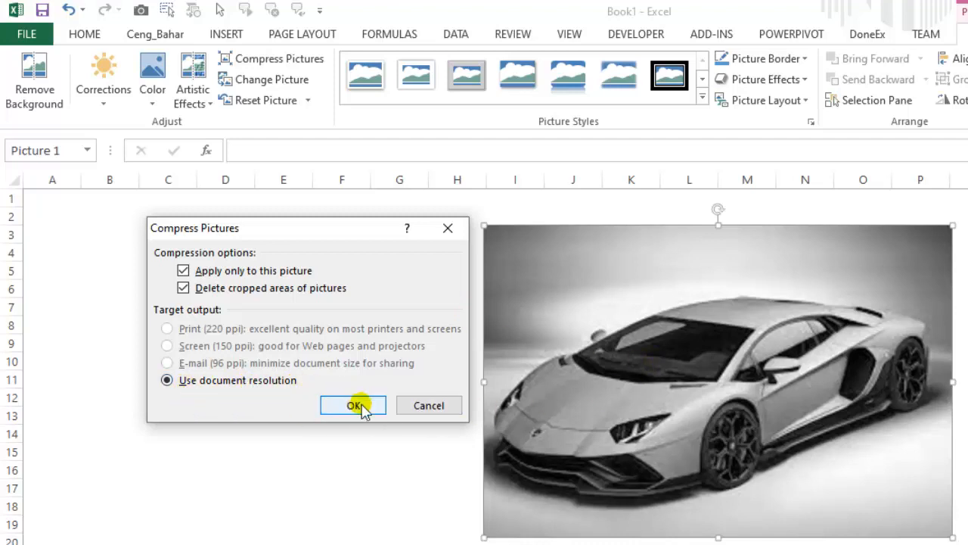
pyautogui.click(421, 405)
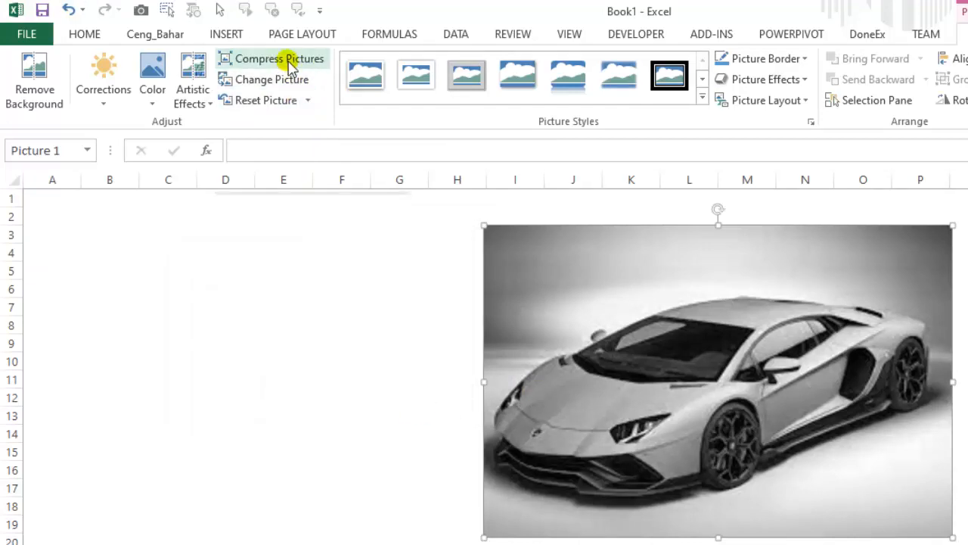
# Insert the picture kuda putih.jpeg from the Video di Youtube folder into the worksheet at cell E4
pyautogui.click(311, 259)
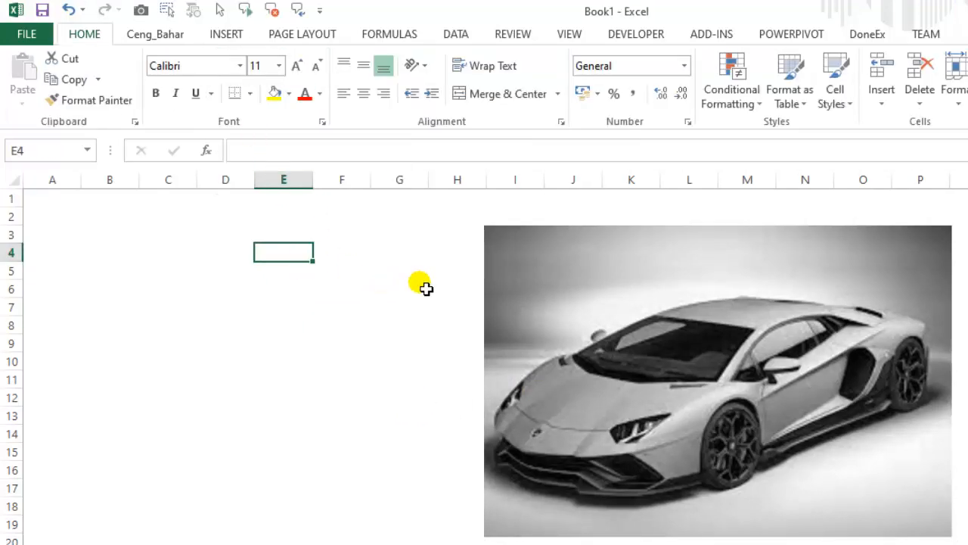
pyautogui.click(230, 37)
pyautogui.click(204, 83)
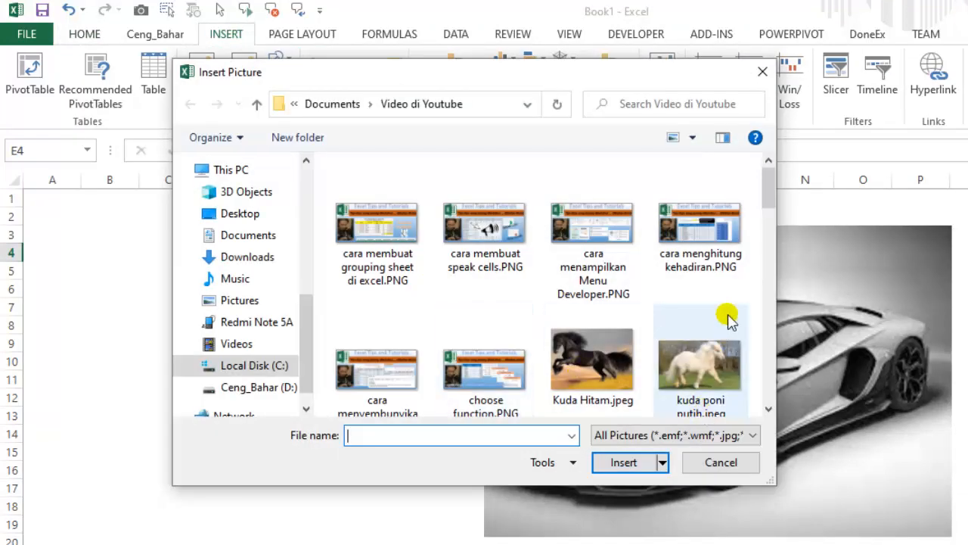
pyautogui.scroll(-3, 773, 200)
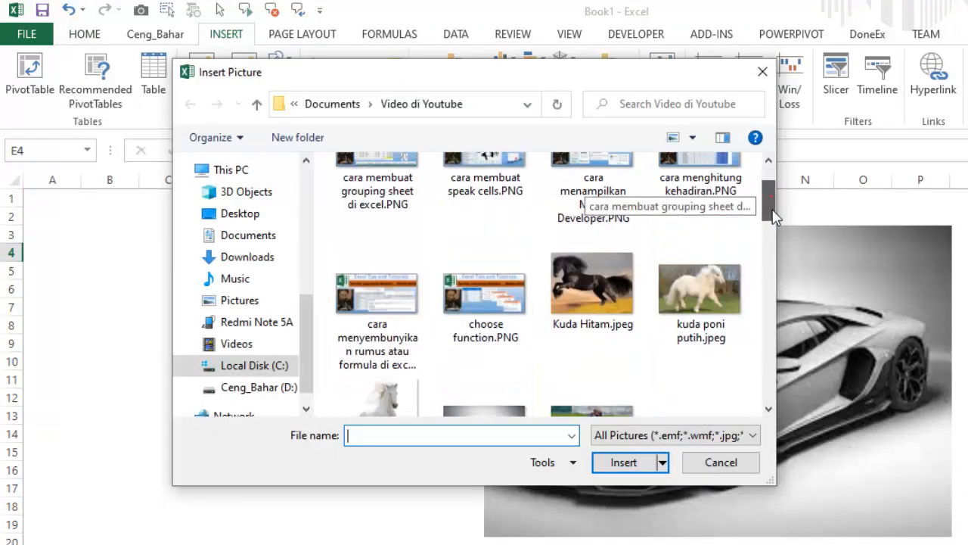
pyautogui.click(371, 354)
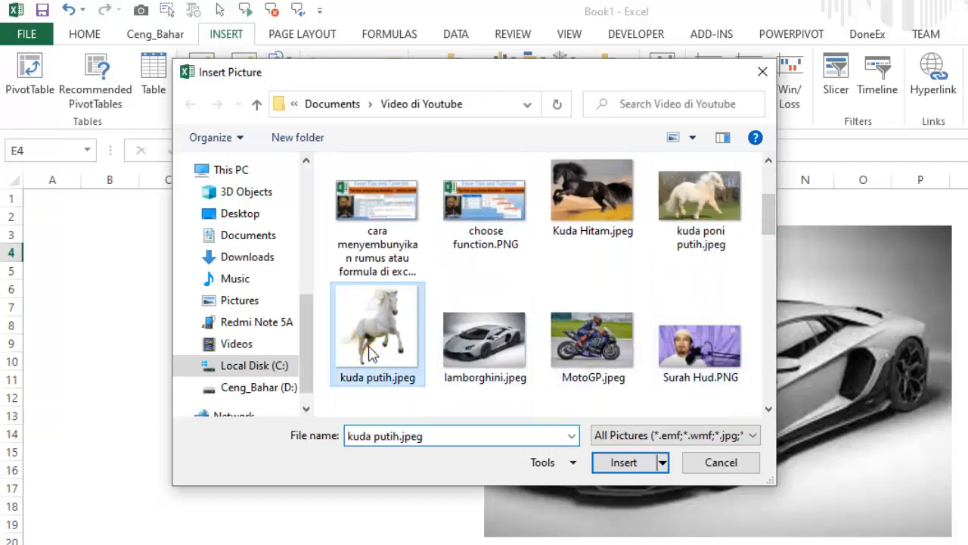
pyautogui.click(624, 462)
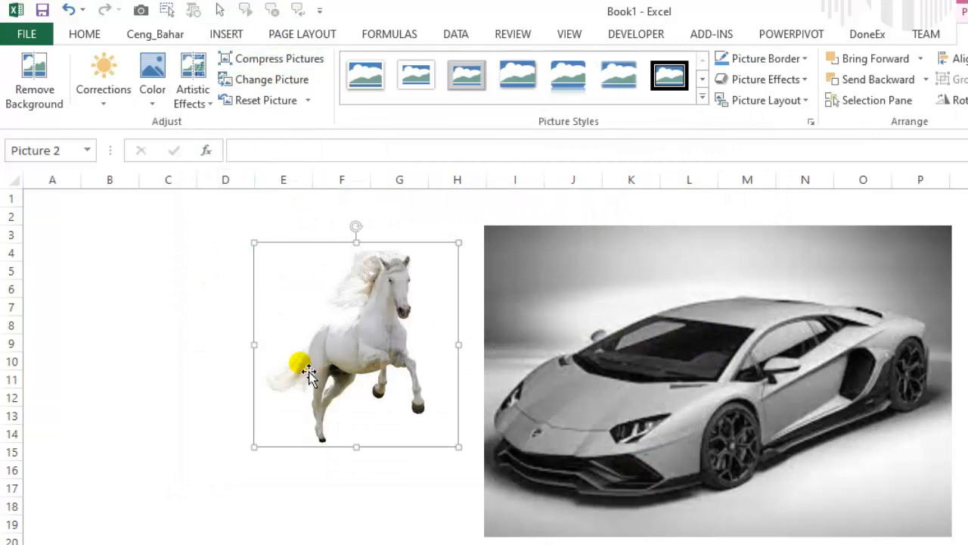
# Review the compression options for the white horse picture and leave them without applying any
pyautogui.click(271, 58)
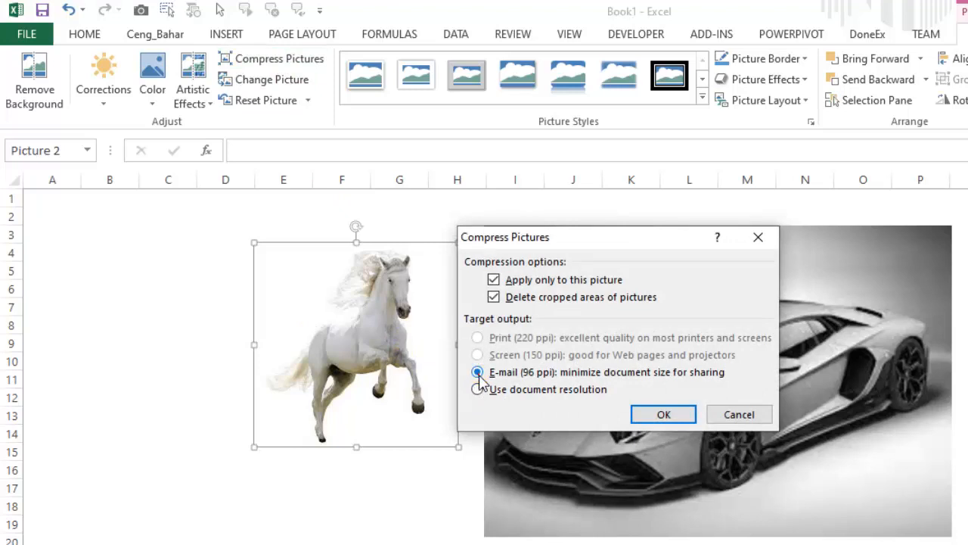
pyautogui.click(472, 355)
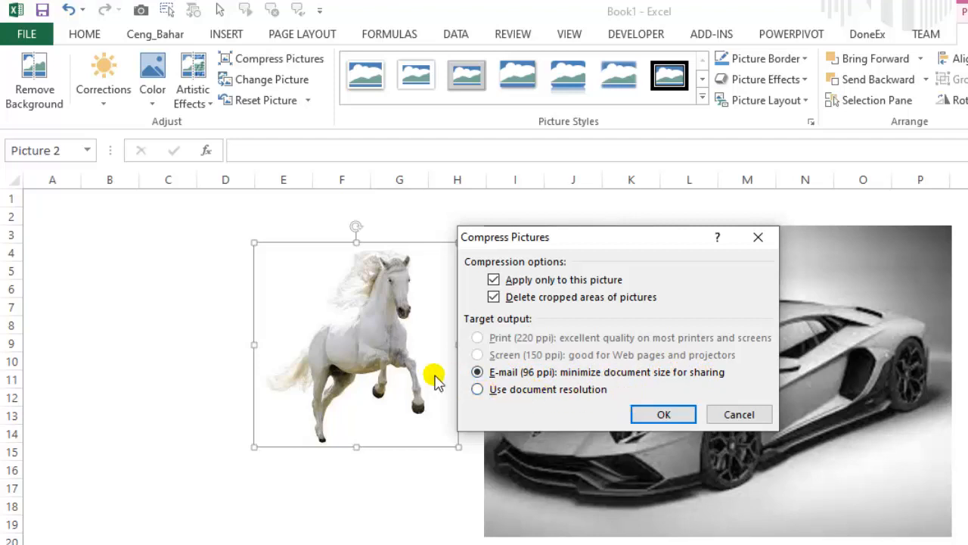
pyautogui.click(726, 419)
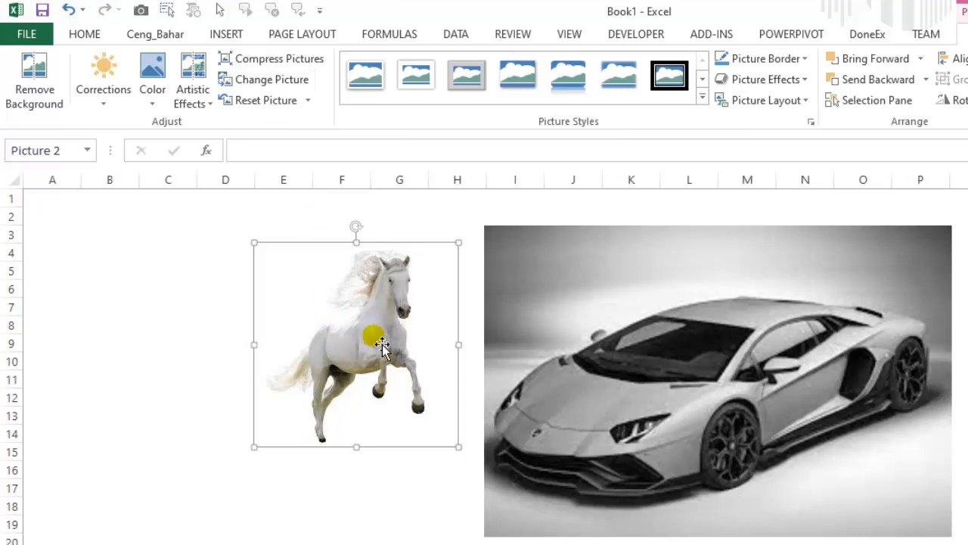
# Replace the car picture with the file MotoGP.jpeg from the Video di Youtube folder
pyautogui.click(576, 326)
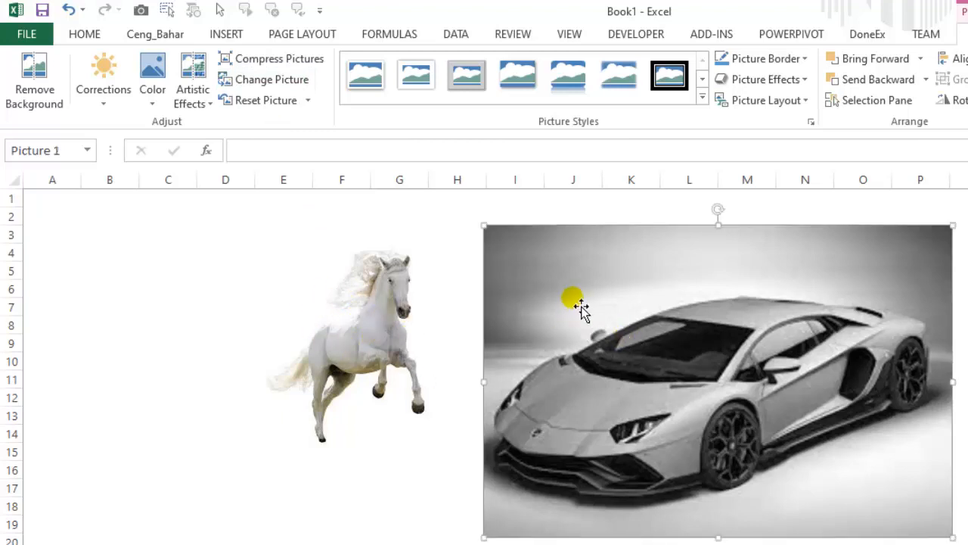
pyautogui.click(259, 82)
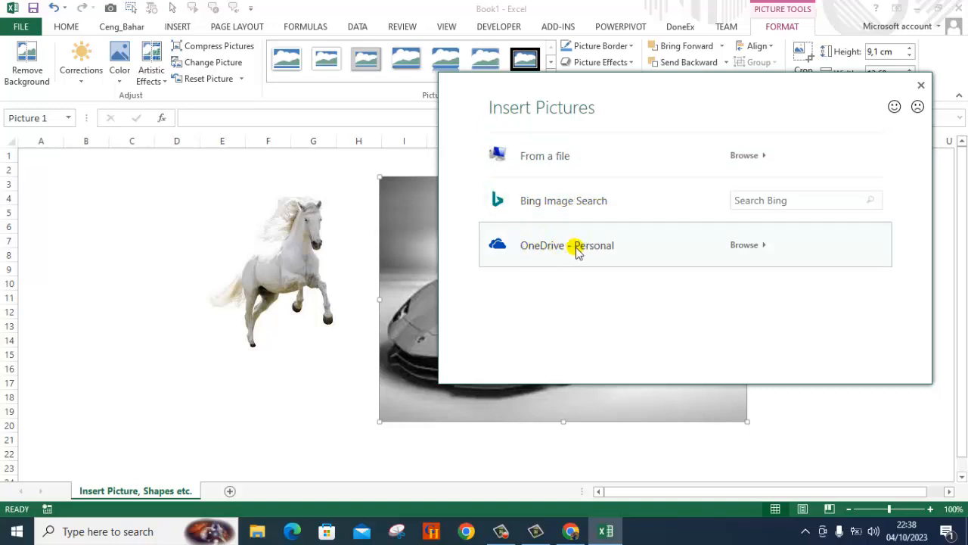
pyautogui.click(539, 161)
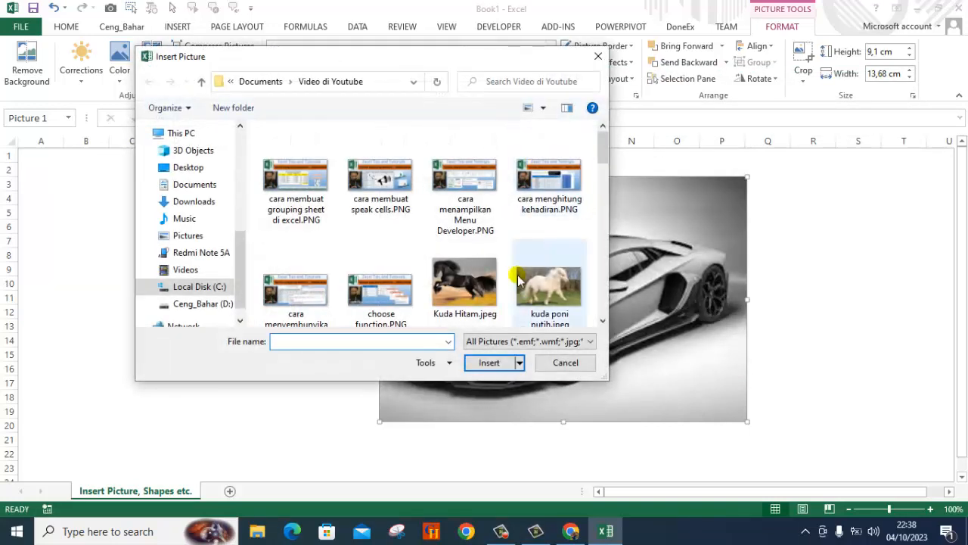
pyautogui.click(468, 284)
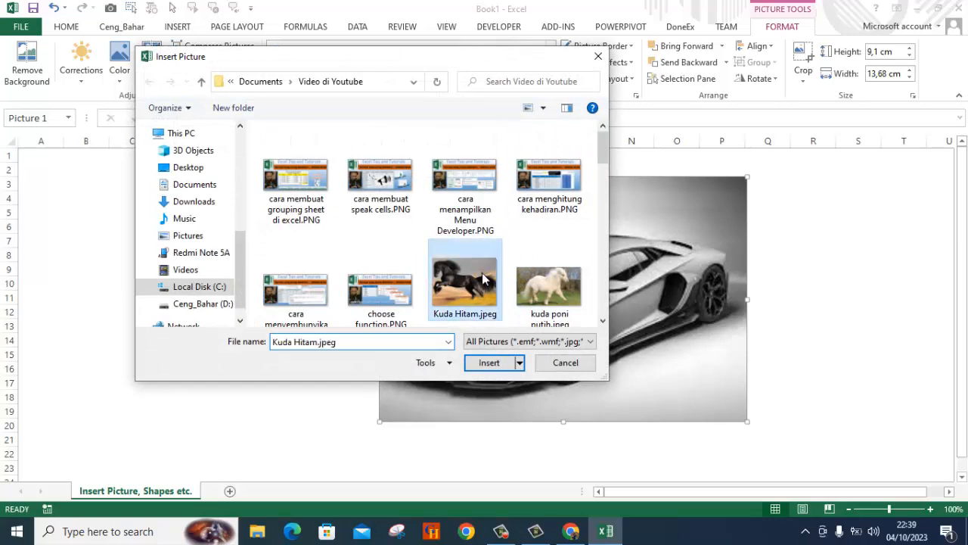
pyautogui.scroll(-5, 476, 227)
pyautogui.click(469, 197)
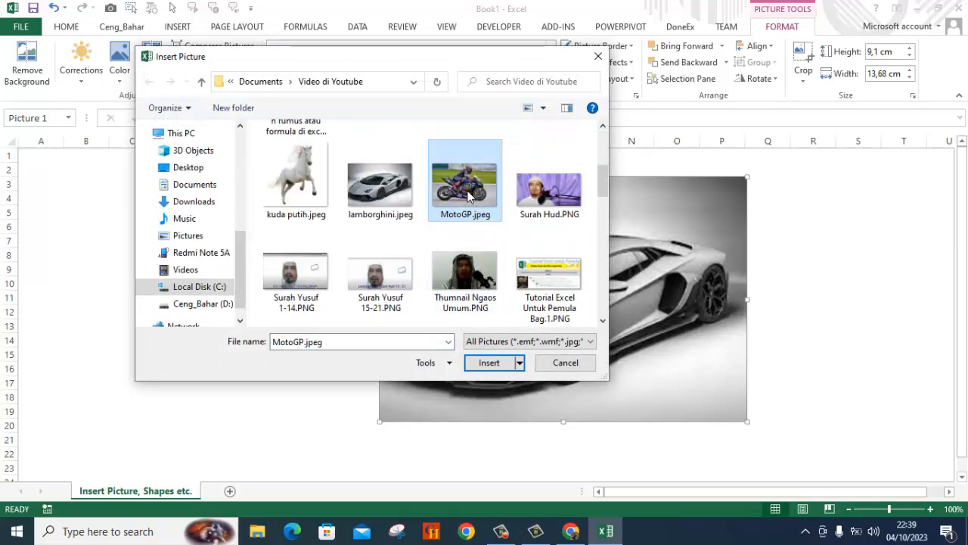
pyautogui.click(488, 363)
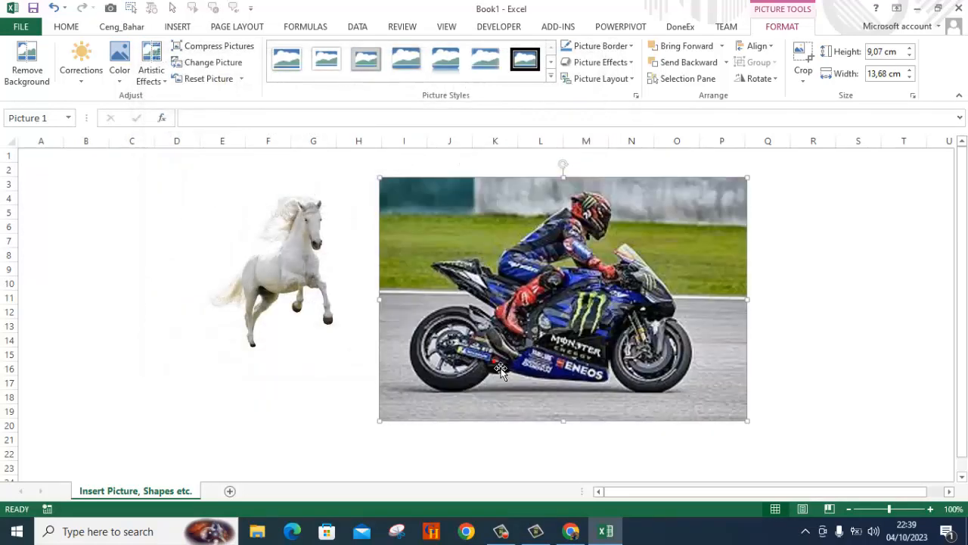
pyautogui.click(798, 327)
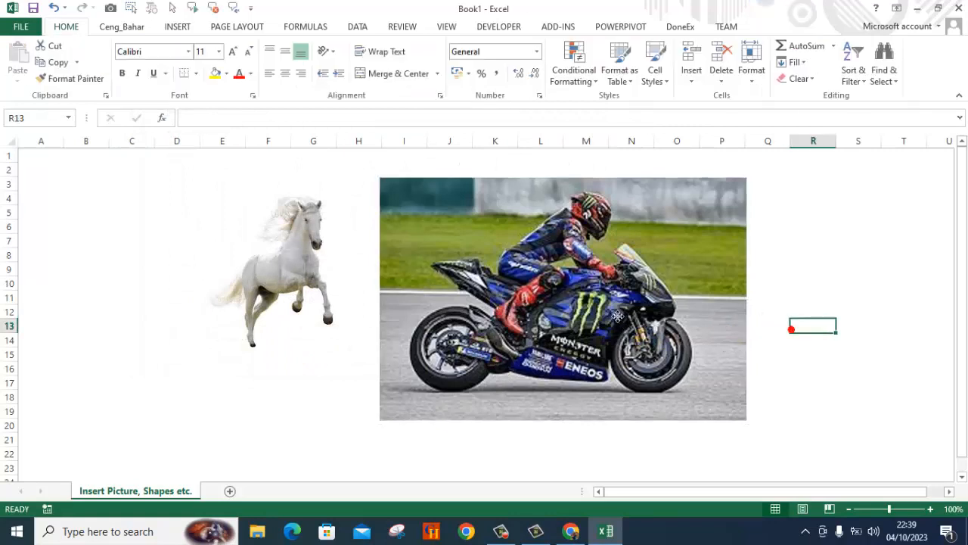
# Reset the motorcycle picture's formatting, followed by a reset of both its formatting and size
pyautogui.click(401, 317)
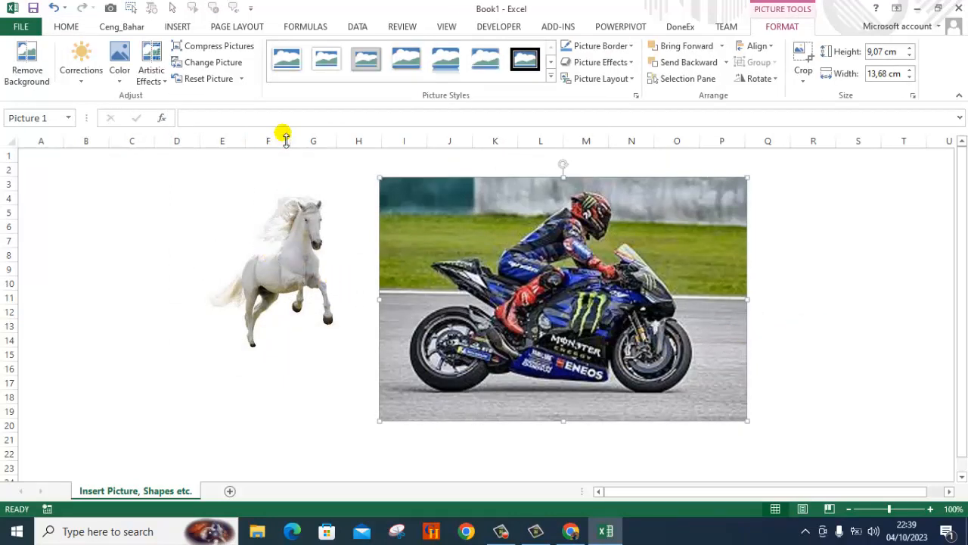
pyautogui.click(240, 79)
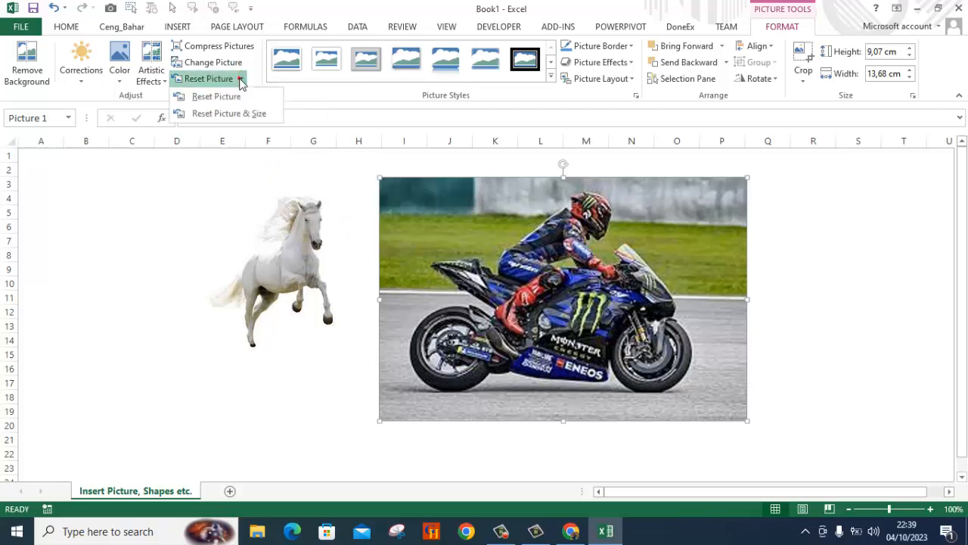
pyautogui.click(226, 99)
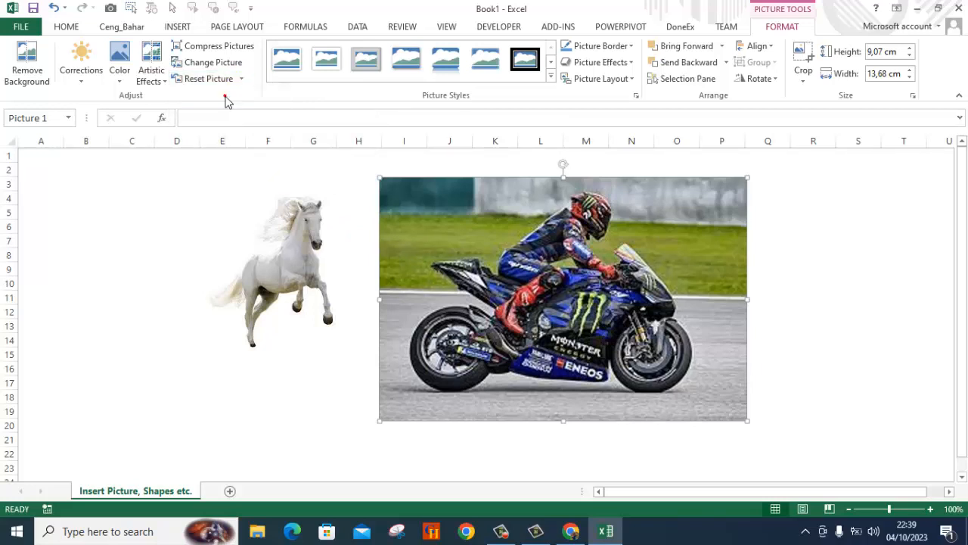
pyautogui.click(241, 78)
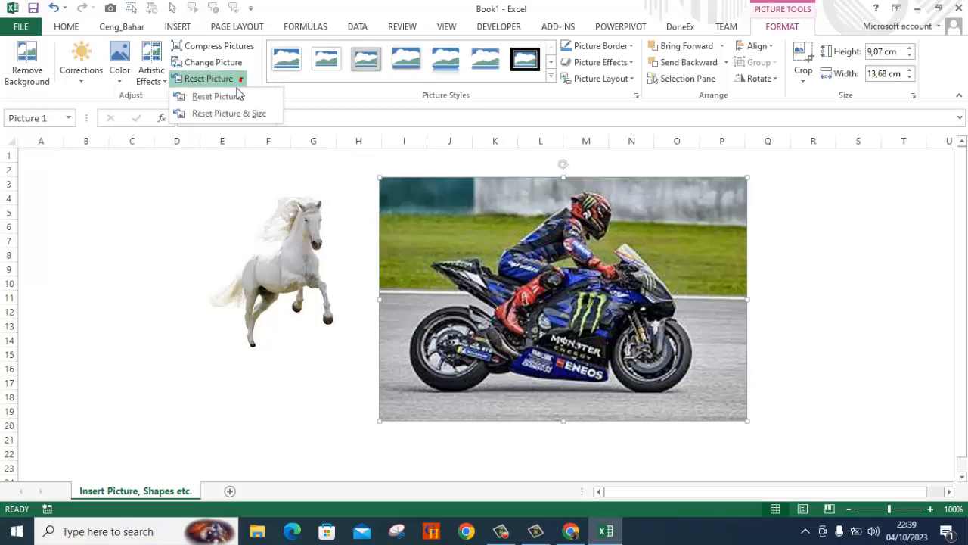
pyautogui.click(227, 114)
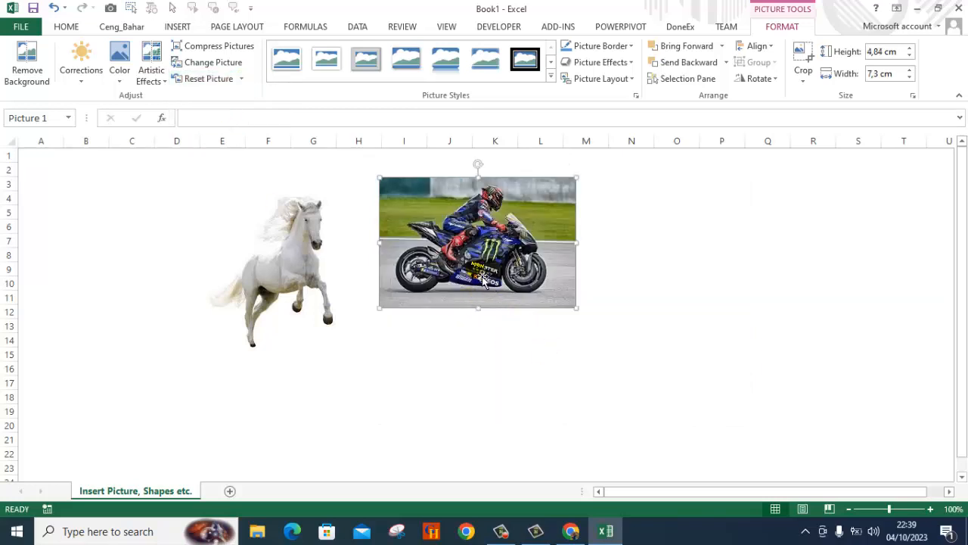
# Enlarge the motorcycle picture to about 9.56 cm high and 14.42 cm wide, and reset the picture and its size again
pyautogui.click(241, 79)
pyautogui.click(228, 112)
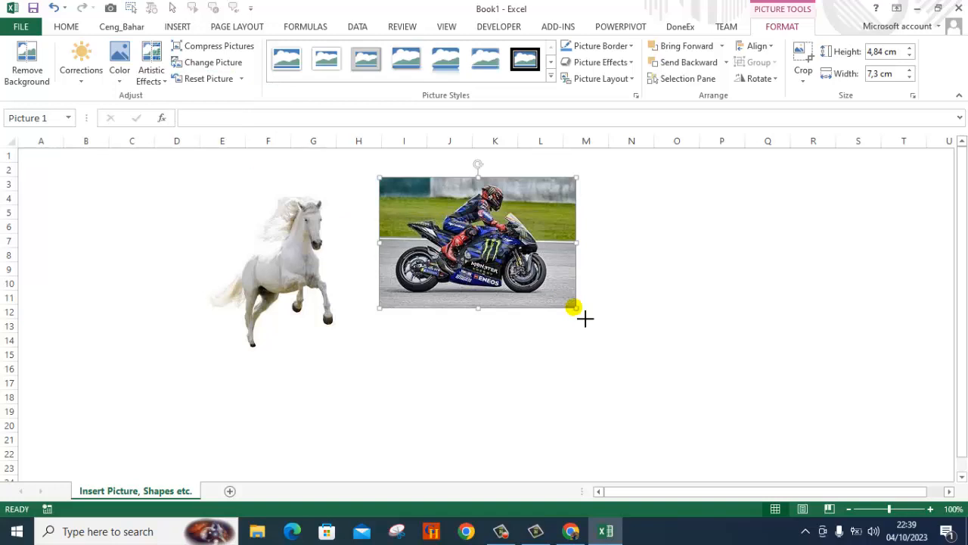
pyautogui.moveTo(576, 308); pyautogui.dragTo(765, 421)
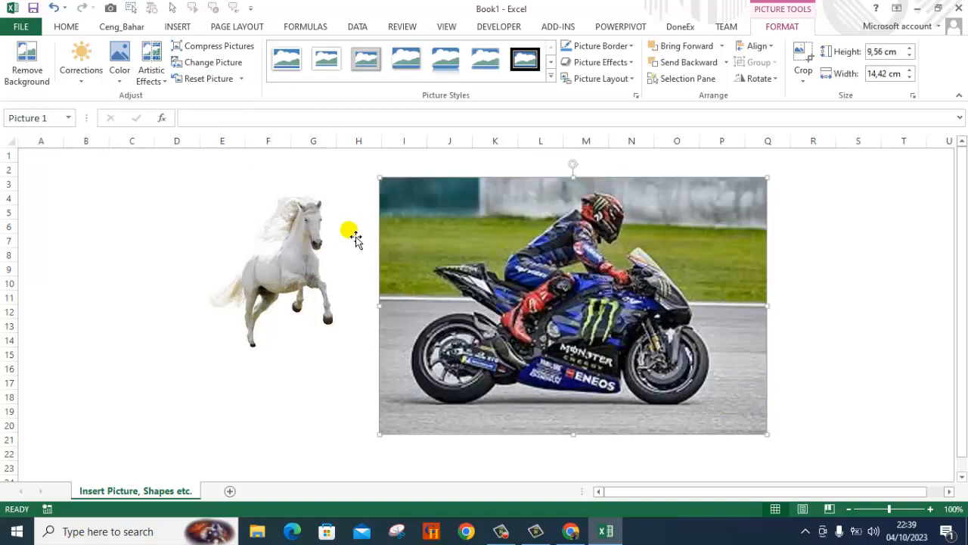
pyautogui.click(242, 79)
pyautogui.click(250, 113)
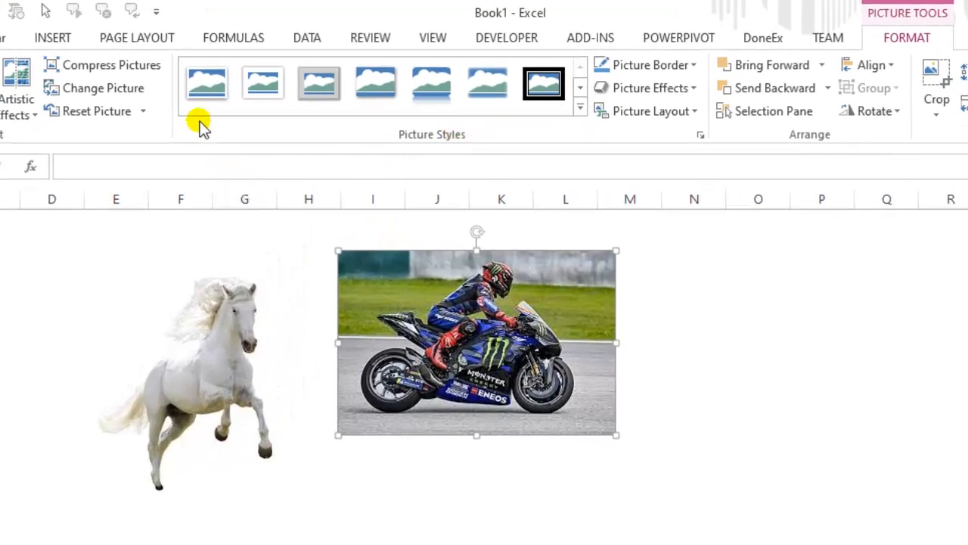
pyautogui.click(370, 533)
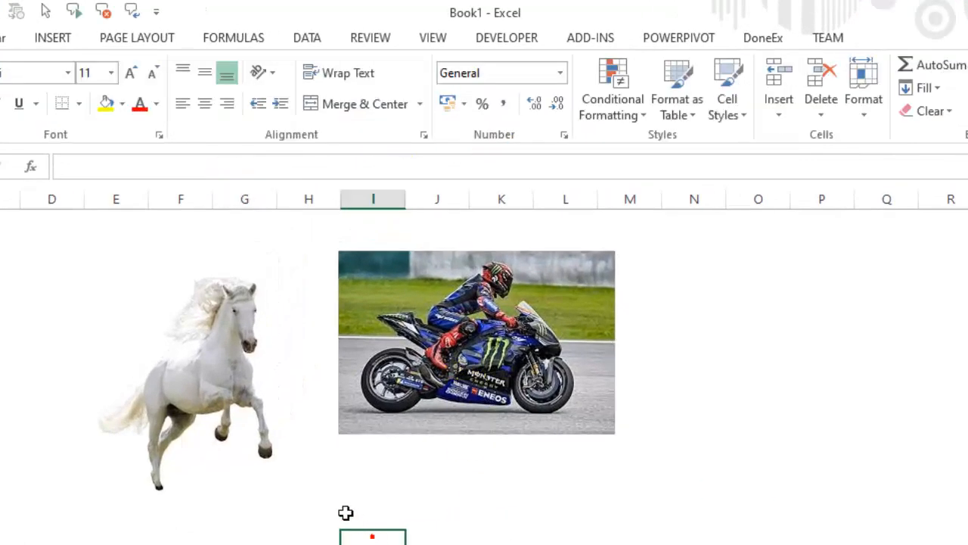
# Apply the beveled white matte picture style to the horse picture and replace it with the gray metal frame style
pyautogui.click(232, 401)
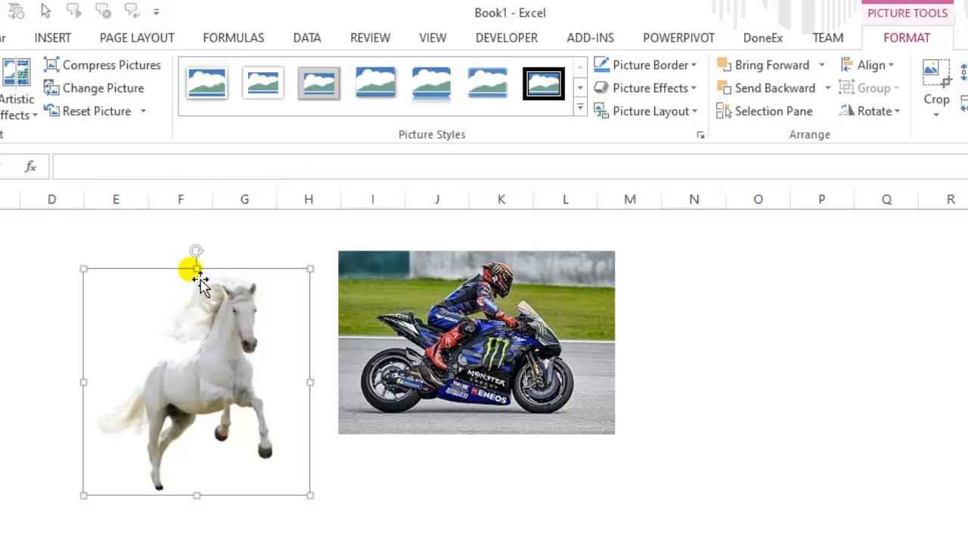
pyautogui.click(266, 85)
pyautogui.click(388, 539)
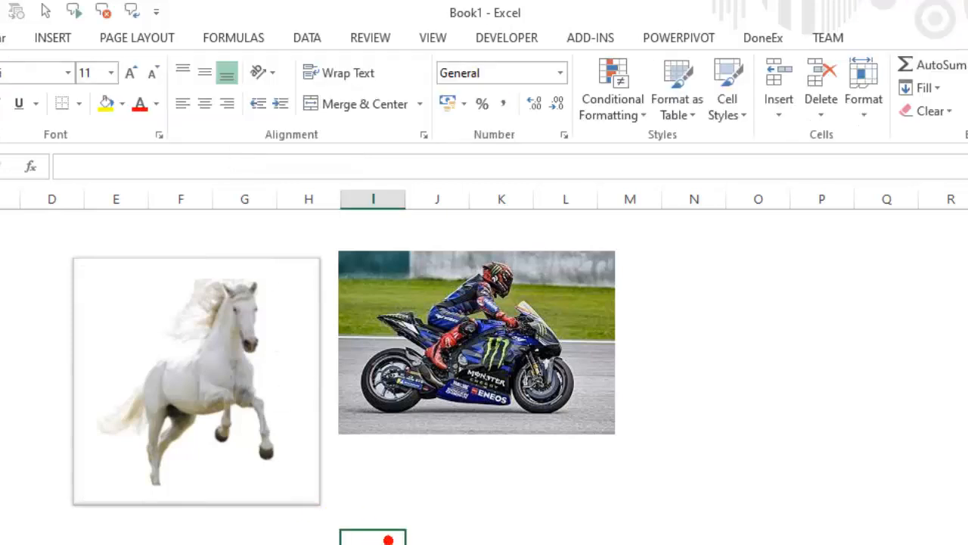
pyautogui.click(286, 420)
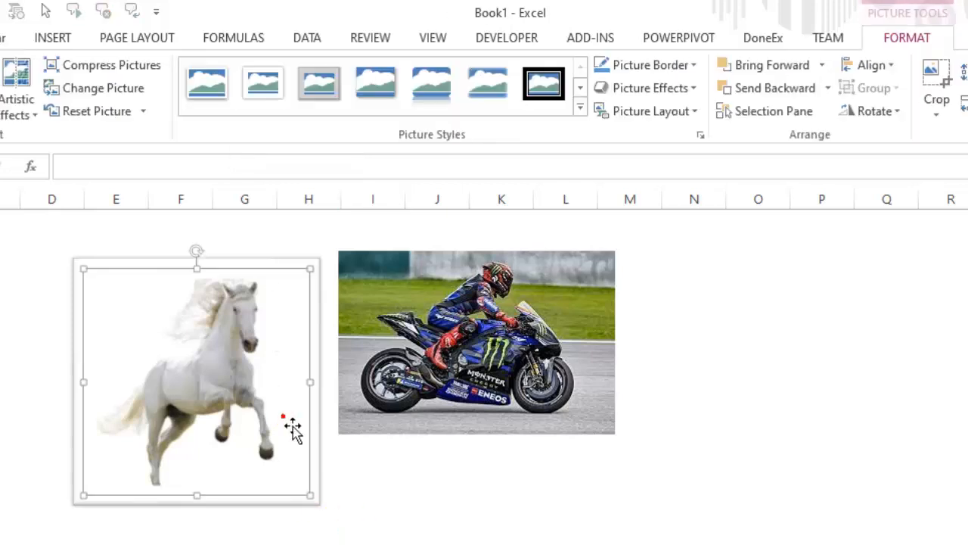
pyautogui.click(326, 80)
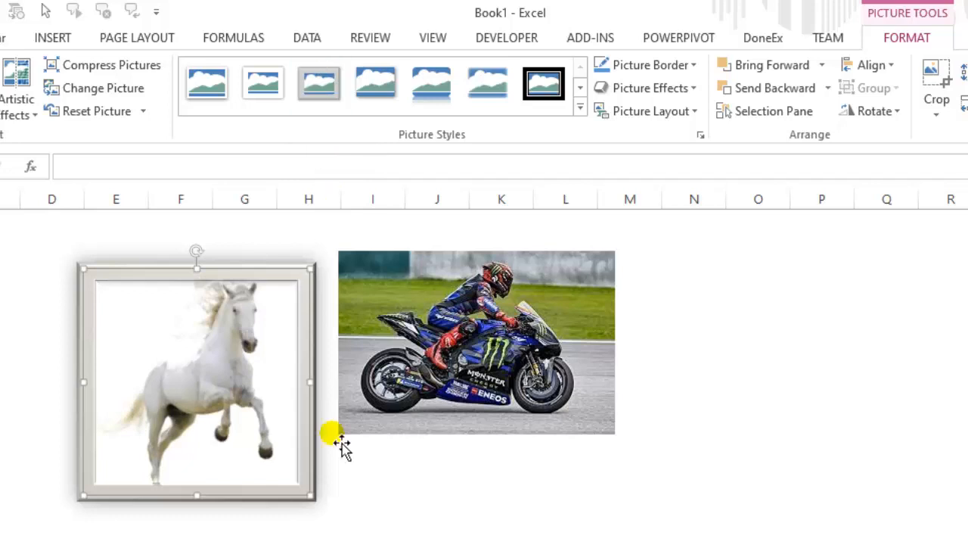
pyautogui.click(371, 519)
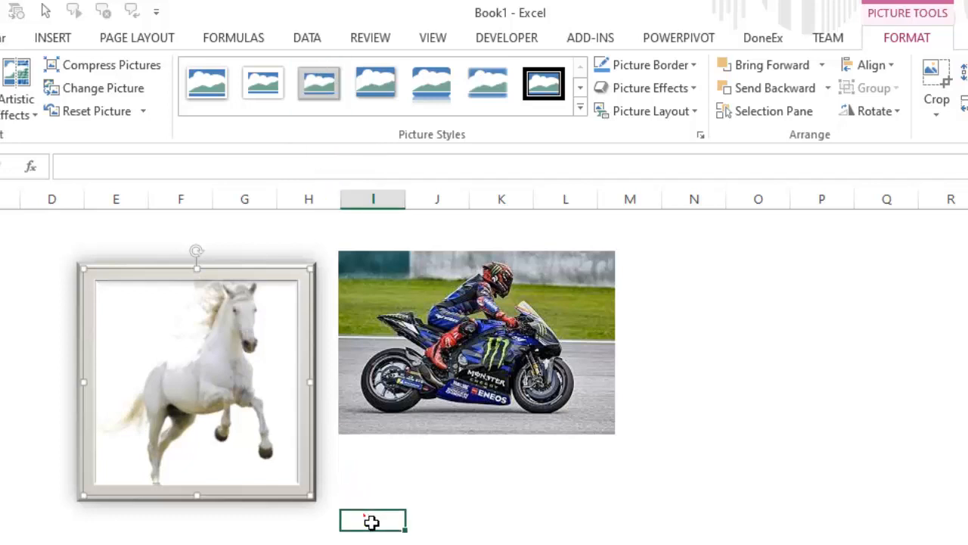
# Apply the white frame picture style with rounded diagonal corners to the horse picture and deselect it
pyautogui.click(254, 476)
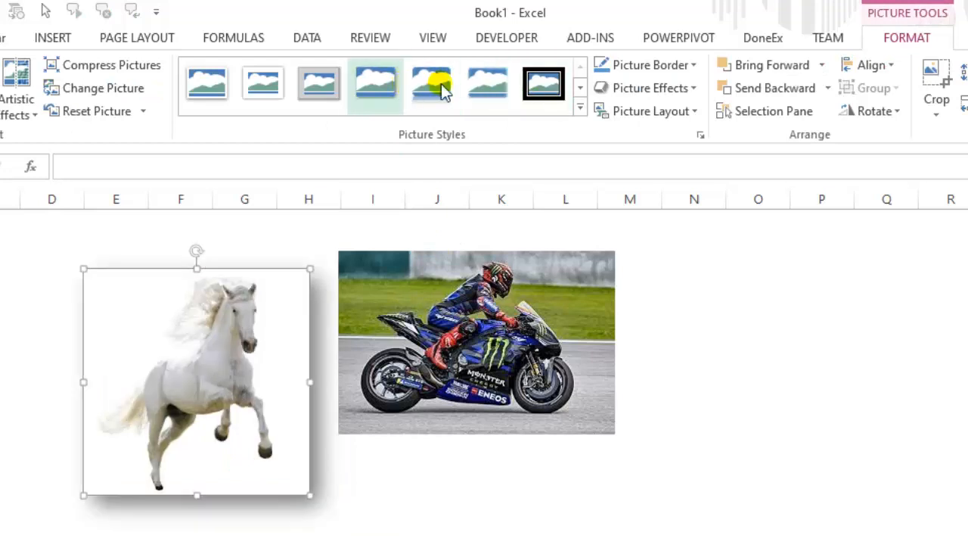
pyautogui.click(580, 89)
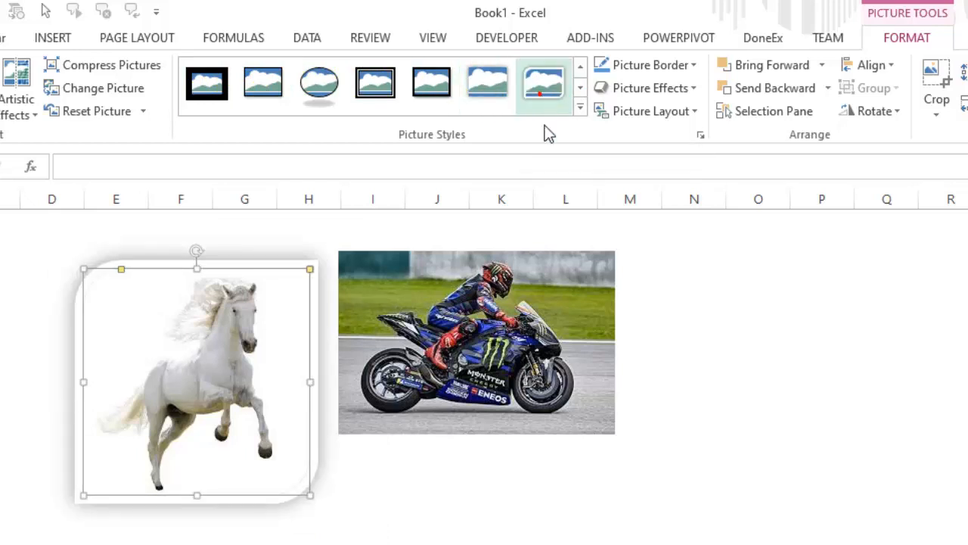
pyautogui.click(771, 471)
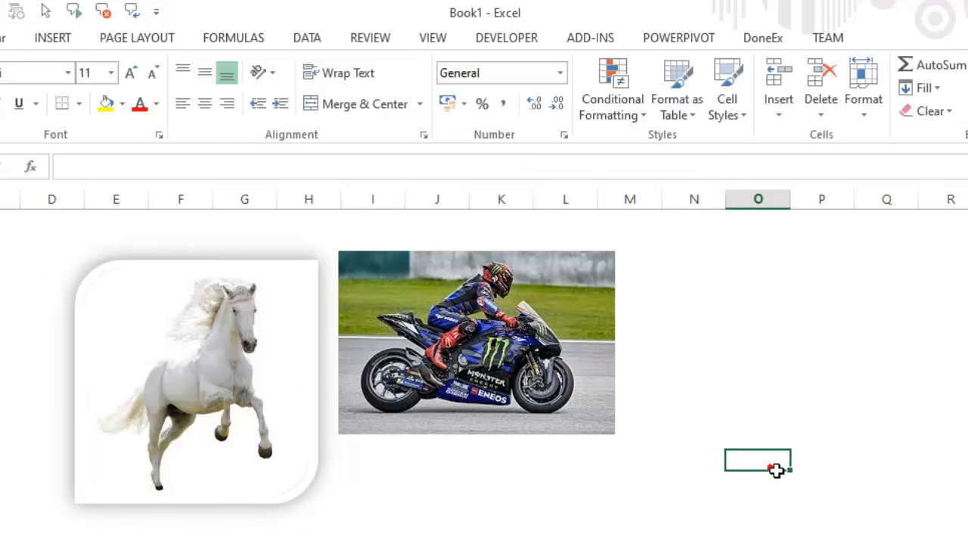
pyautogui.click(776, 469)
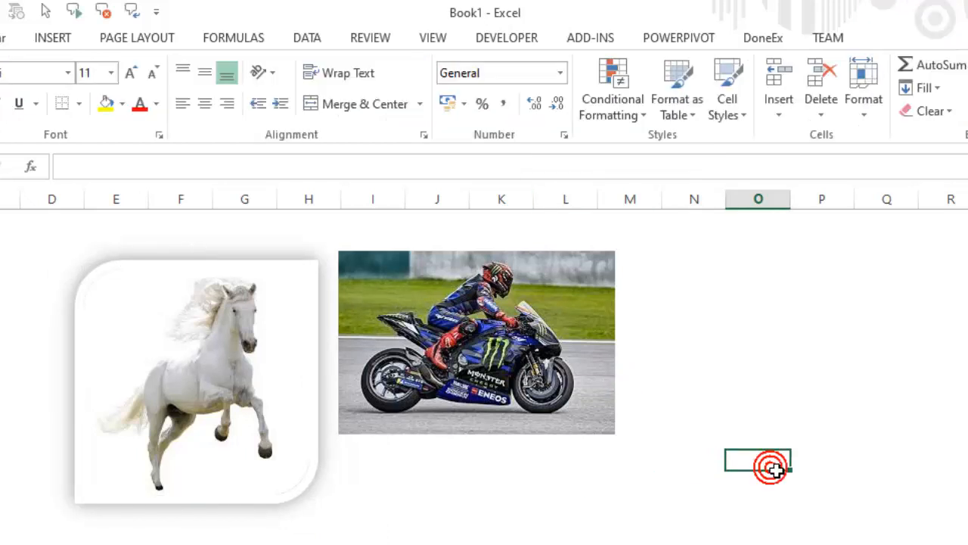
# Give the horse picture's border a darker theme blue
pyautogui.click(155, 350)
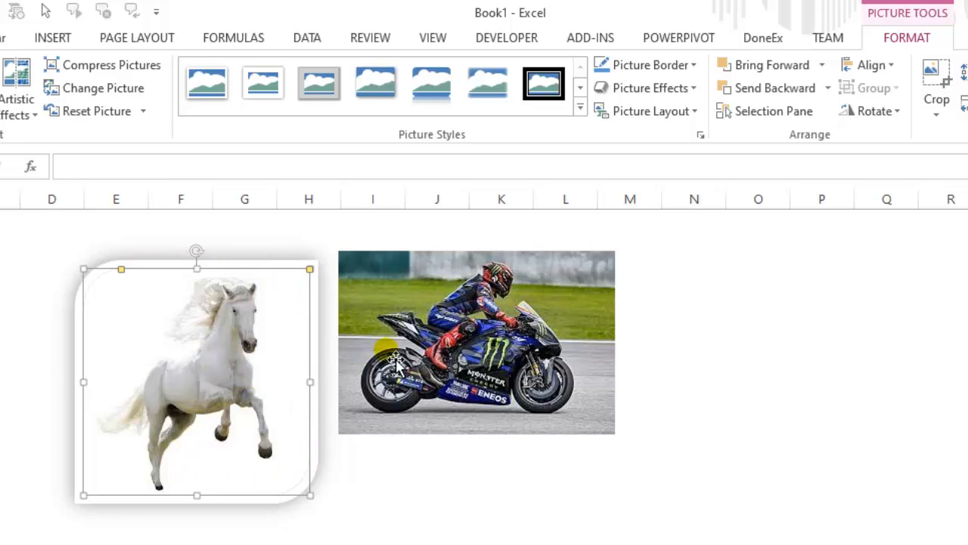
pyautogui.click(691, 66)
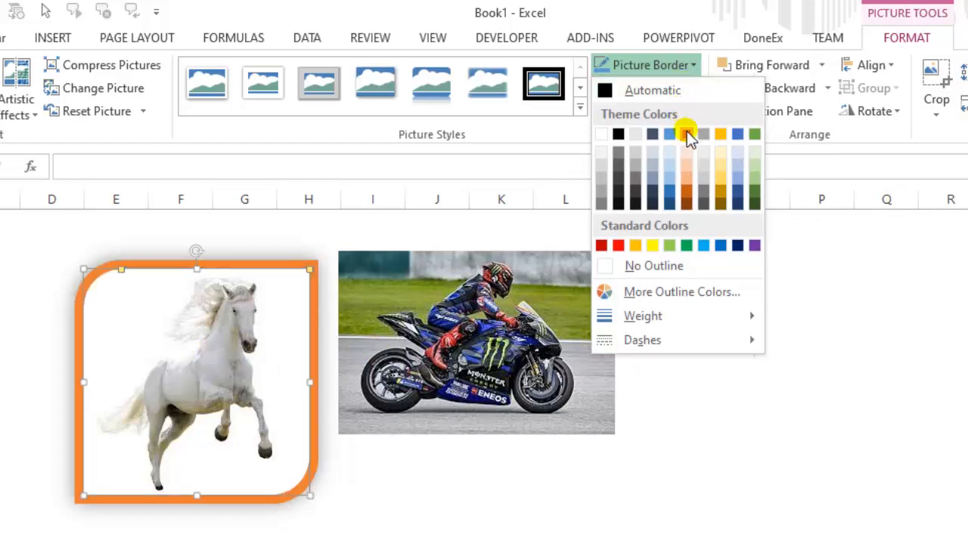
pyautogui.click(673, 195)
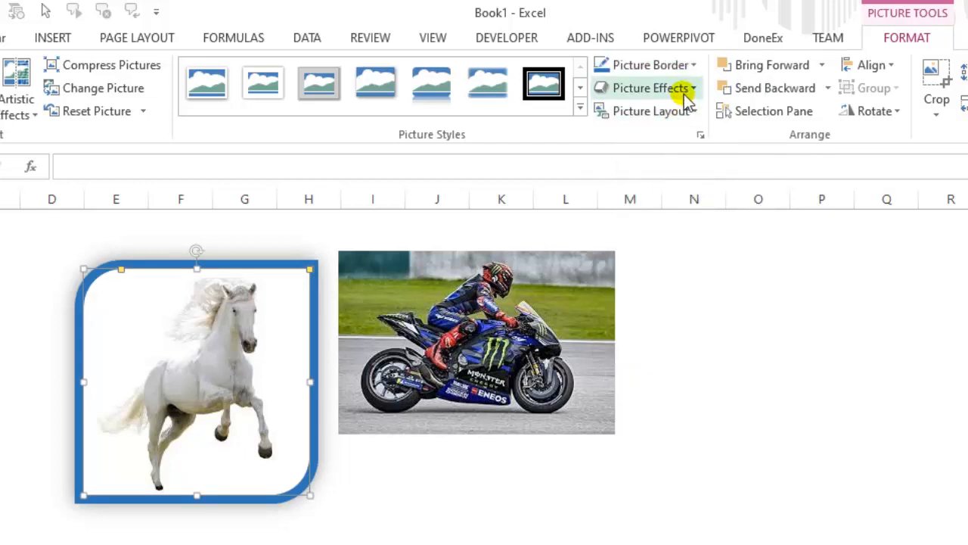
# Set the horse picture's border to the thick-thin compound line type in the detailed line settings and deselect the picture
pyautogui.click(688, 65)
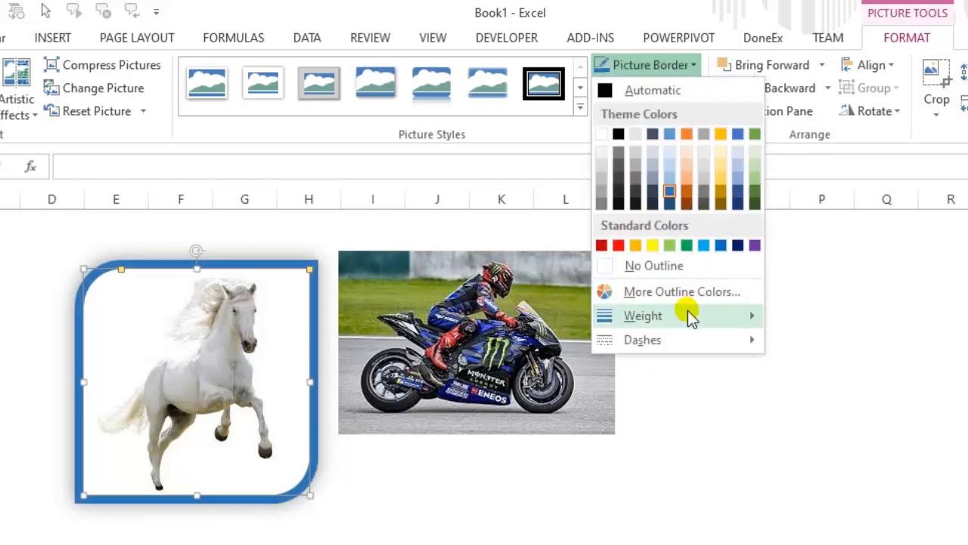
pyautogui.moveTo(691, 316)
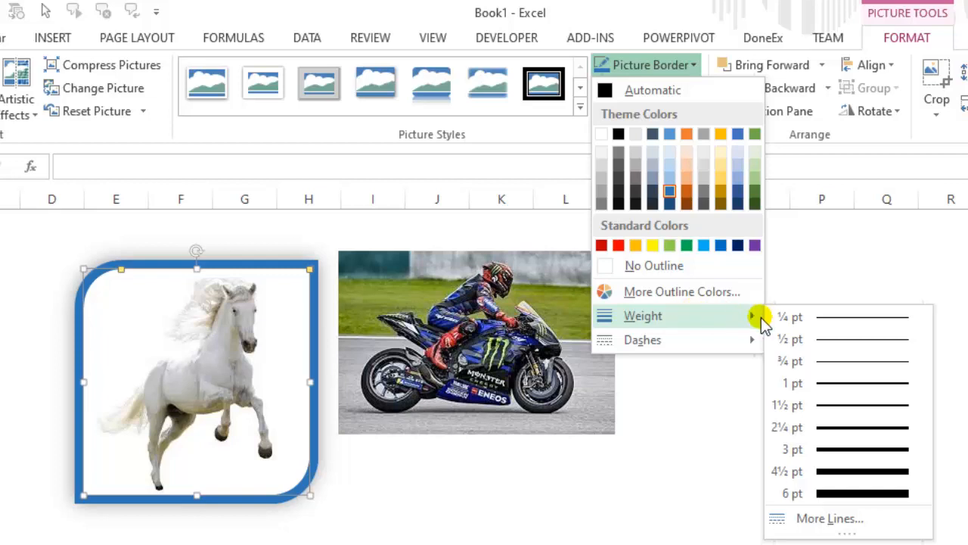
pyautogui.click(809, 520)
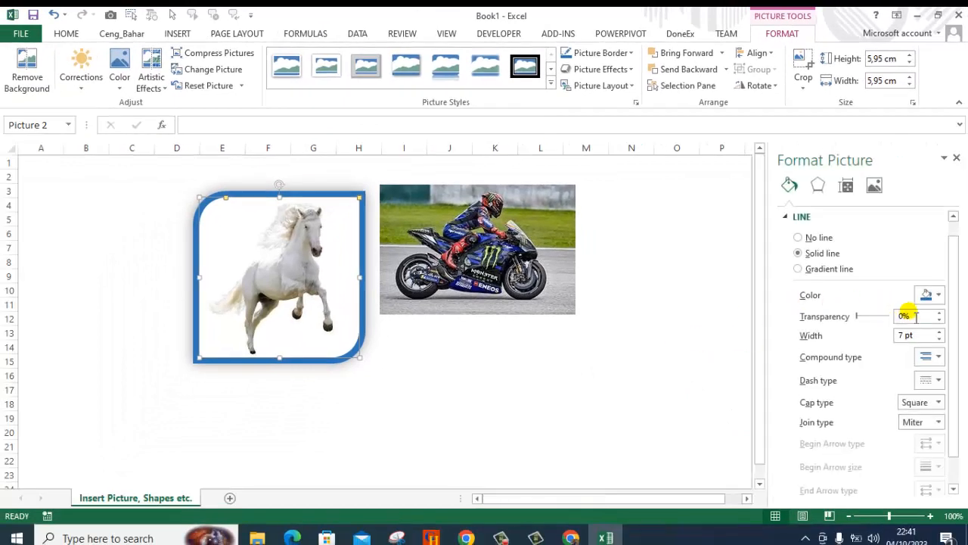
pyautogui.click(937, 358)
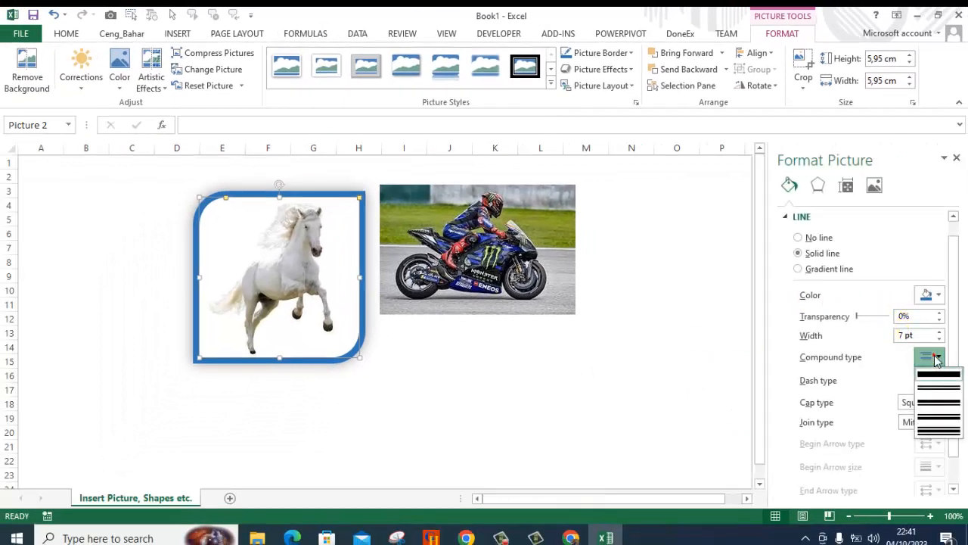
pyautogui.click(936, 401)
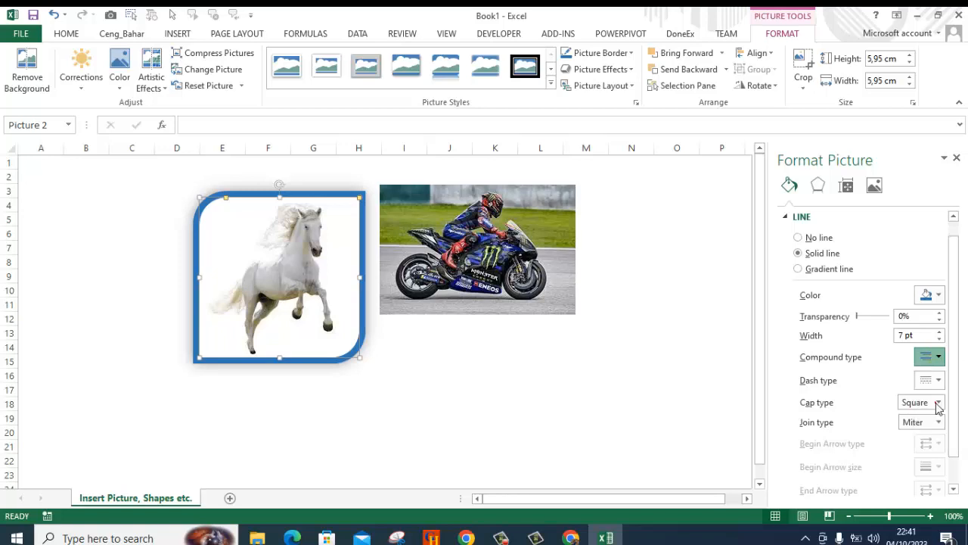
pyautogui.click(451, 378)
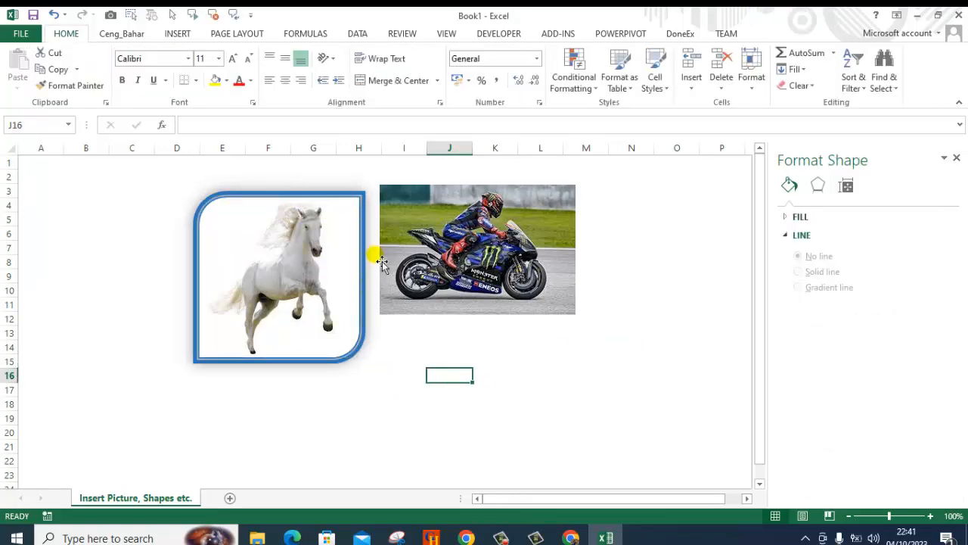
# Apply the first picture effect preset, a raised glossy frame, to the horse picture and deselect it
pyautogui.click(327, 261)
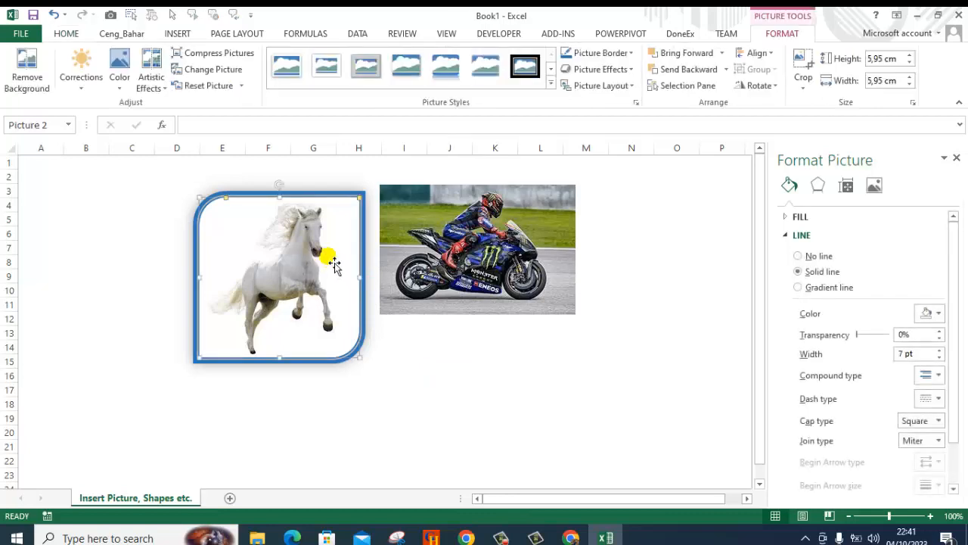
pyautogui.click(630, 70)
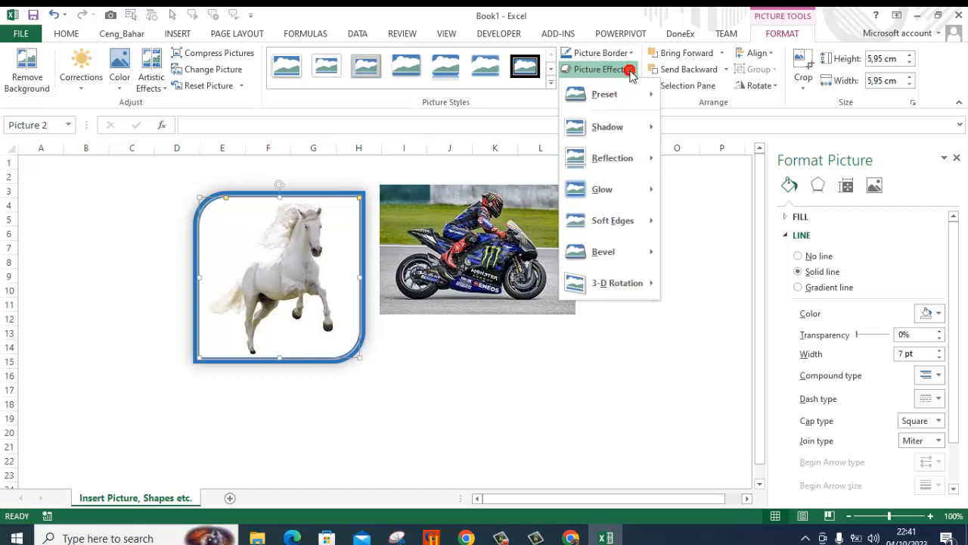
pyautogui.moveTo(634, 94)
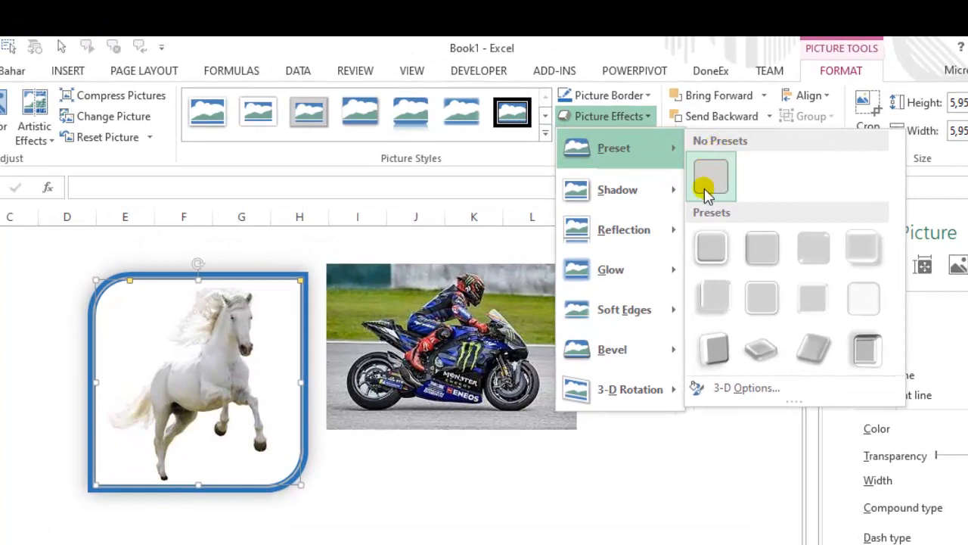
pyautogui.click(709, 250)
pyautogui.click(291, 452)
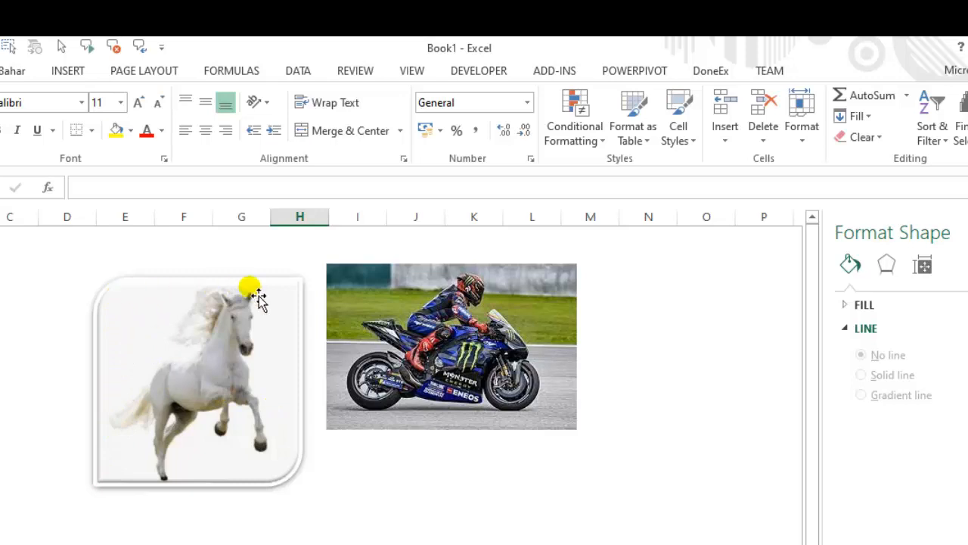
# Apply the picture effect preset that shows the horse picture as a flat-lying tilted 3-D slab, and deselect it
pyautogui.click(245, 348)
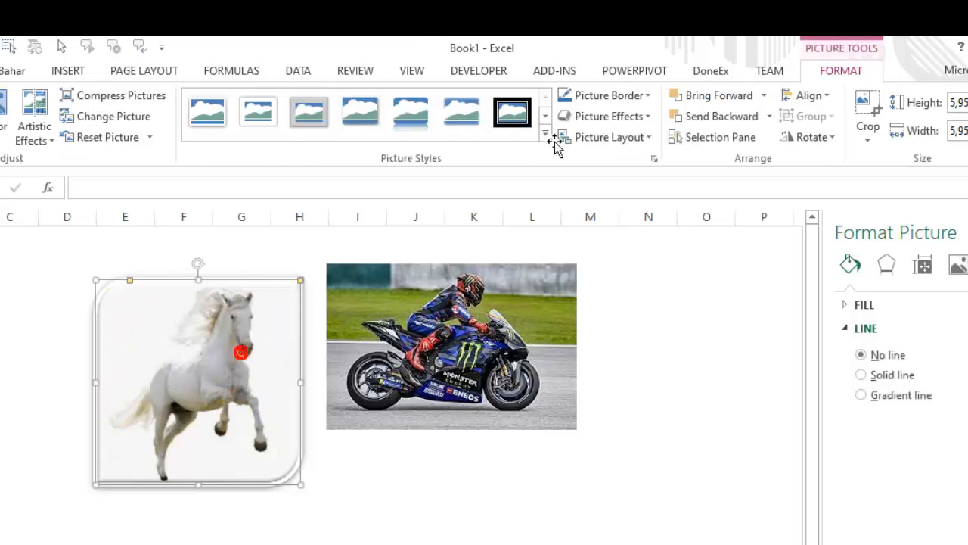
pyautogui.click(626, 118)
pyautogui.moveTo(649, 153)
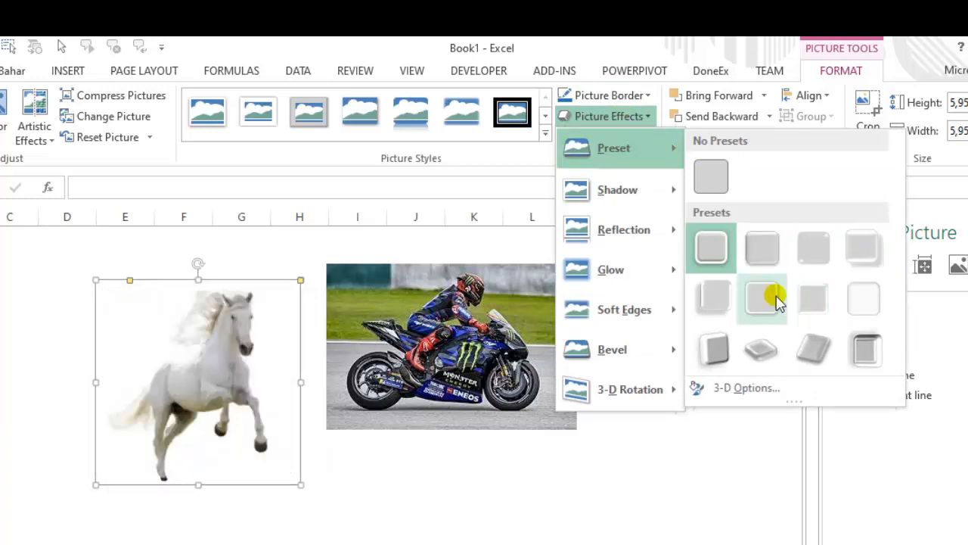
pyautogui.click(760, 352)
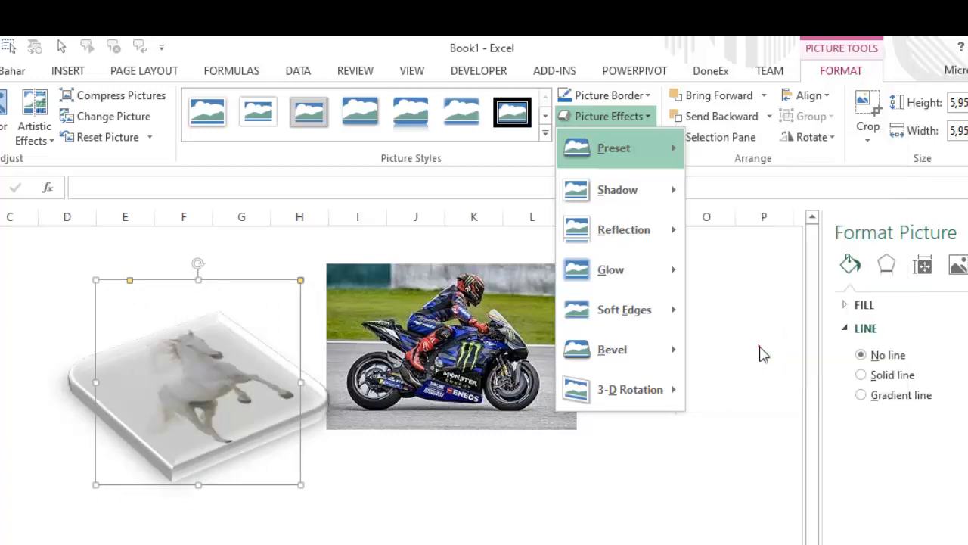
pyautogui.click(363, 527)
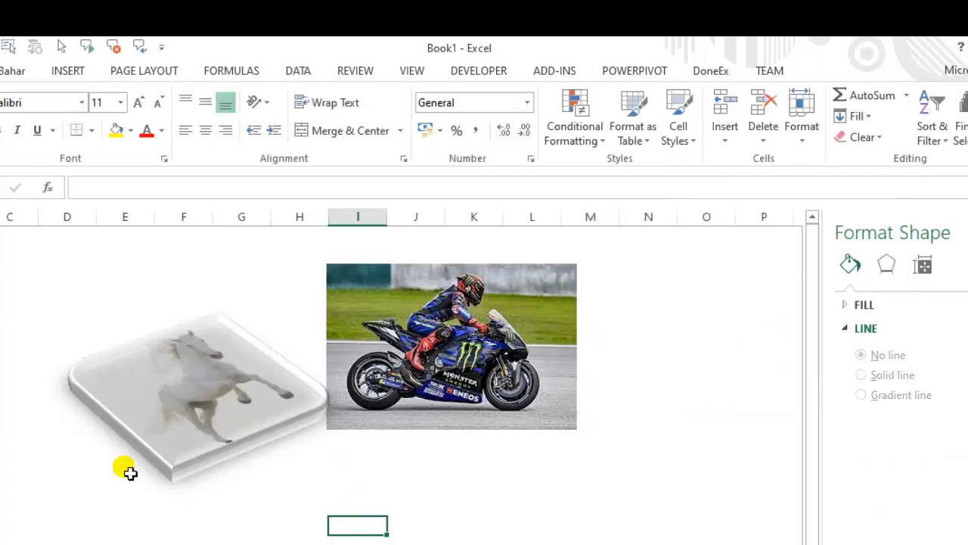
# Move the horse picture farther away from the motorcycle picture and convert it to the Captioned Pictures SmartArt layout
pyautogui.click(235, 405)
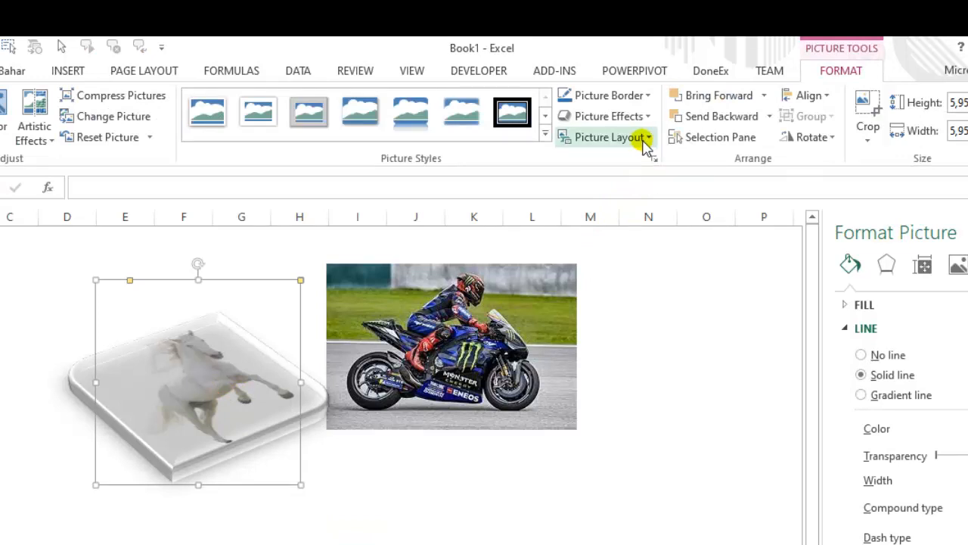
pyautogui.click(227, 372)
pyautogui.moveTo(227, 371); pyautogui.dragTo(172, 361)
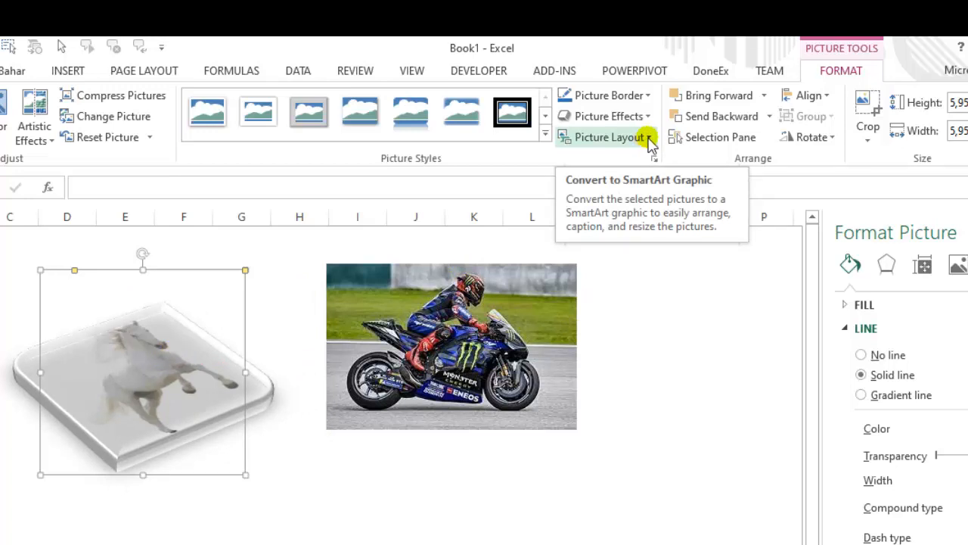
pyautogui.click(648, 138)
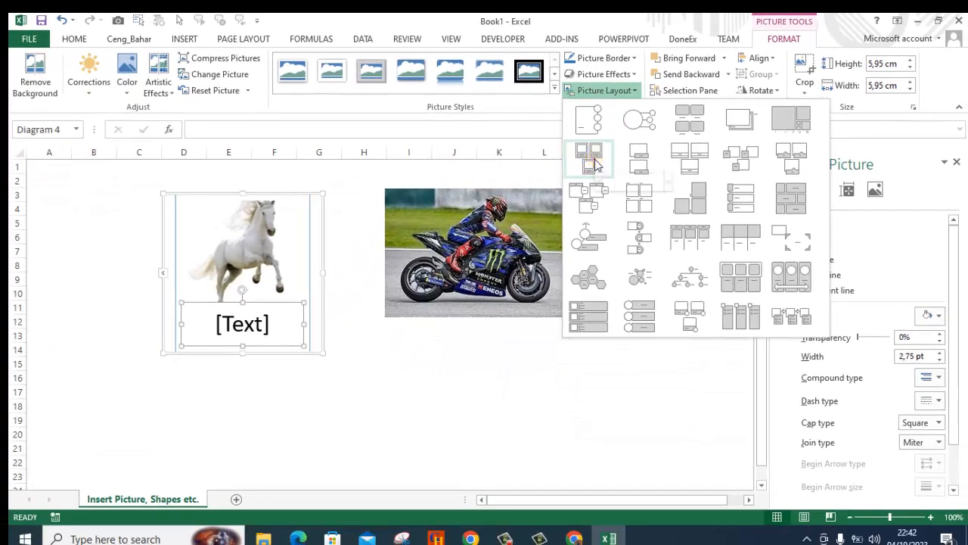
pyautogui.click(594, 160)
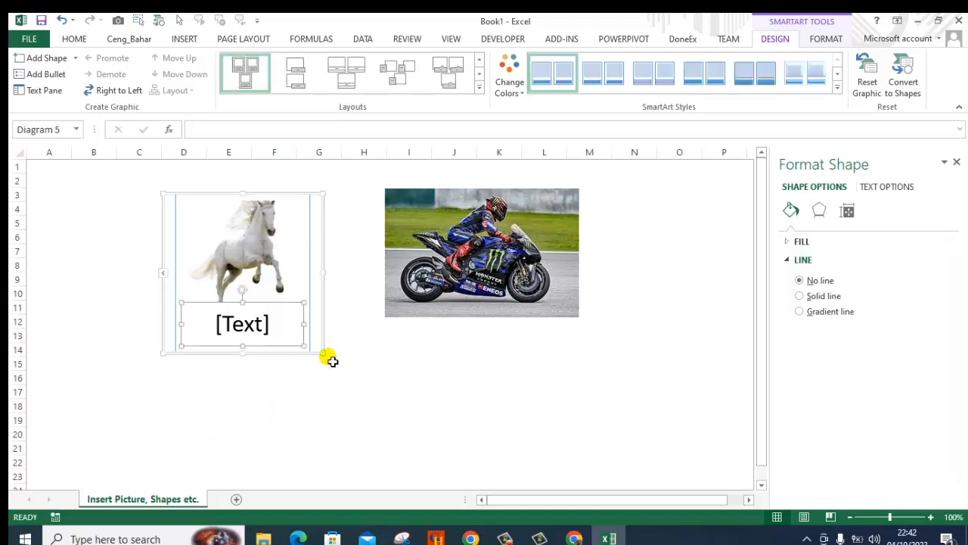
# Enlarge the horse diagram to reach about column H and row 18, and enter the caption "Kuda Putih"
pyautogui.moveTo(324, 356); pyautogui.dragTo(375, 416)
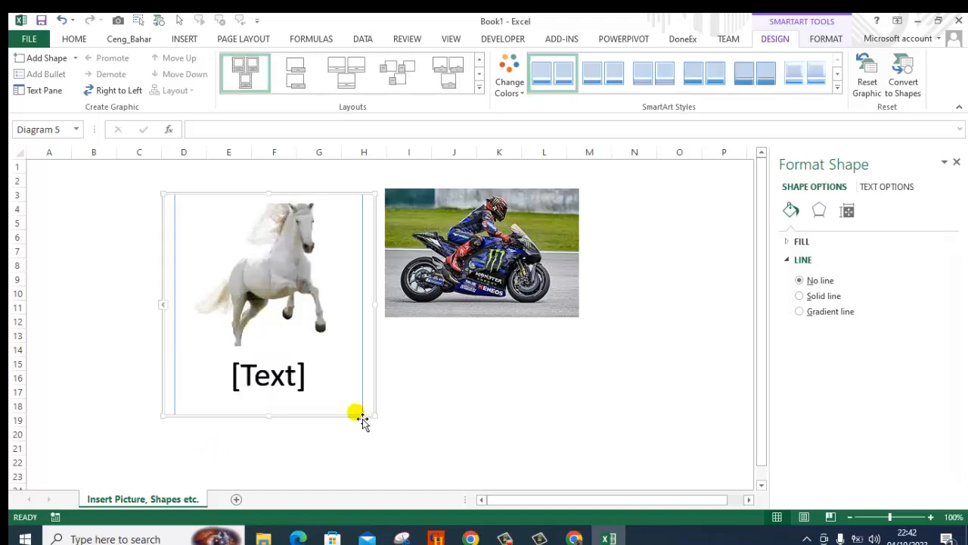
pyautogui.click(263, 382)
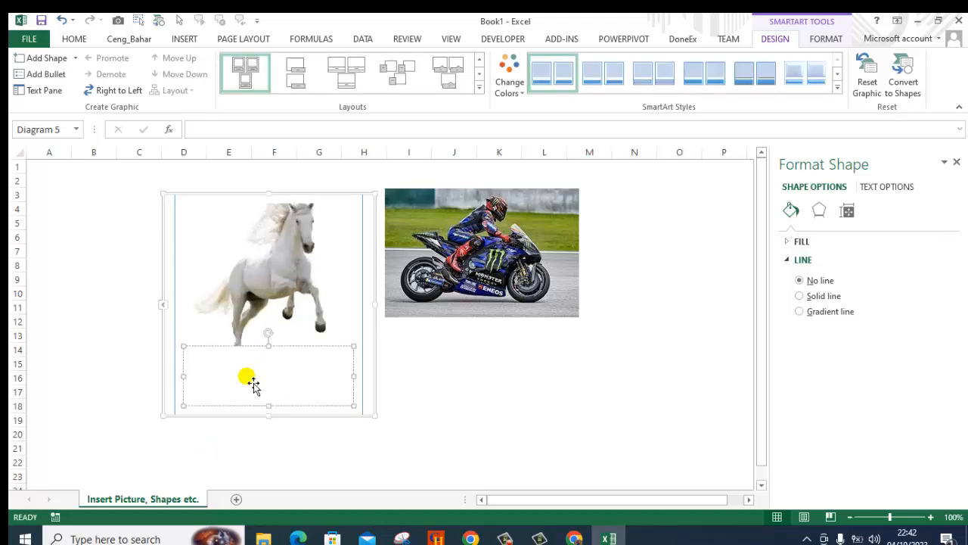
pyautogui.write('Kuda')
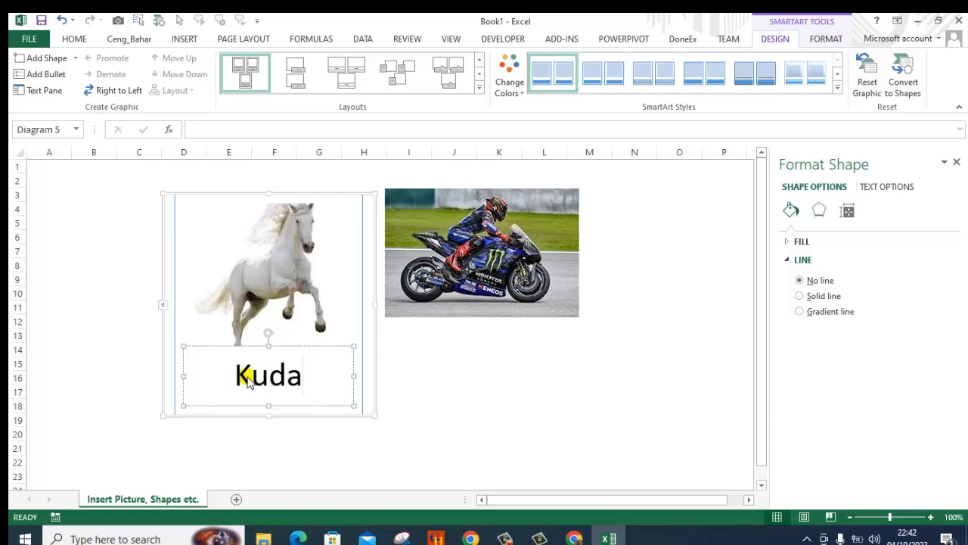
pyautogui.write(' Putih')
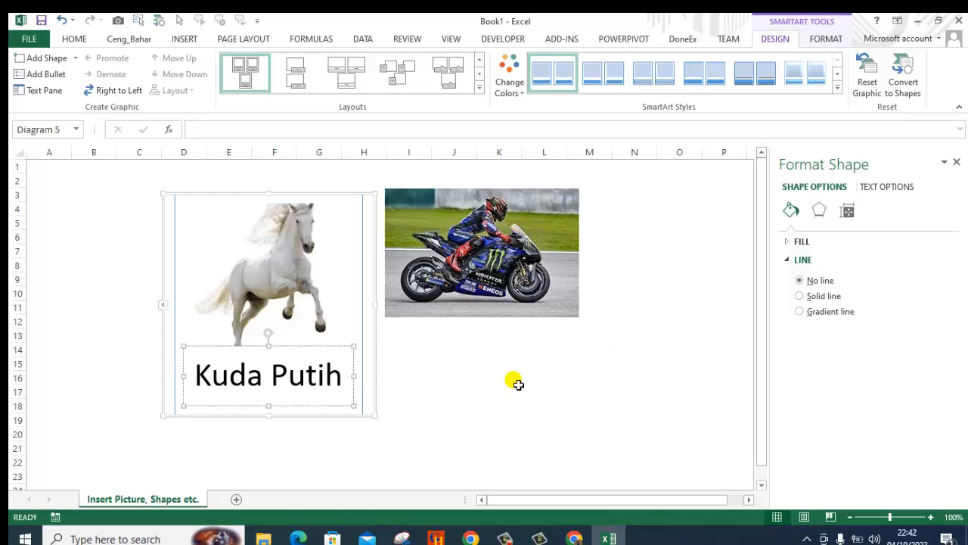
pyautogui.click(416, 381)
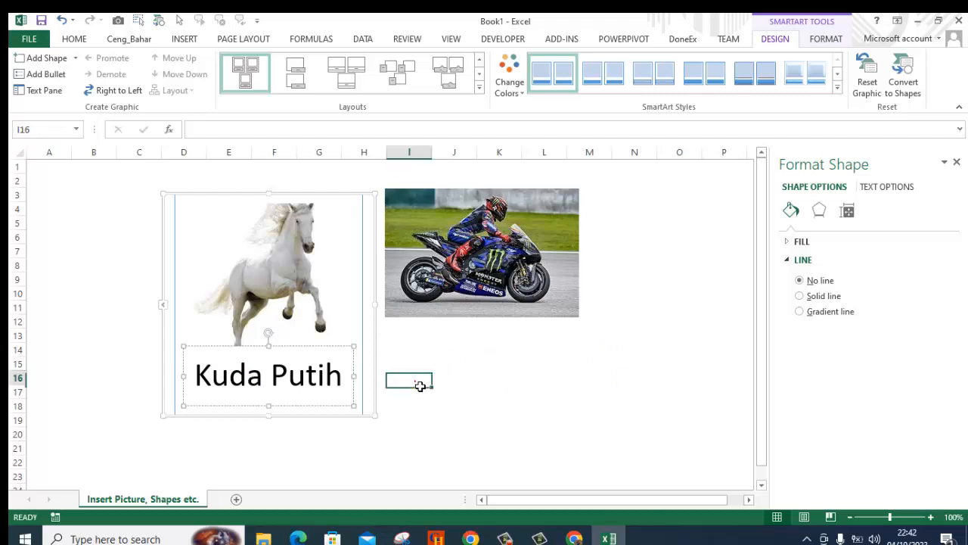
# Move the horse photo slightly down inside the SmartArt diagram, closer to its caption
pyautogui.click(336, 331)
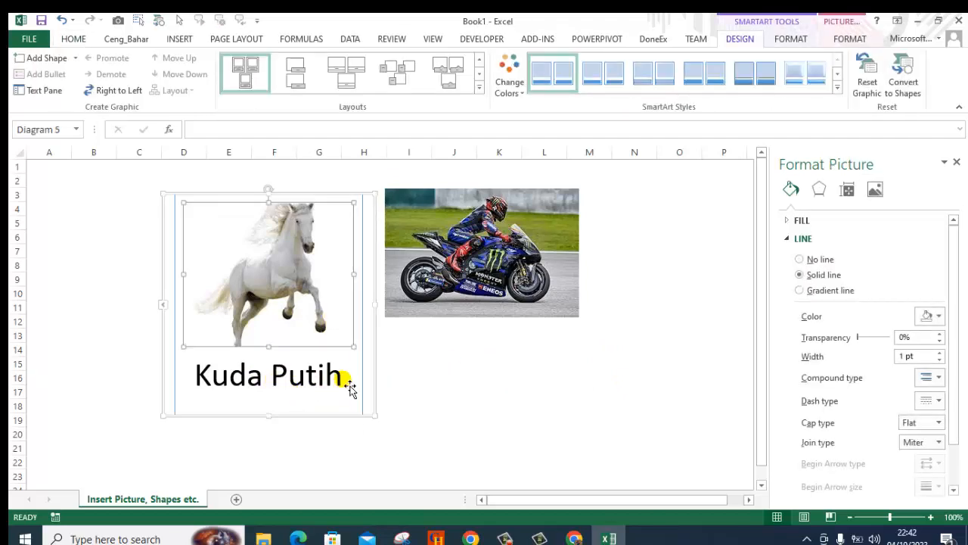
pyautogui.click(376, 388)
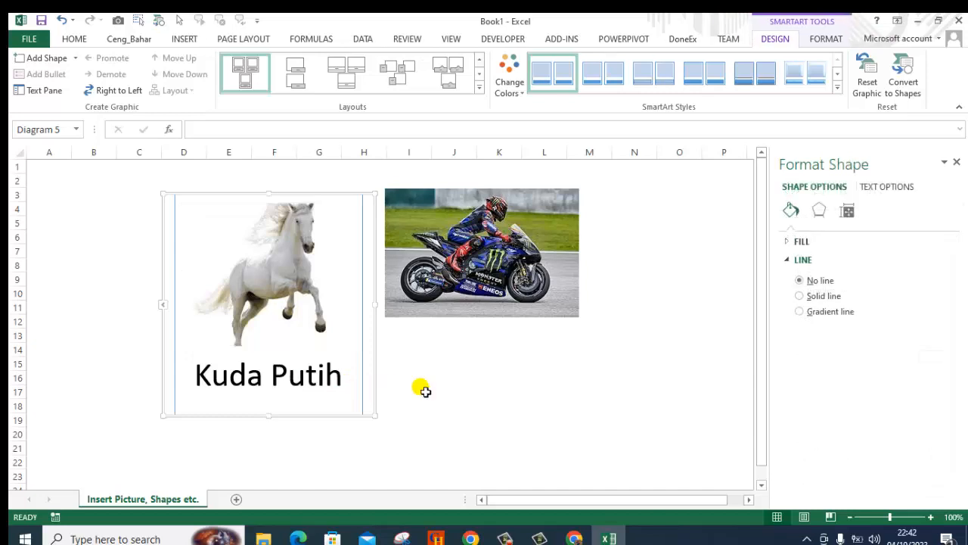
pyautogui.click(258, 274)
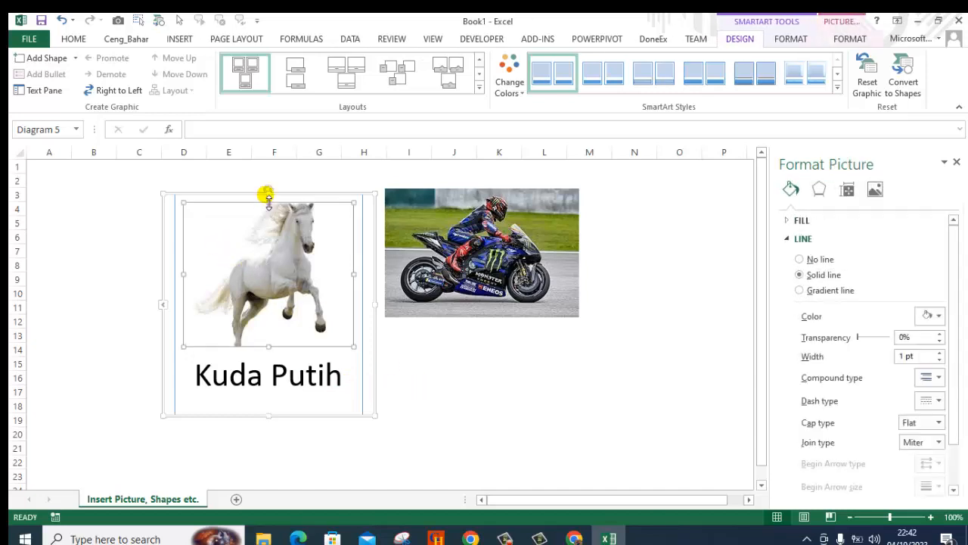
pyautogui.moveTo(276, 248); pyautogui.dragTo(277, 281)
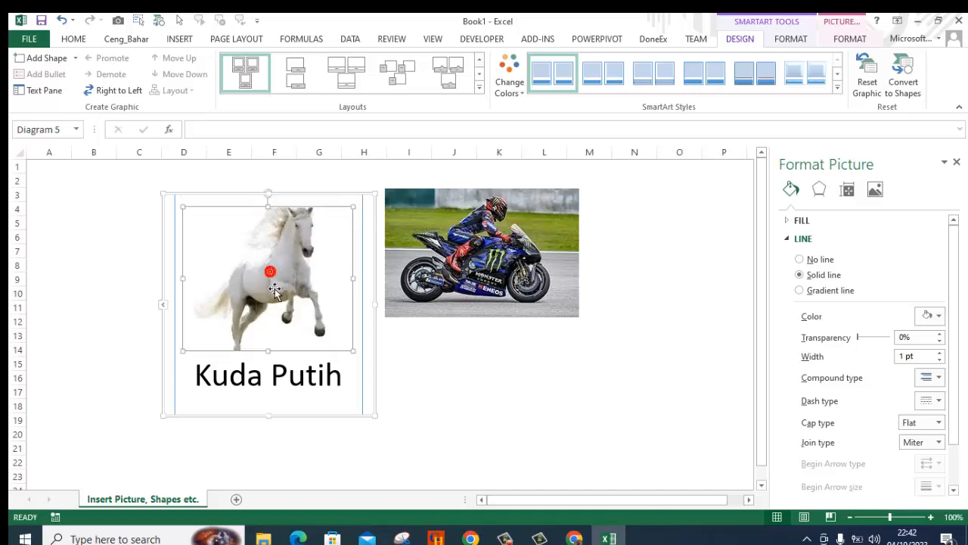
# Extend the horse caption to "Kuda Putih Arab" in the SmartArt text pane, and hide and show the pane again
pyautogui.click(165, 305)
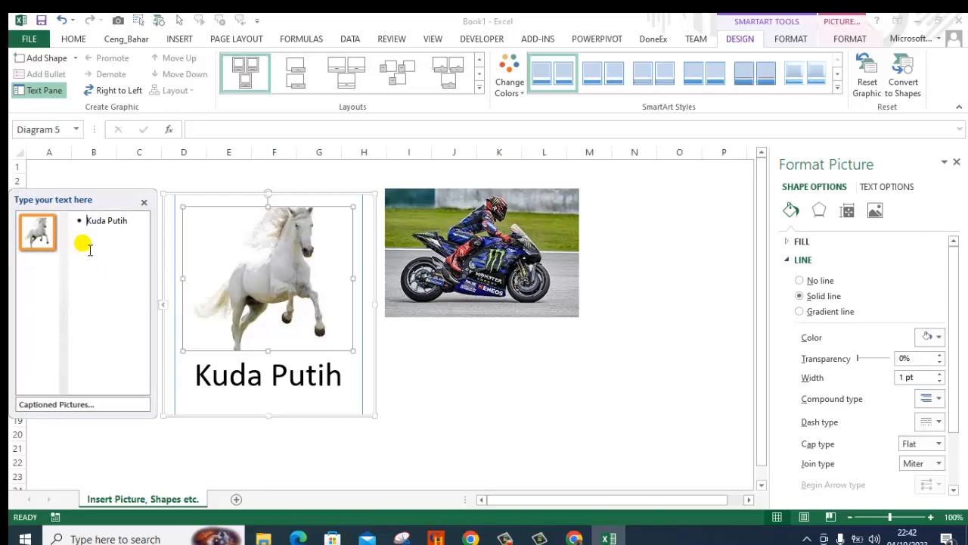
pyautogui.click(140, 226)
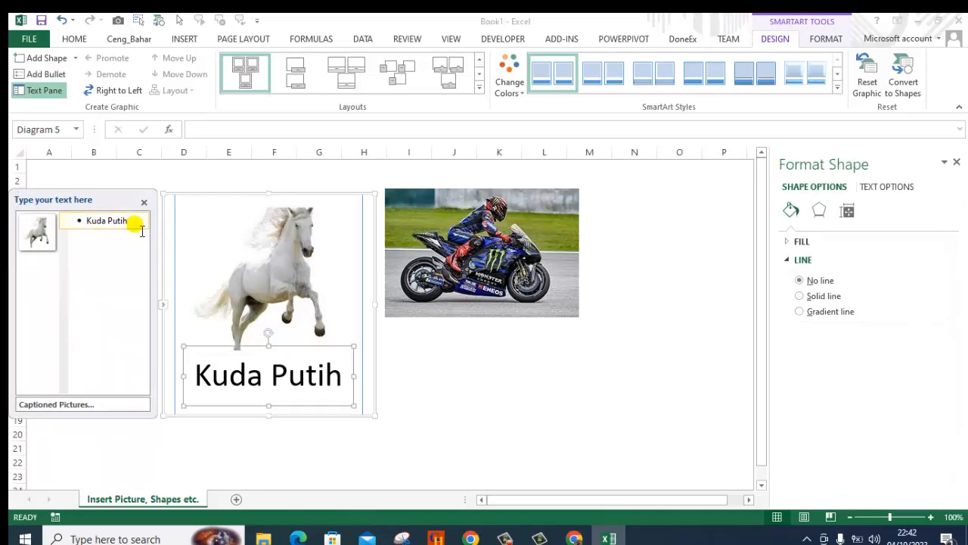
pyautogui.write('Arab')
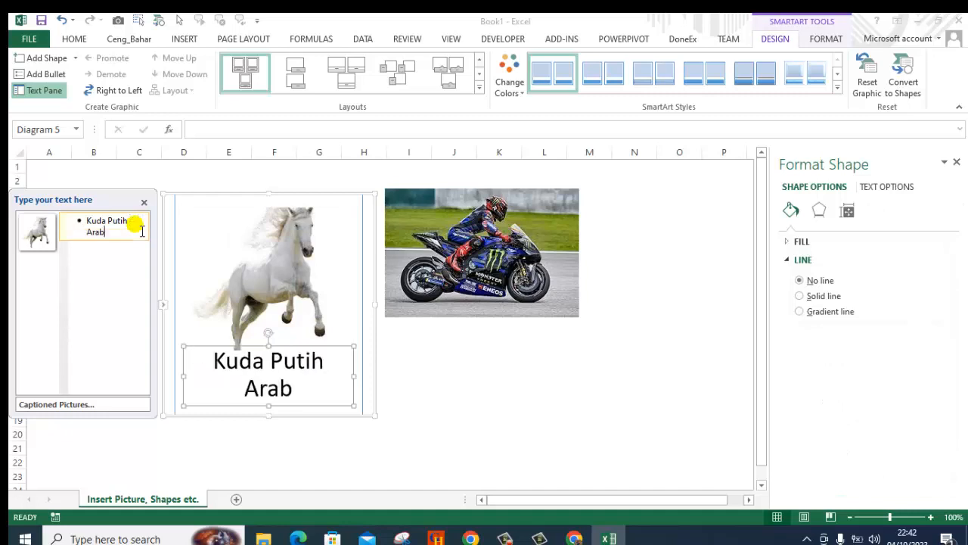
pyautogui.click(164, 307)
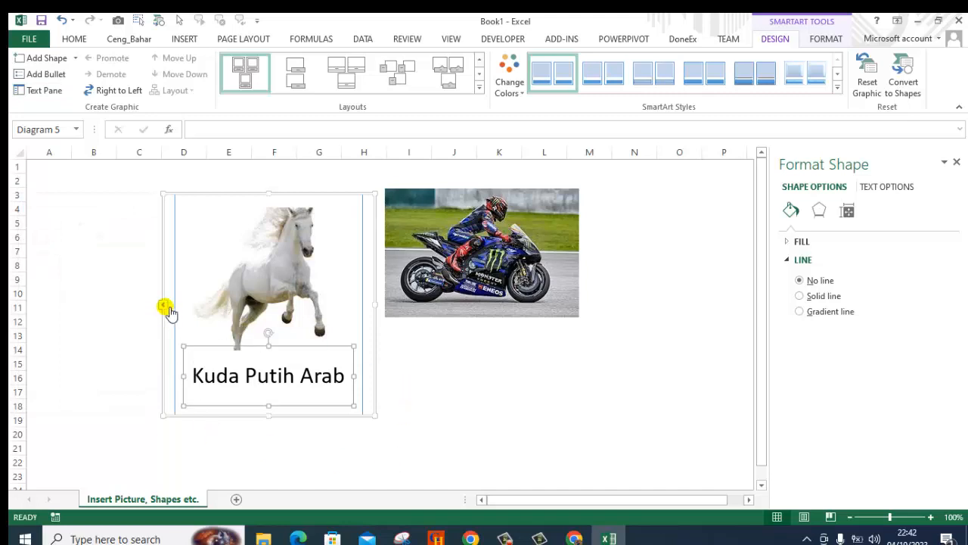
pyautogui.click(165, 306)
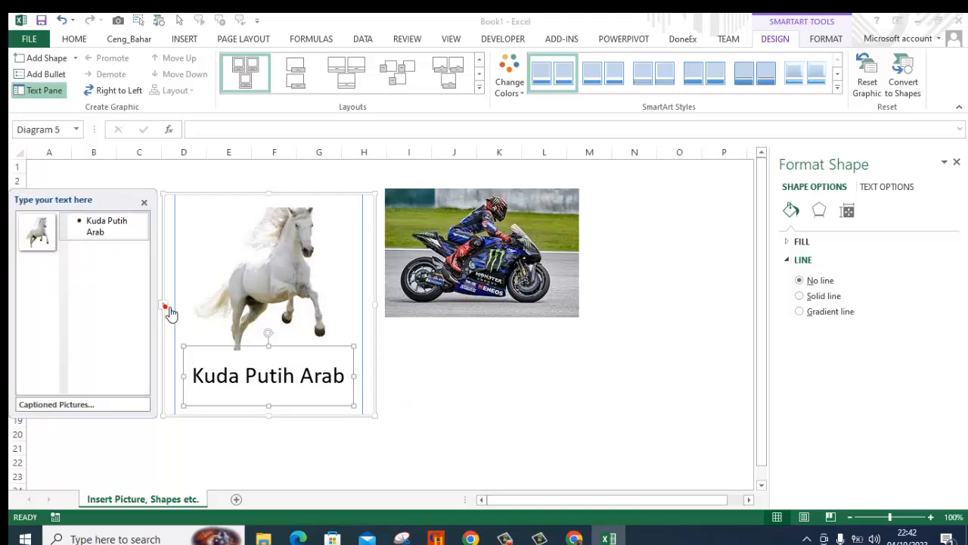
# Hide the horse diagram's text pane and convert the motorcycle picture to the Spiral Picture SmartArt layout
pyautogui.click(165, 308)
pyautogui.click(443, 418)
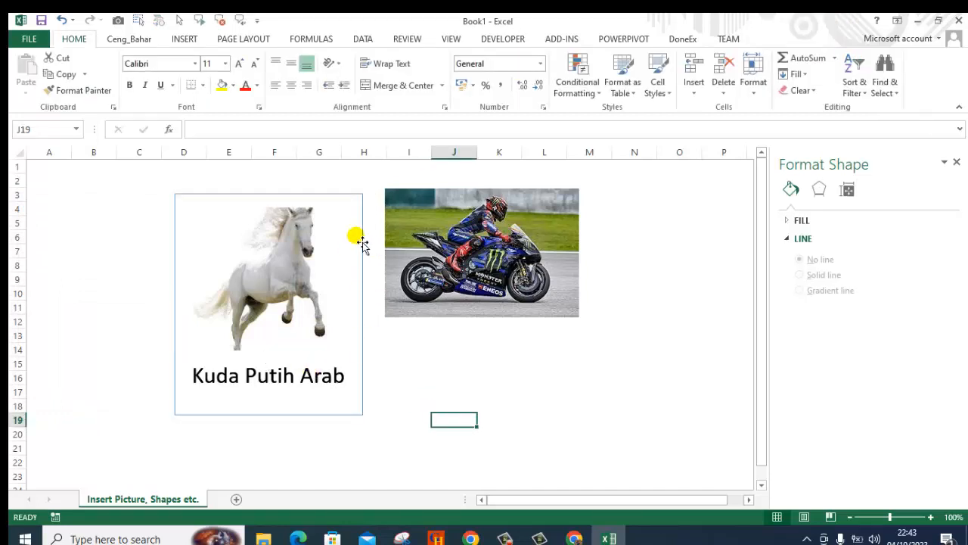
pyautogui.click(408, 254)
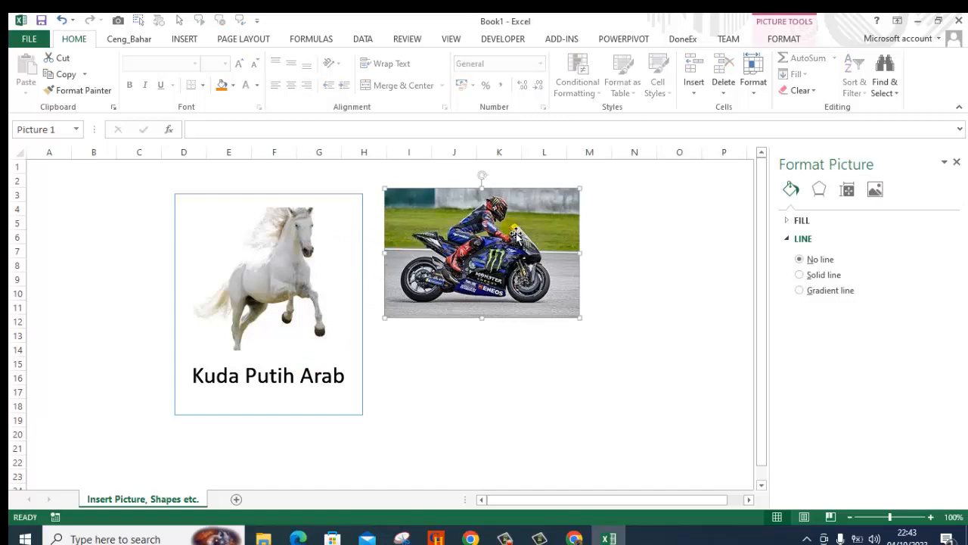
pyautogui.click(777, 41)
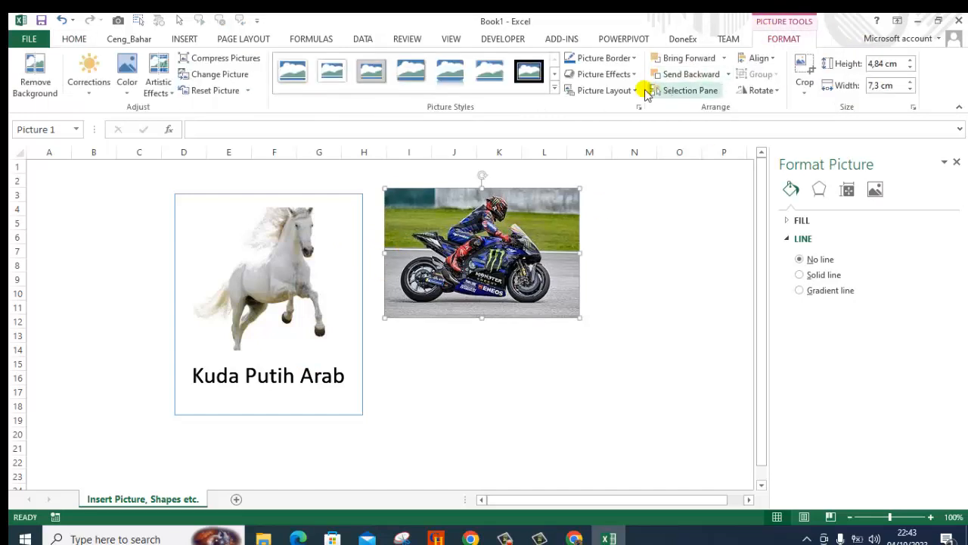
pyautogui.click(634, 92)
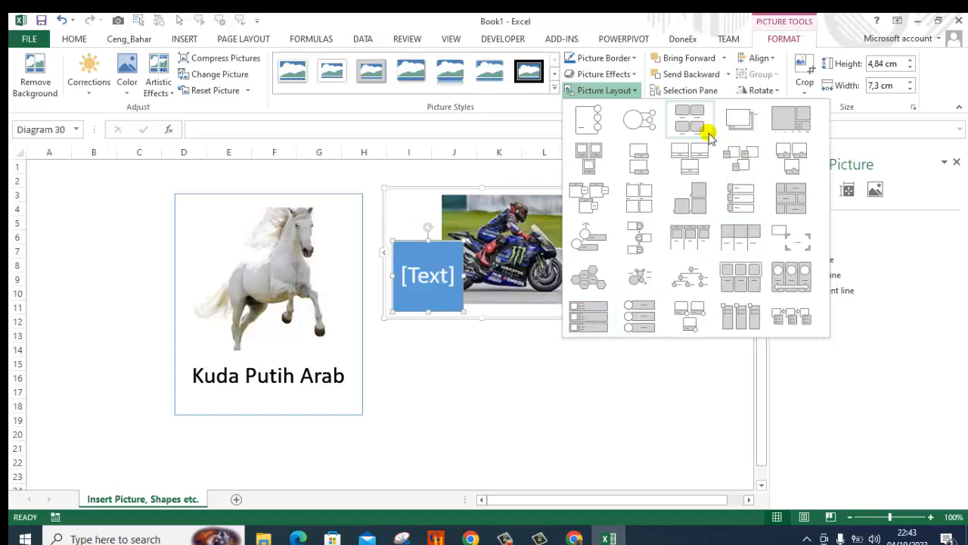
pyautogui.click(794, 123)
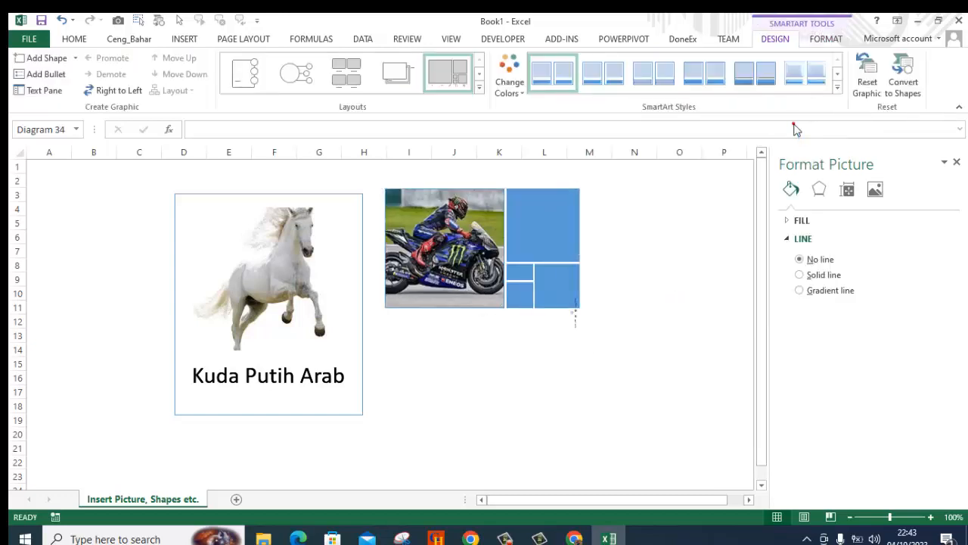
# Fill the large empty placeholder beside the motorcycle photo with the picture Kuda Hitam.jpeg from file
pyautogui.click(539, 251)
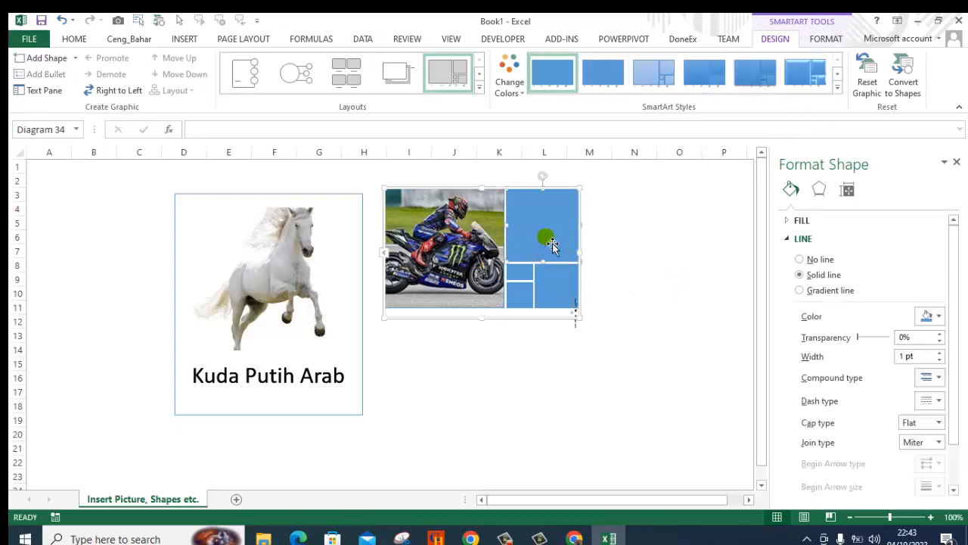
pyautogui.click(791, 220)
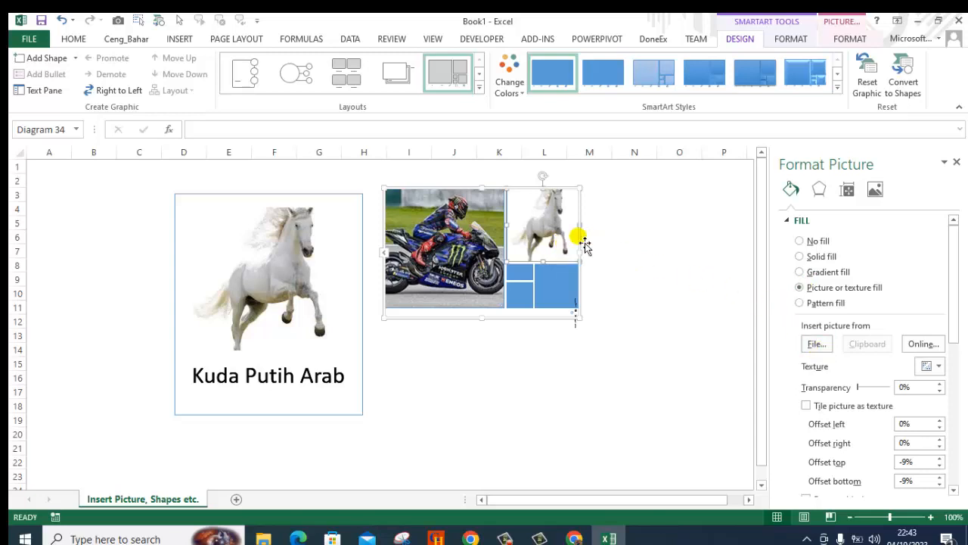
pyautogui.click(816, 343)
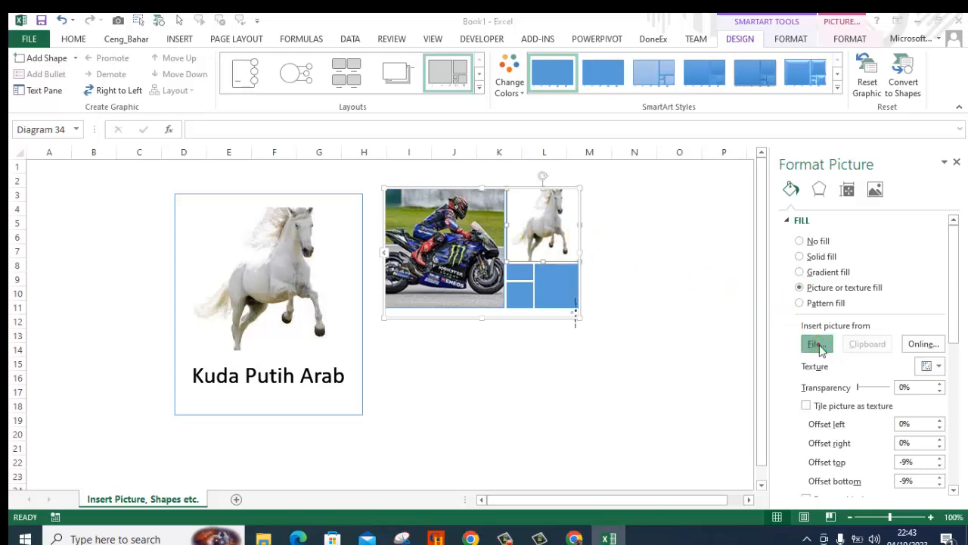
pyautogui.click(478, 302)
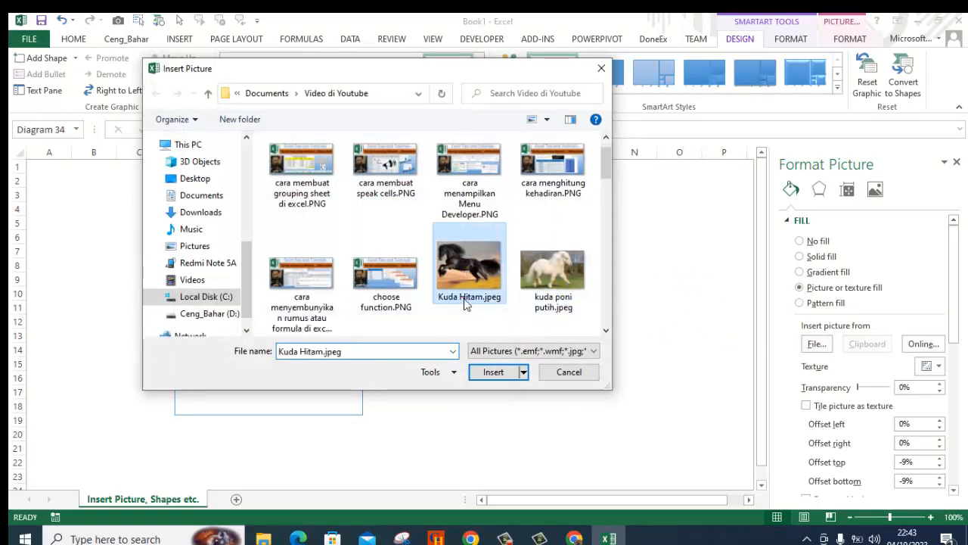
pyautogui.click(499, 372)
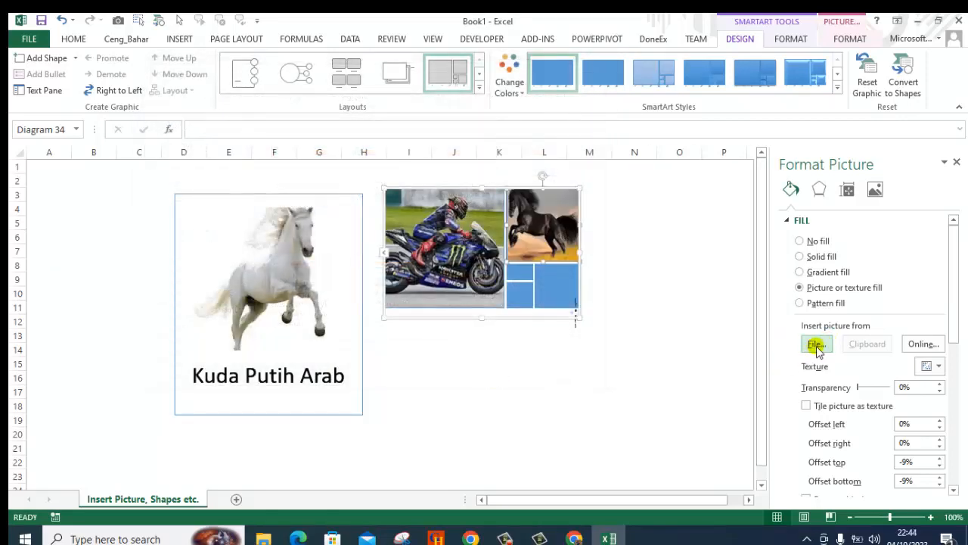
# Fill the medium placeholder below the black horse with the picture kuda poni putih.jpeg from file, and deselect the diagram
pyautogui.click(562, 295)
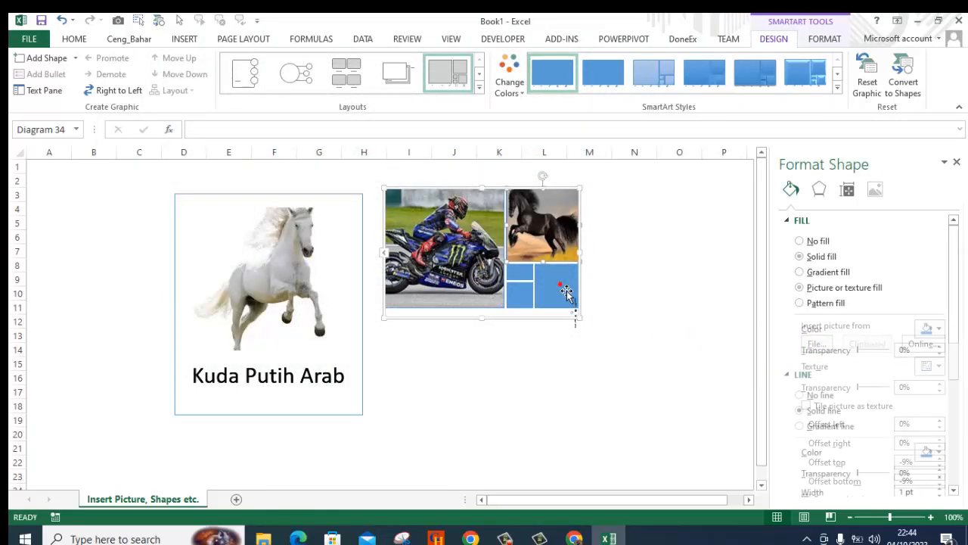
pyautogui.click(808, 288)
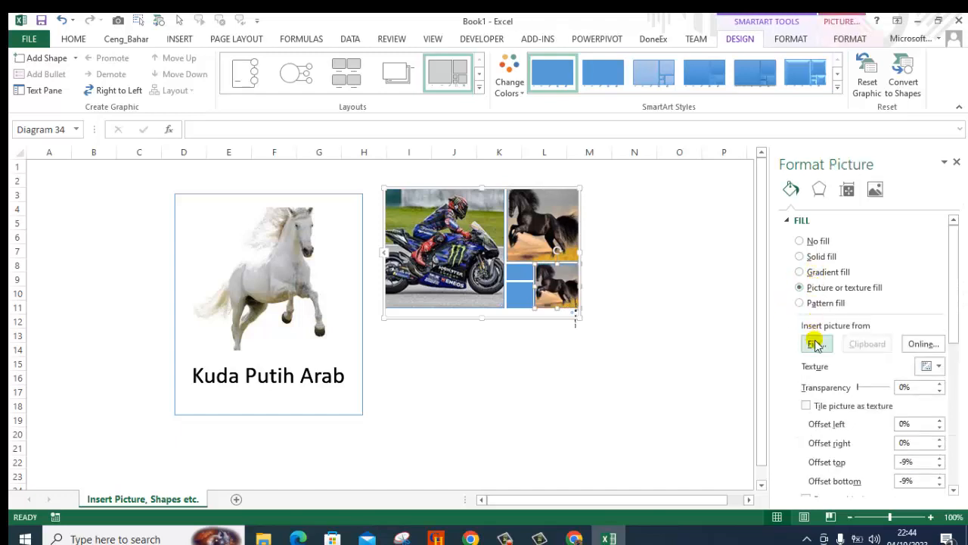
pyautogui.click(816, 344)
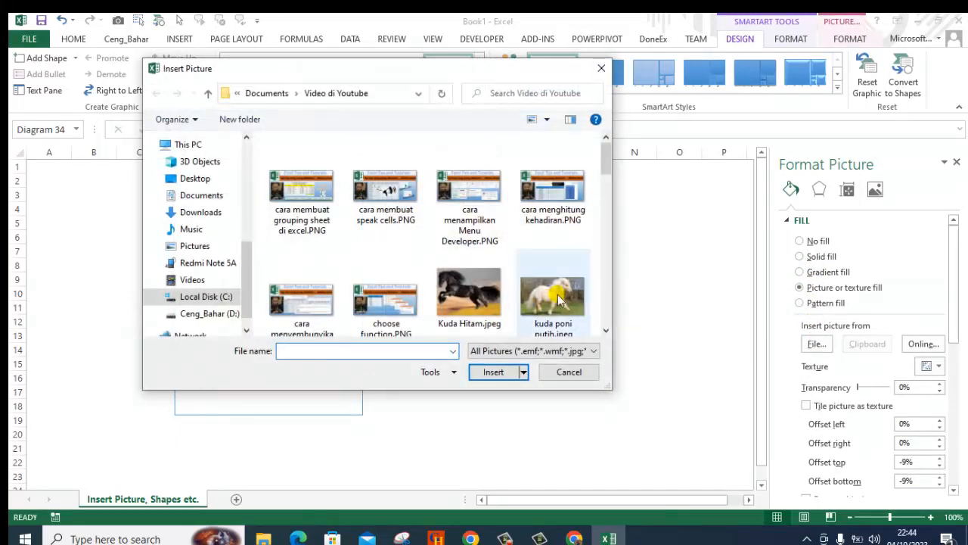
pyautogui.click(560, 301)
pyautogui.click(493, 371)
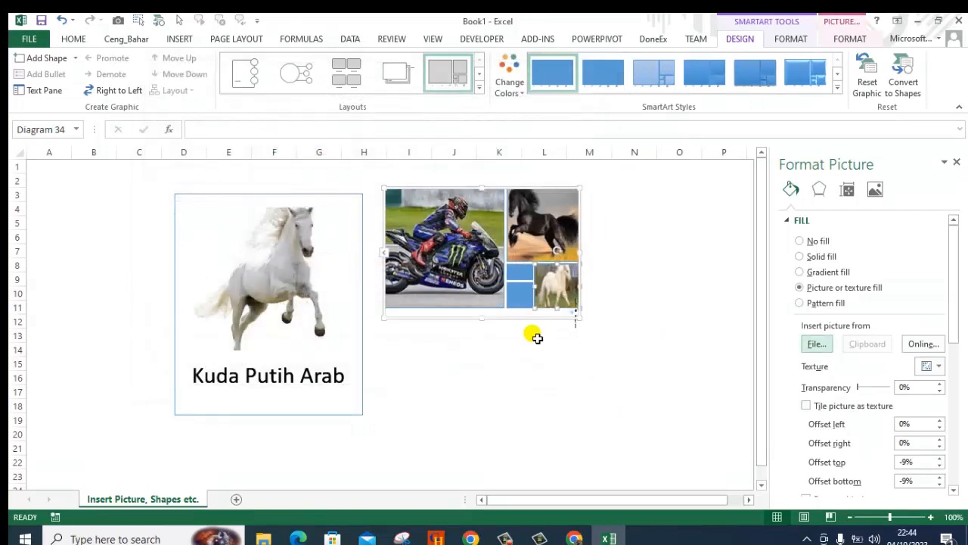
pyautogui.click(544, 376)
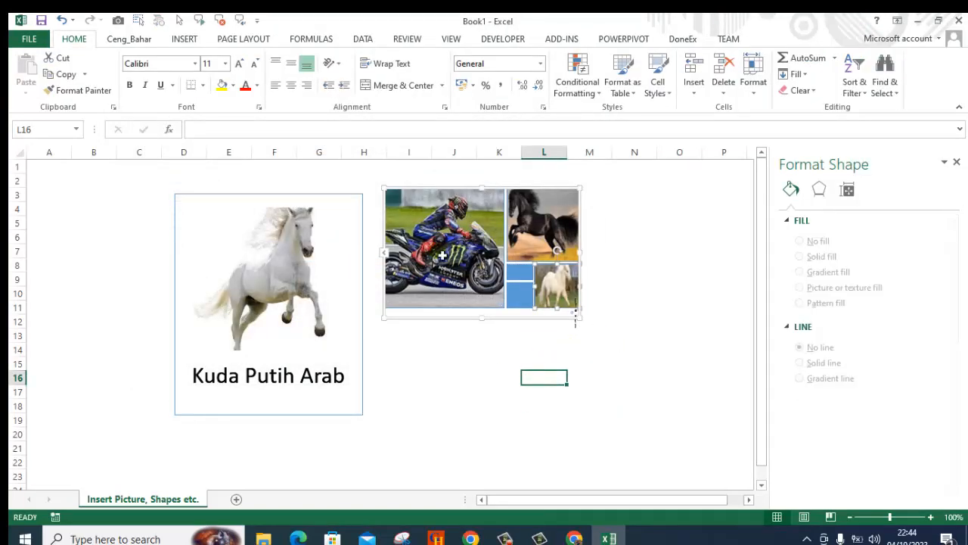
# Try the second and third SmartArt styles on the motorcycle diagram, and apply the fourth style with the gradient blue fill
pyautogui.click(455, 292)
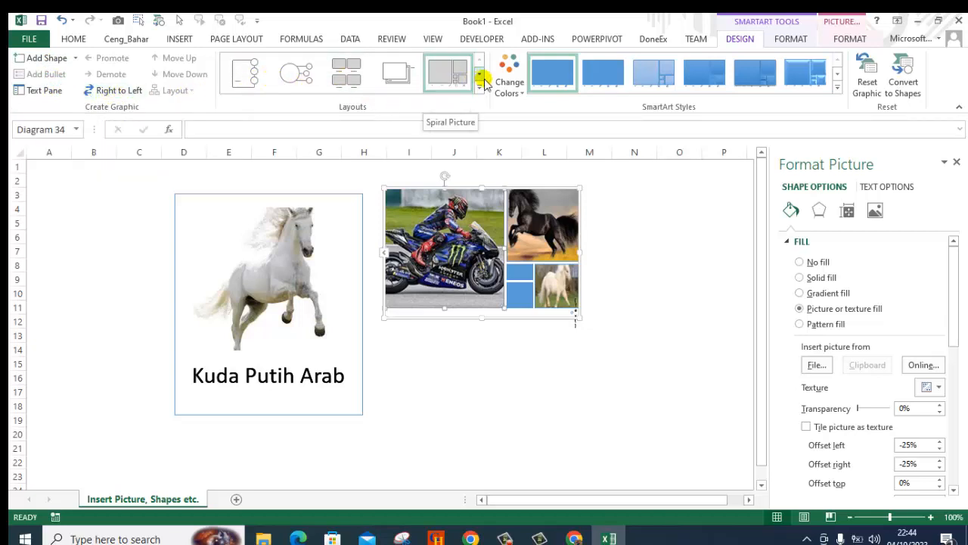
pyautogui.click(604, 85)
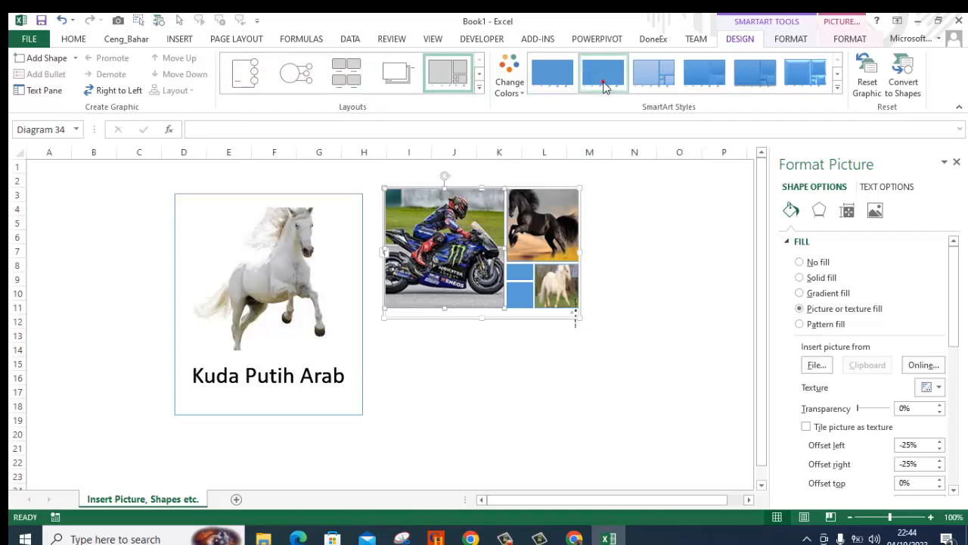
pyautogui.click(651, 78)
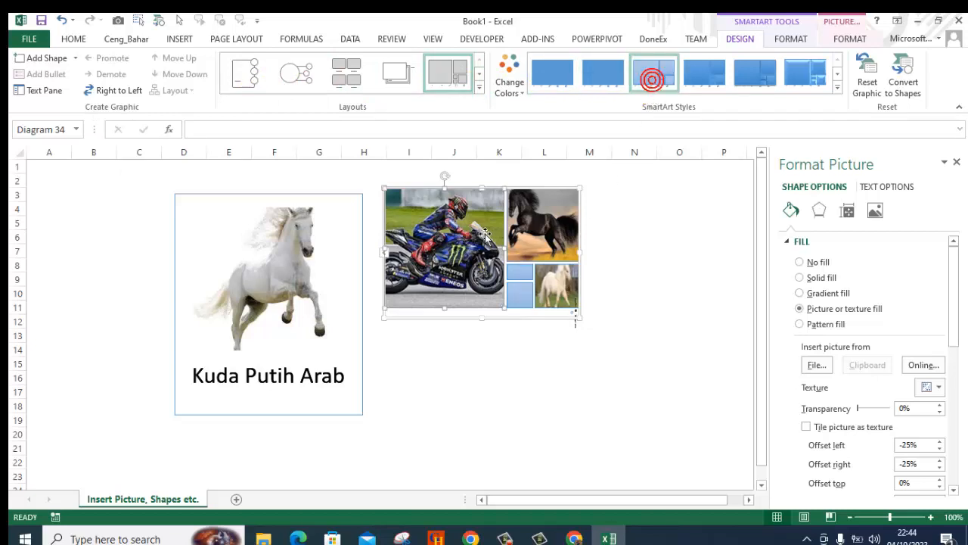
pyautogui.click(714, 80)
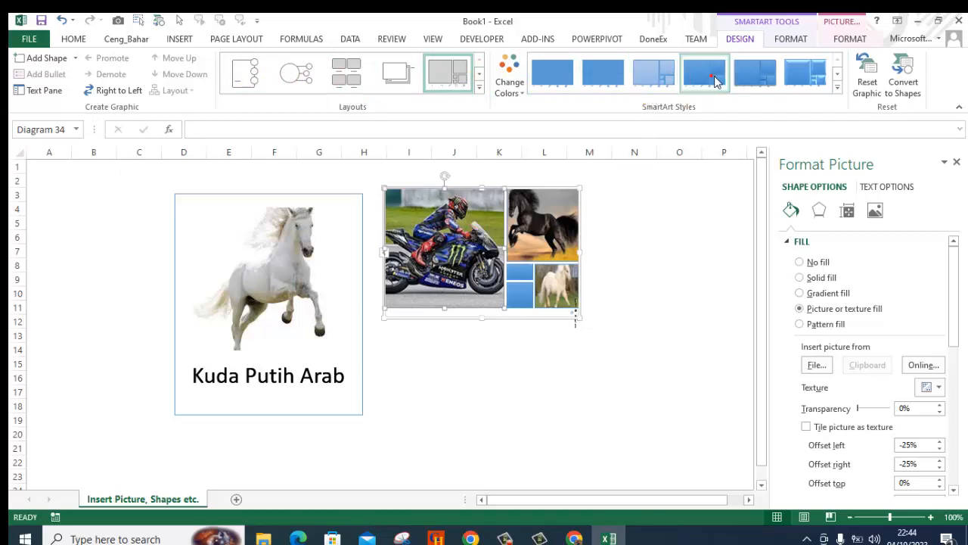
# Change the color scheme of the horse diagram to an orange outline variant
pyautogui.click(326, 254)
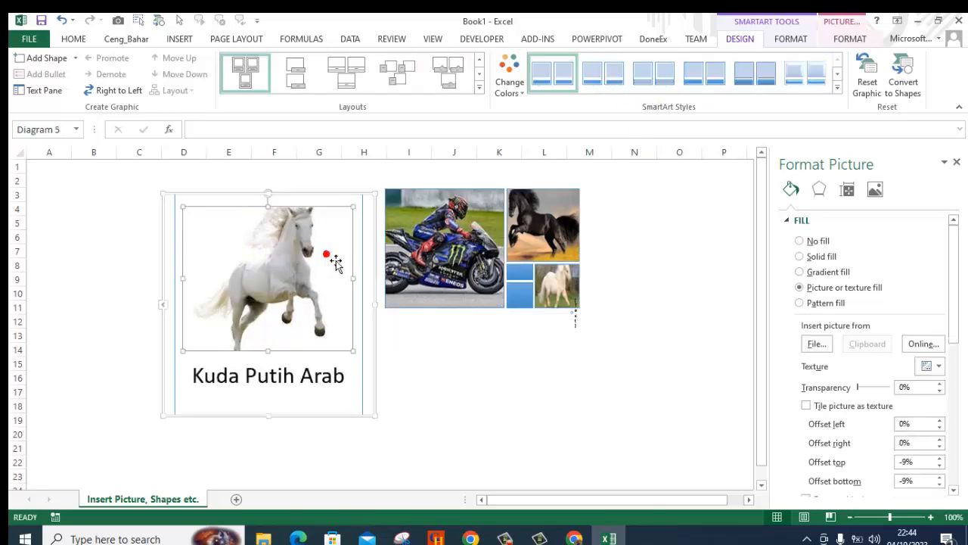
pyautogui.click(371, 379)
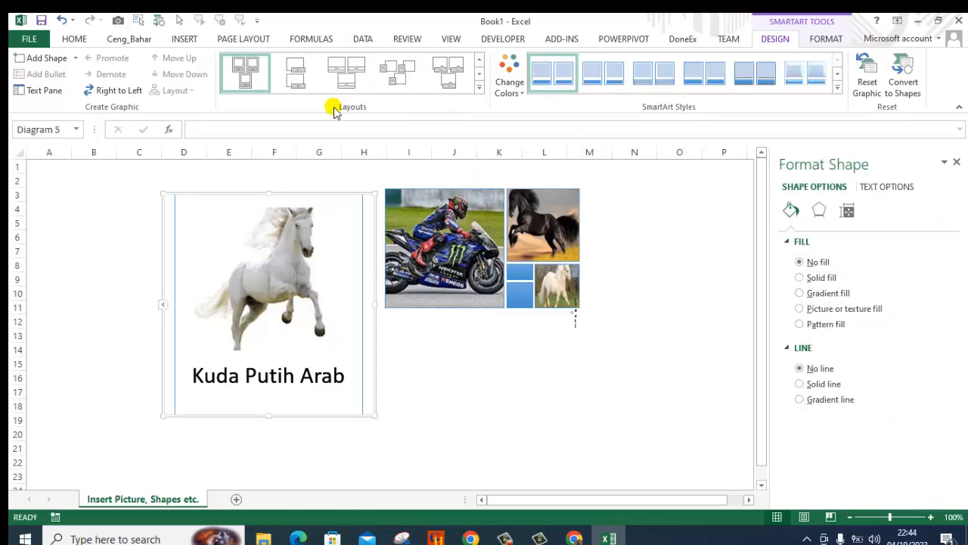
pyautogui.click(823, 41)
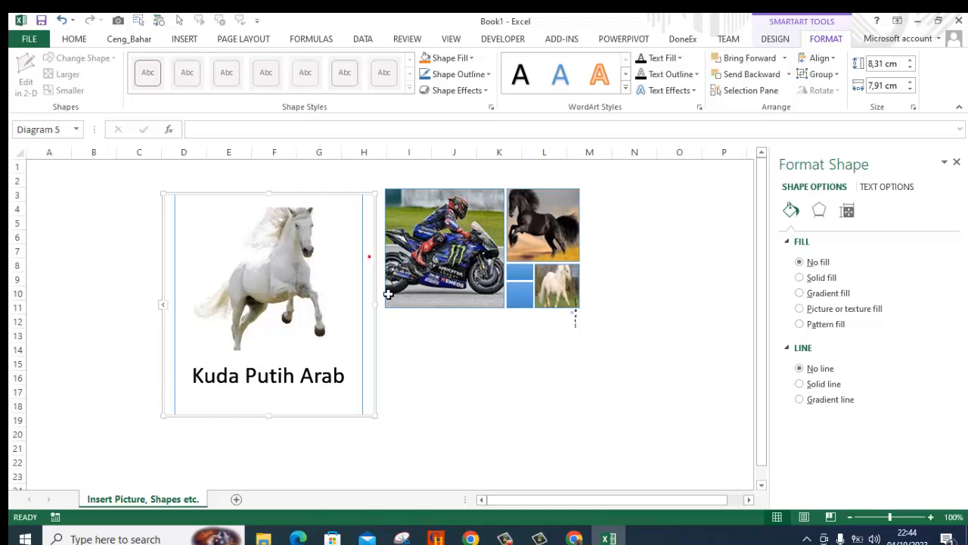
pyautogui.click(375, 326)
pyautogui.click(776, 40)
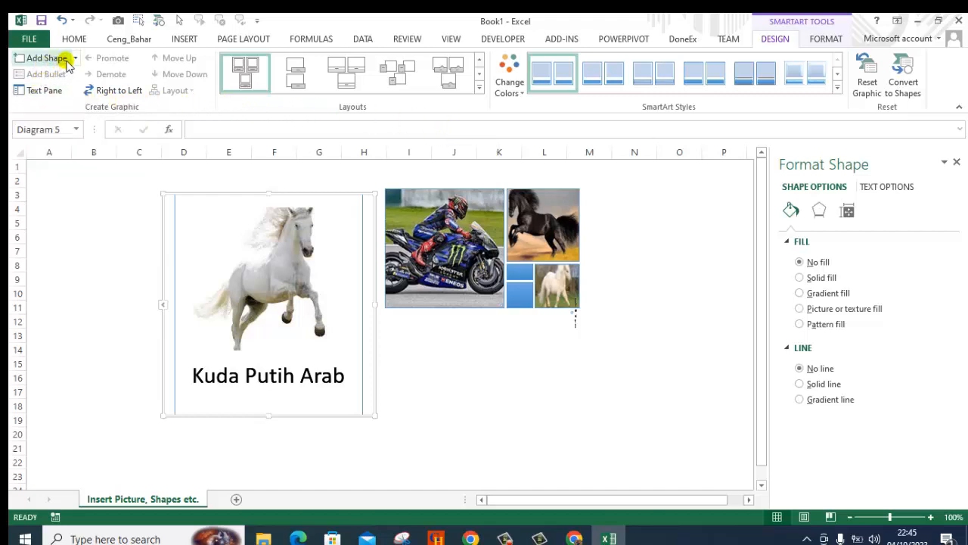
pyautogui.click(517, 91)
pyautogui.click(562, 188)
pyautogui.click(568, 190)
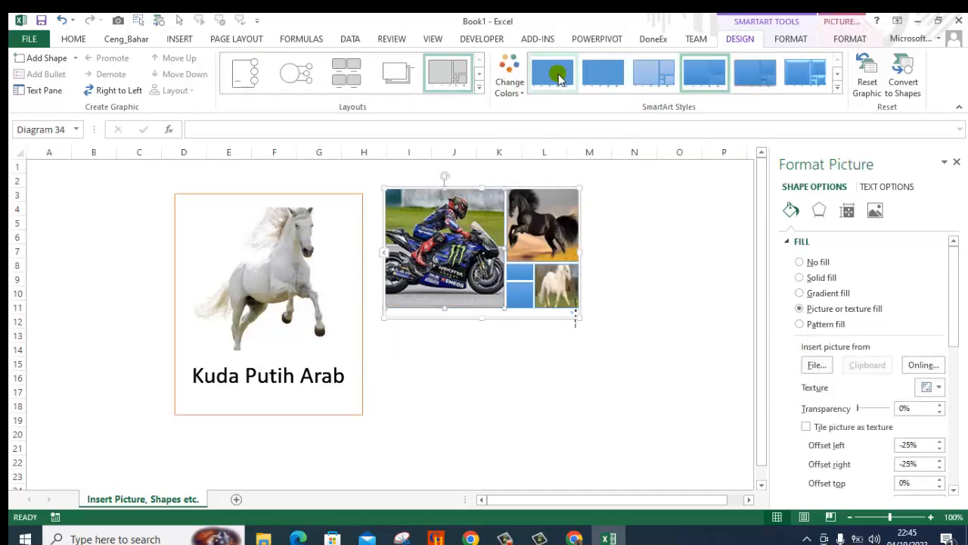
# Switch the motorcycle diagram to the first picture layout, with one rounded picture and overlaid text, and deselect it
pyautogui.click(255, 80)
pyautogui.click(643, 263)
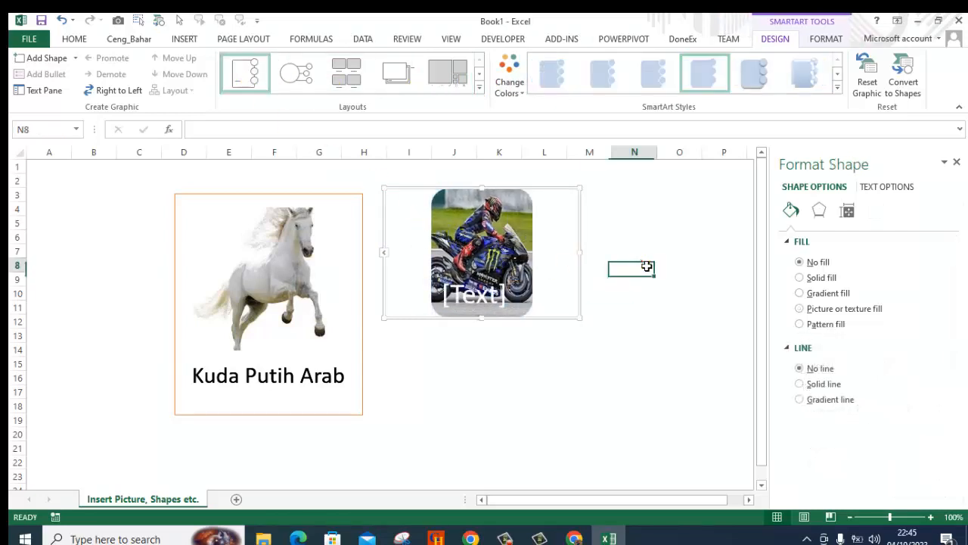